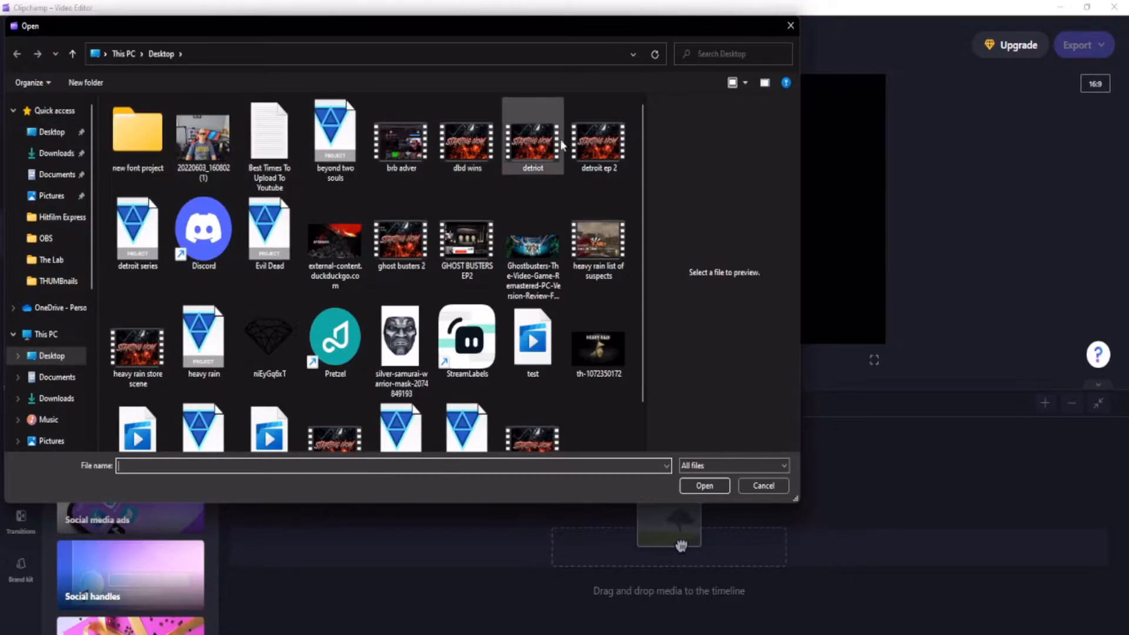
Step: Import the video detroit ep 2 from the Desktop and add it to the timeline
{"action": "double_click", "coordinate": [597, 157]}
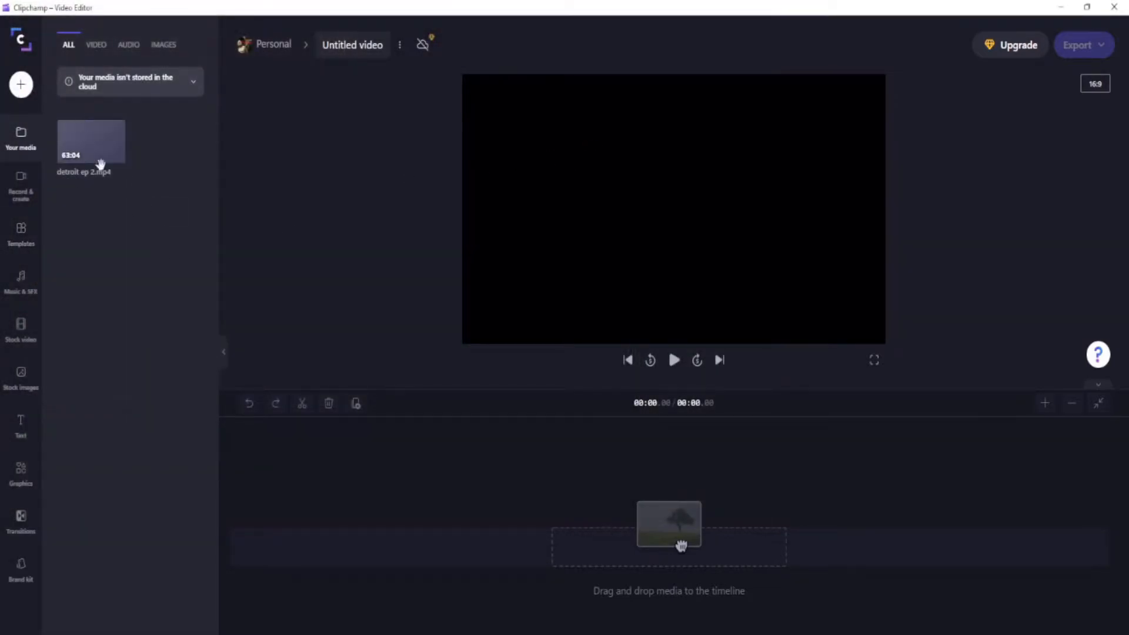
{"action": "mouse_move", "coordinate": [91, 165]}
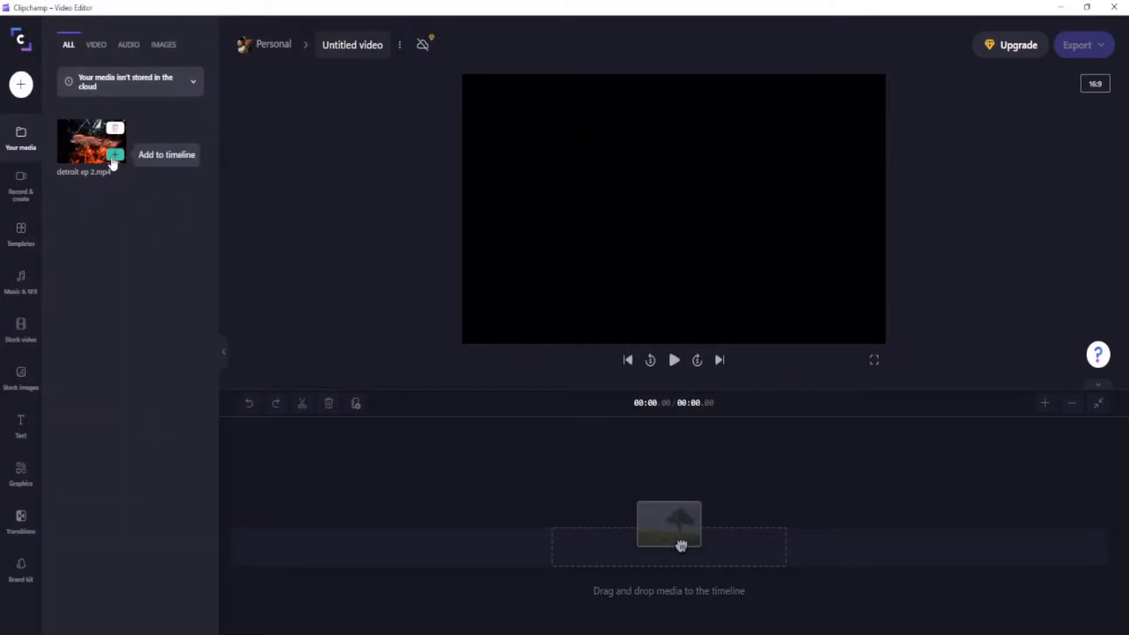
{"action": "left_click", "coordinate": [114, 156]}
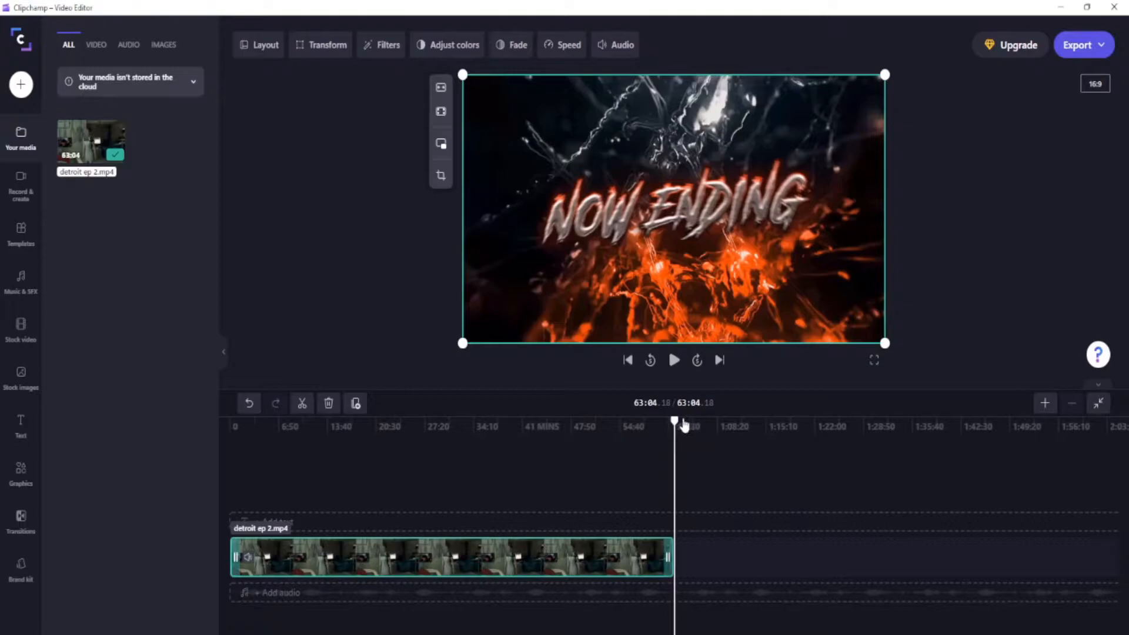
Step: Split the detroit ep 2 clip at 13:39.82, delete the part before the split and close the gap left behind
{"action": "left_click_drag", "start_coordinate": [674, 421], "coordinate": [325, 421]}
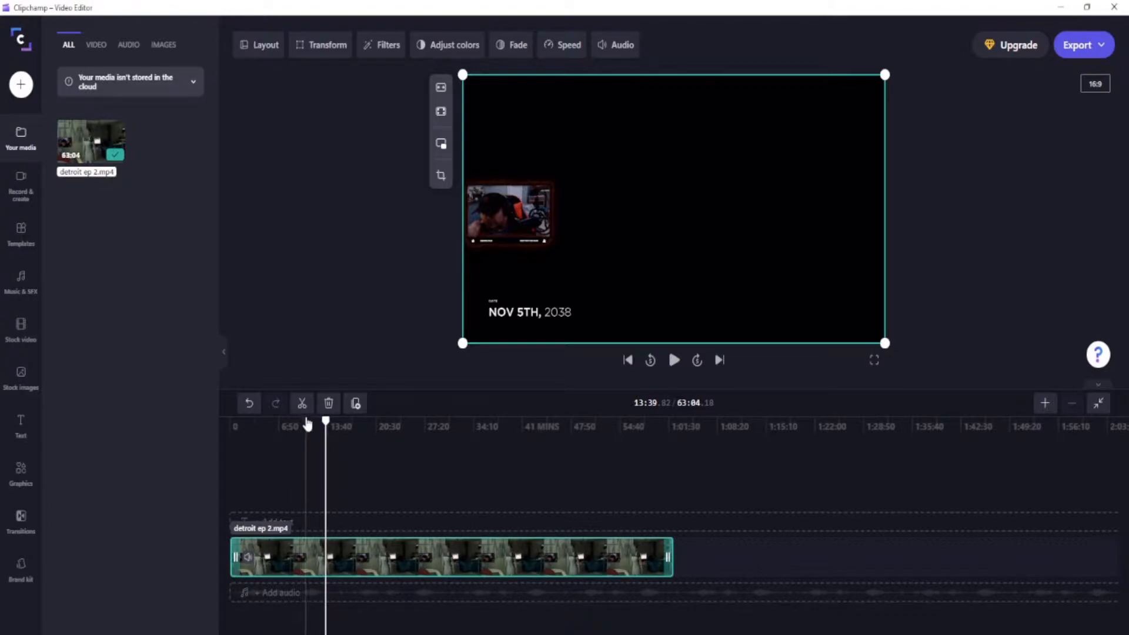
{"action": "left_click", "coordinate": [301, 406]}
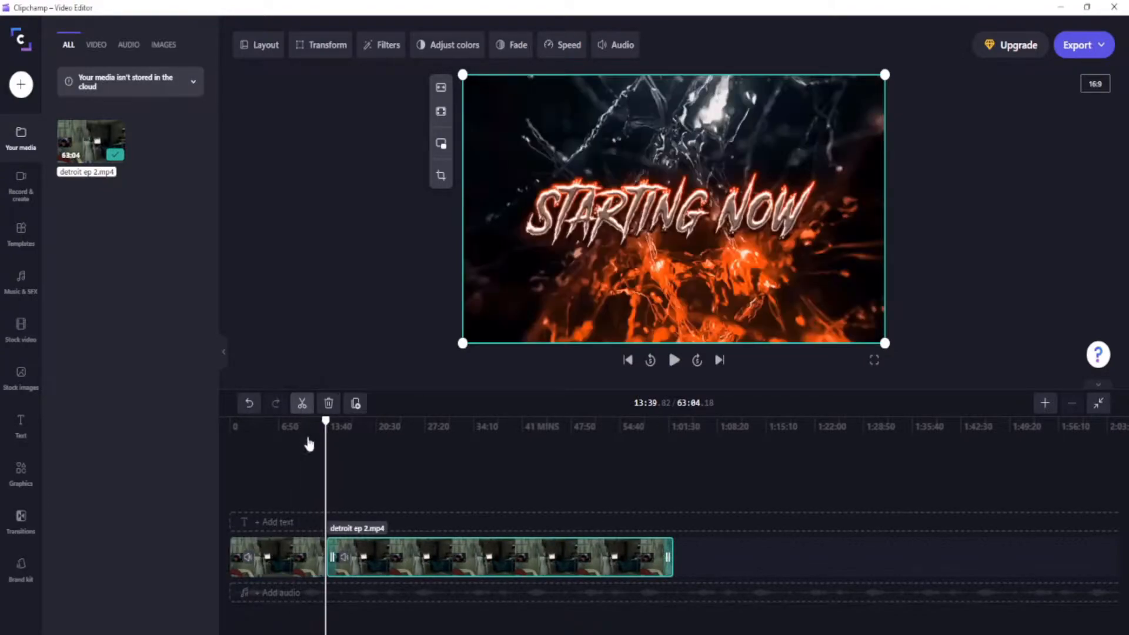
{"action": "left_click", "coordinate": [302, 567]}
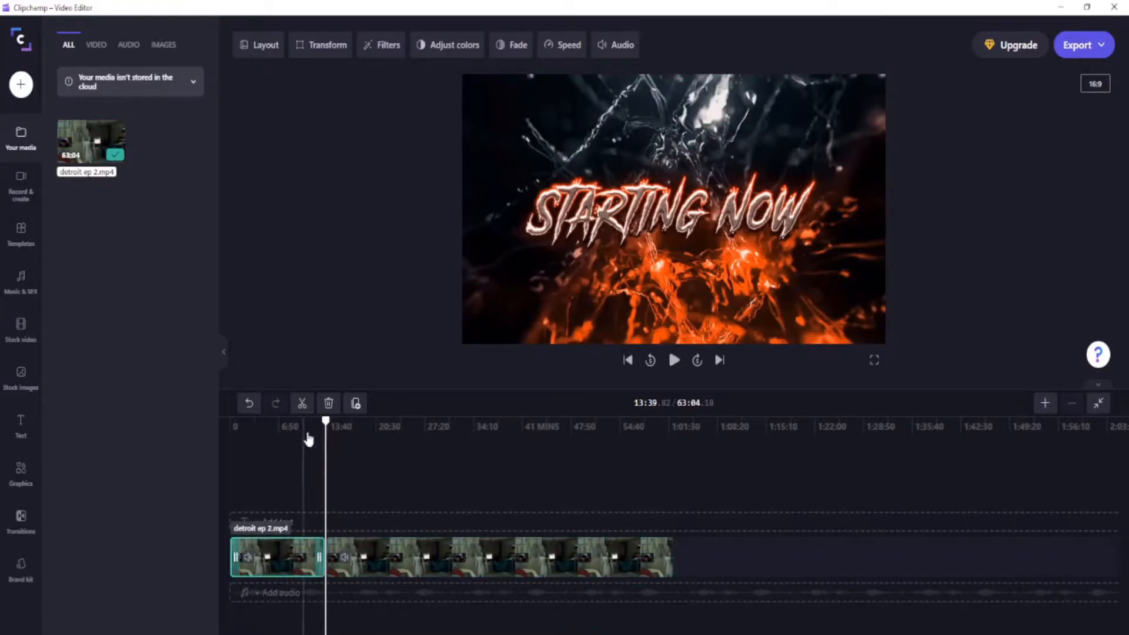
{"action": "left_click", "coordinate": [328, 404]}
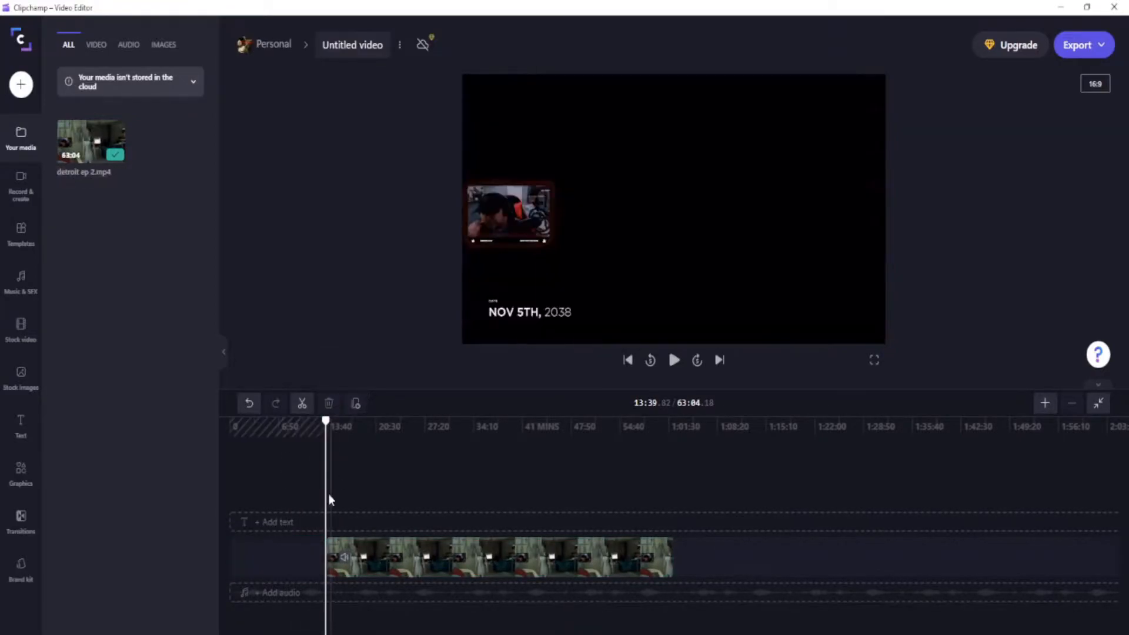
{"action": "left_click", "coordinate": [276, 556]}
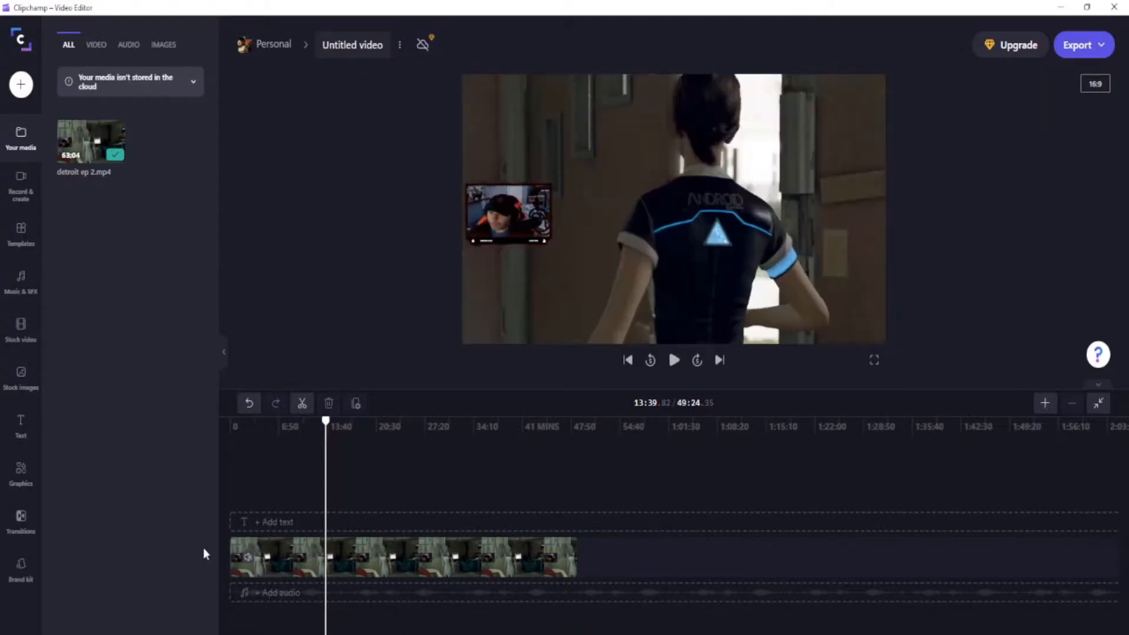
Step: Split the remaining clip at 10:24.86 and delete everything after the split
{"action": "left_click", "coordinate": [290, 560]}
{"action": "left_click", "coordinate": [316, 443]}
{"action": "mouse_move", "coordinate": [326, 421]}
{"action": "left_mouse_down"}
{"action": "mouse_move", "coordinate": [230, 421]}
{"action": "mouse_move", "coordinate": [303, 421]}
{"action": "left_mouse_up"}
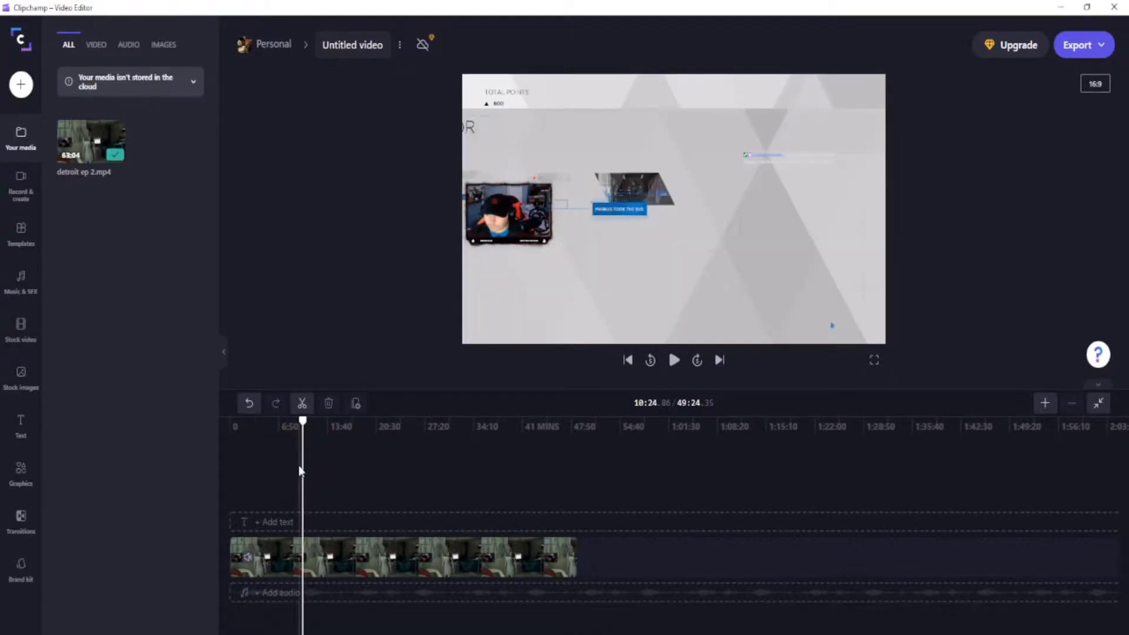
{"action": "left_click", "coordinate": [302, 406]}
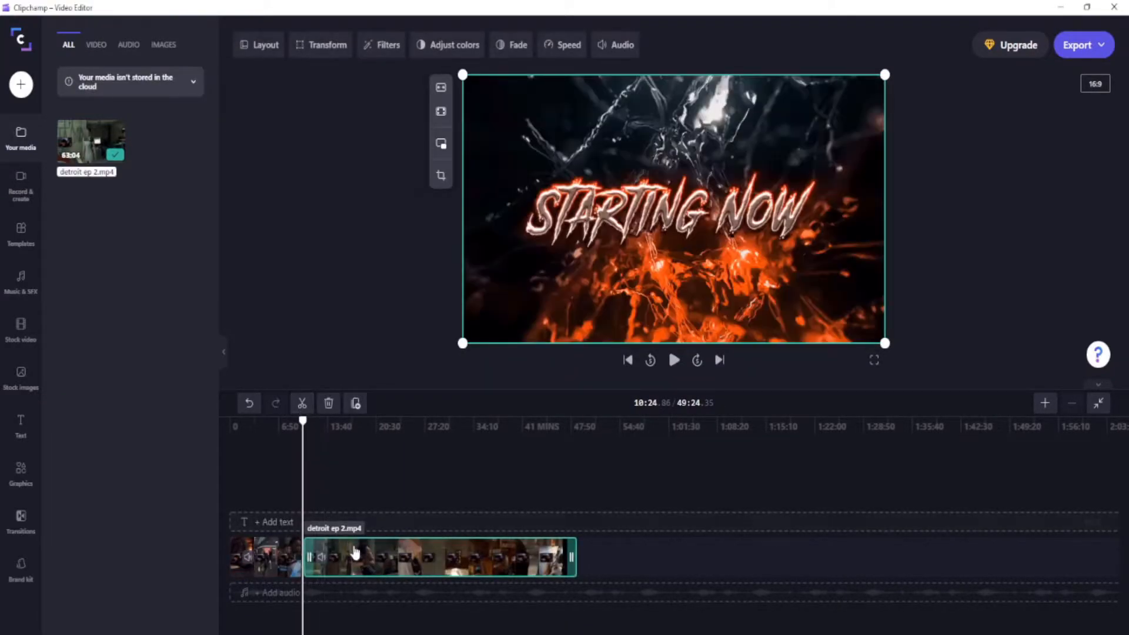
{"action": "left_click", "coordinate": [328, 403]}
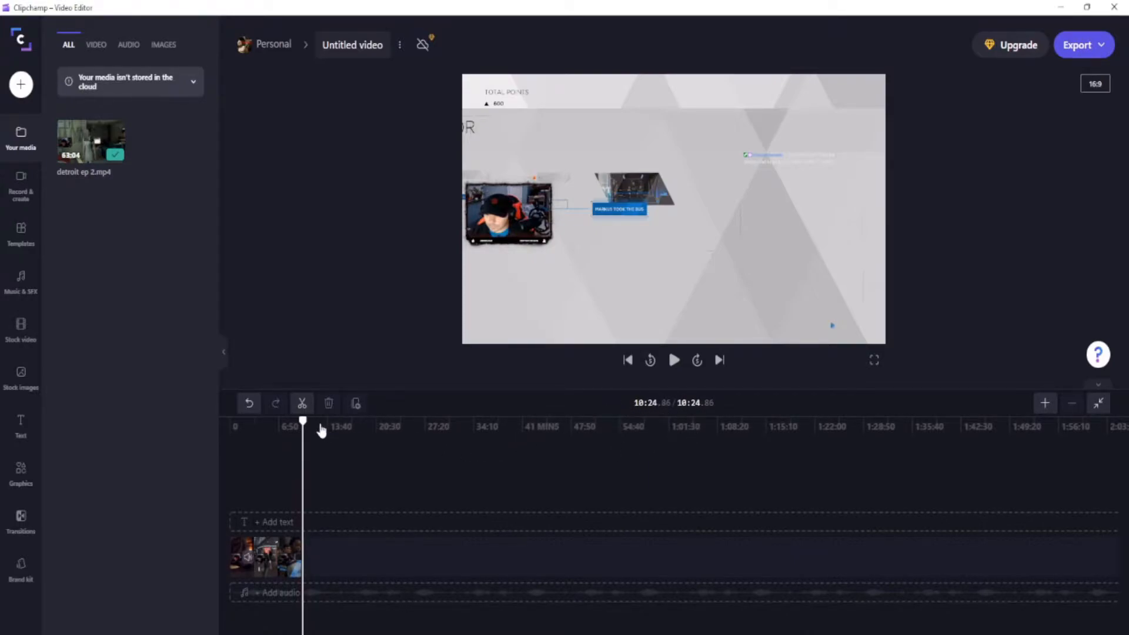
Step: Select the trimmed clip and briefly play it back from the beginning
{"action": "left_click_drag", "start_coordinate": [302, 419], "coordinate": [228, 419]}
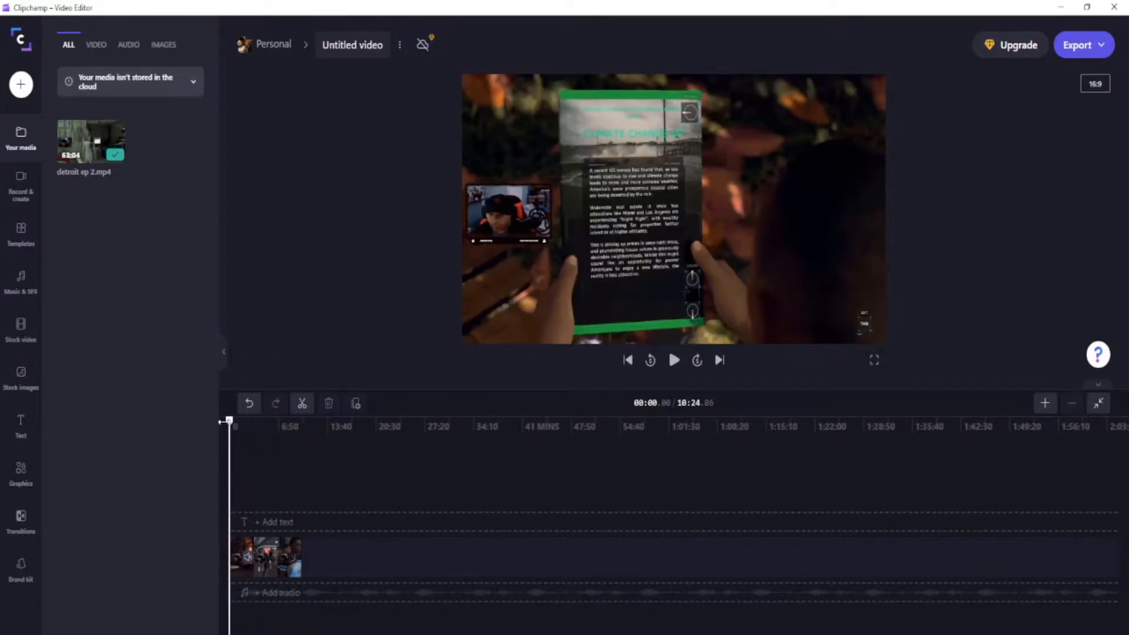
{"action": "left_click", "coordinate": [247, 556]}
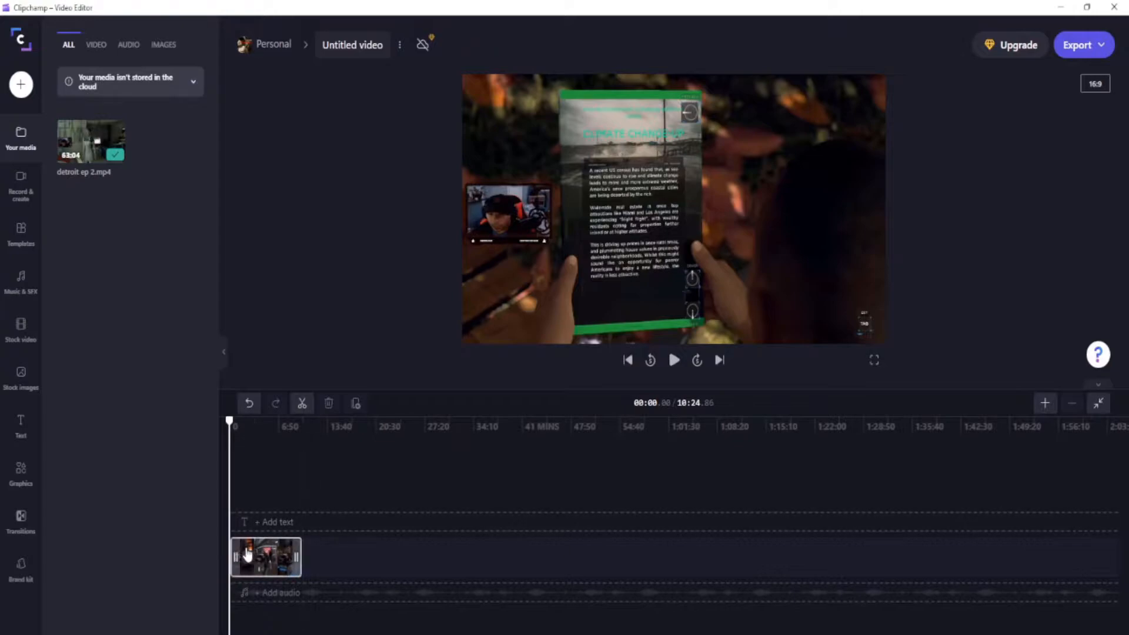
{"action": "left_click", "coordinate": [247, 559]}
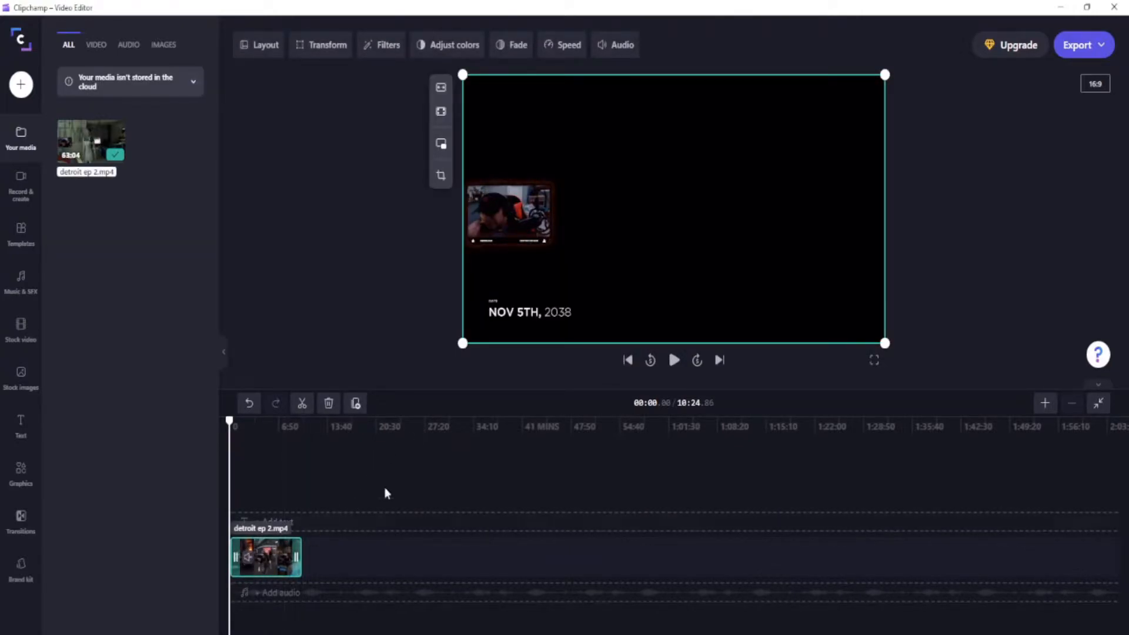
{"action": "left_click", "coordinate": [674, 361]}
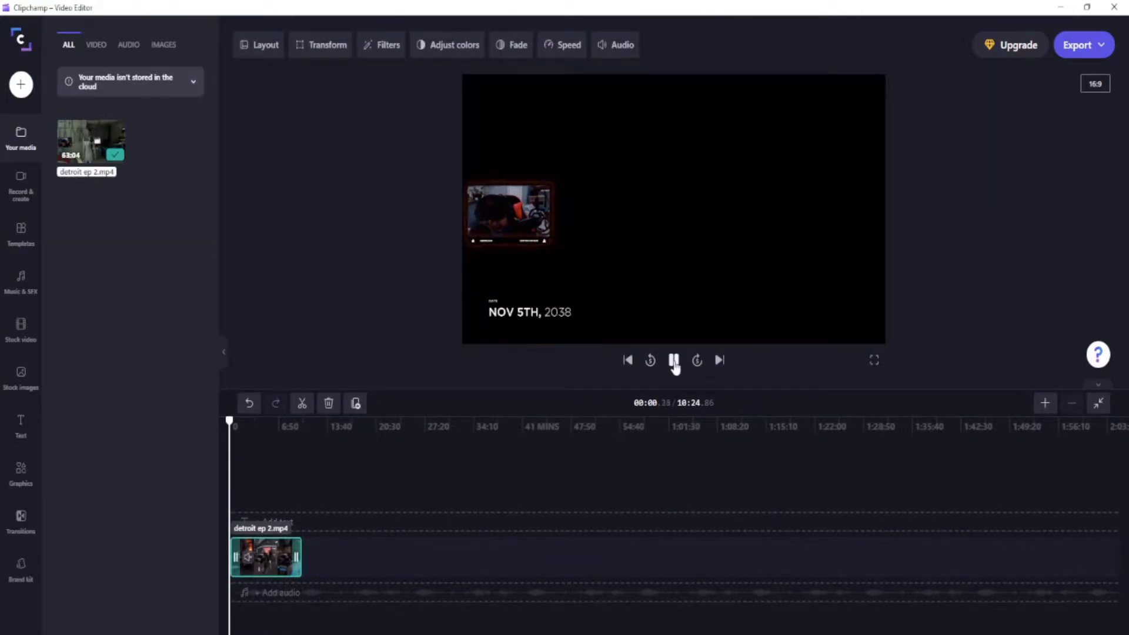
{"action": "left_click", "coordinate": [674, 361]}
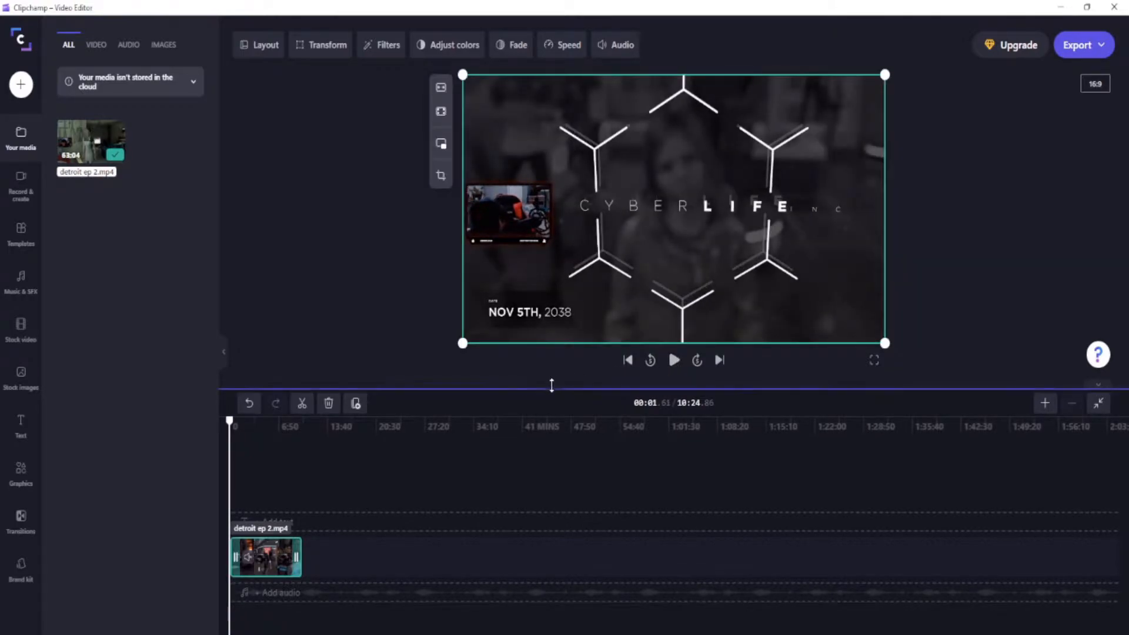
Step: Add a Glitch title to the timeline at the start of the video
{"action": "left_click_drag", "start_coordinate": [230, 421], "coordinate": [203, 418]}
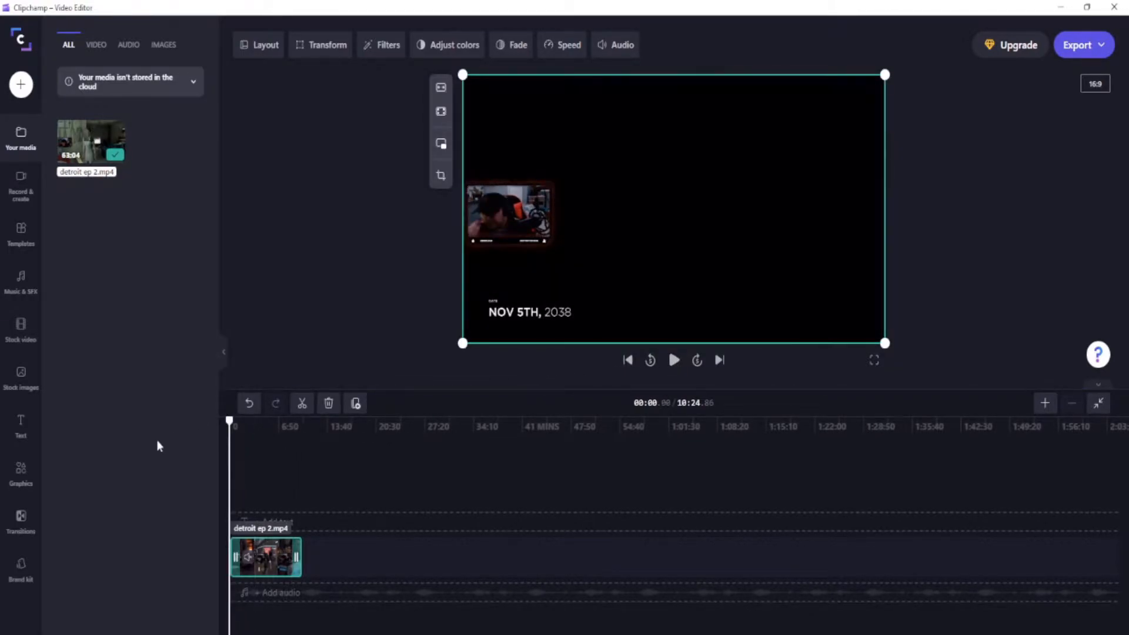
{"action": "left_click", "coordinate": [19, 429]}
{"action": "scroll", "coordinate": [89, 434], "scroll_direction": "down", "scroll_amount": 4}
{"action": "scroll", "coordinate": [92, 436], "scroll_direction": "down", "scroll_amount": 2}
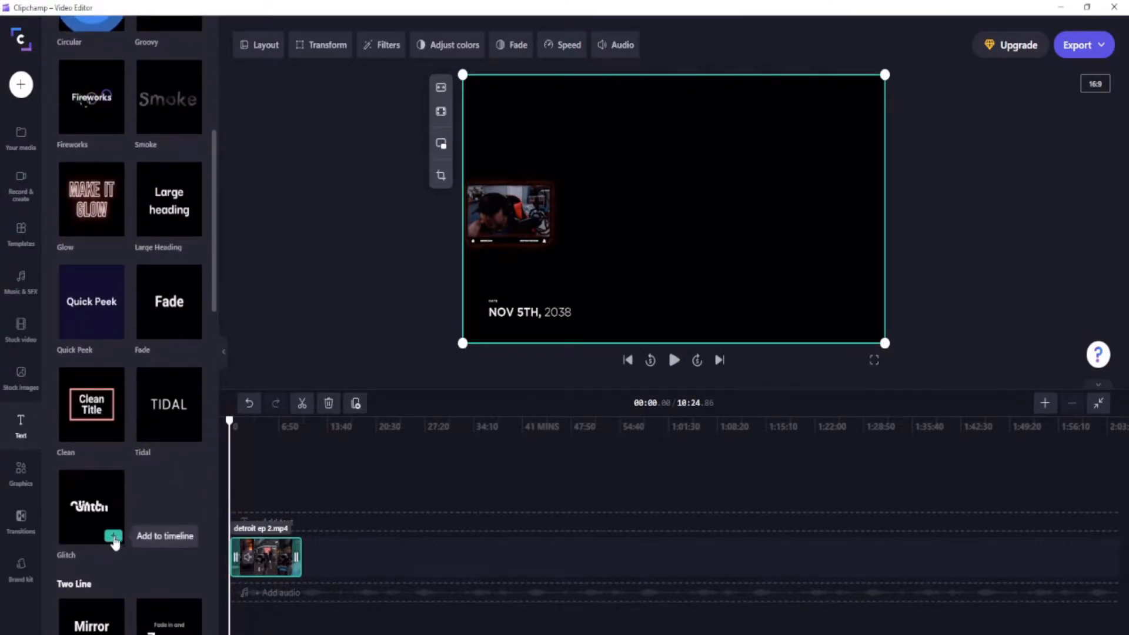
{"action": "left_click", "coordinate": [114, 536]}
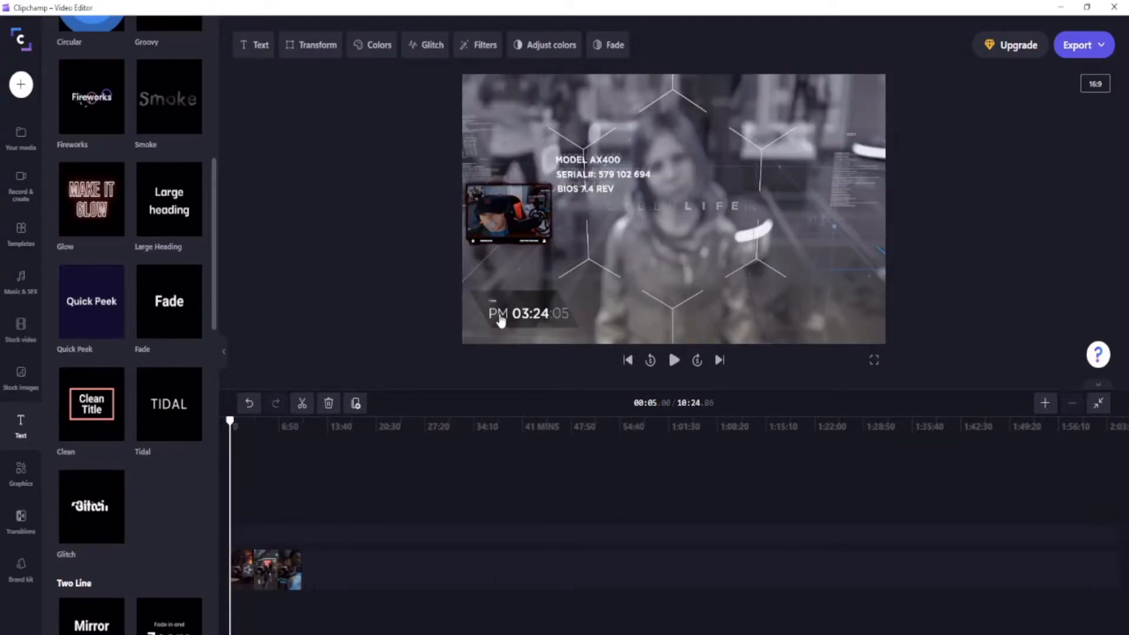
Step: Replace the Glitch title's text with "IG" and "Prometheus_crr" on two lines
{"action": "left_click", "coordinate": [254, 49]}
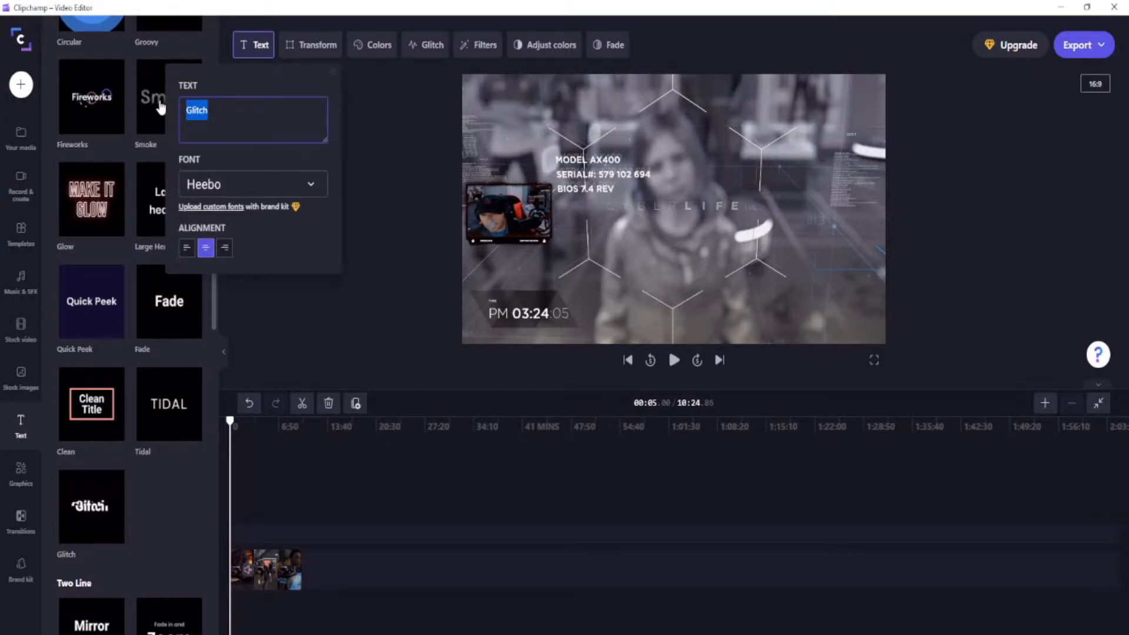
{"action": "key", "text": "BackSpace"}
{"action": "type", "text": "IG Prometheus_c"}
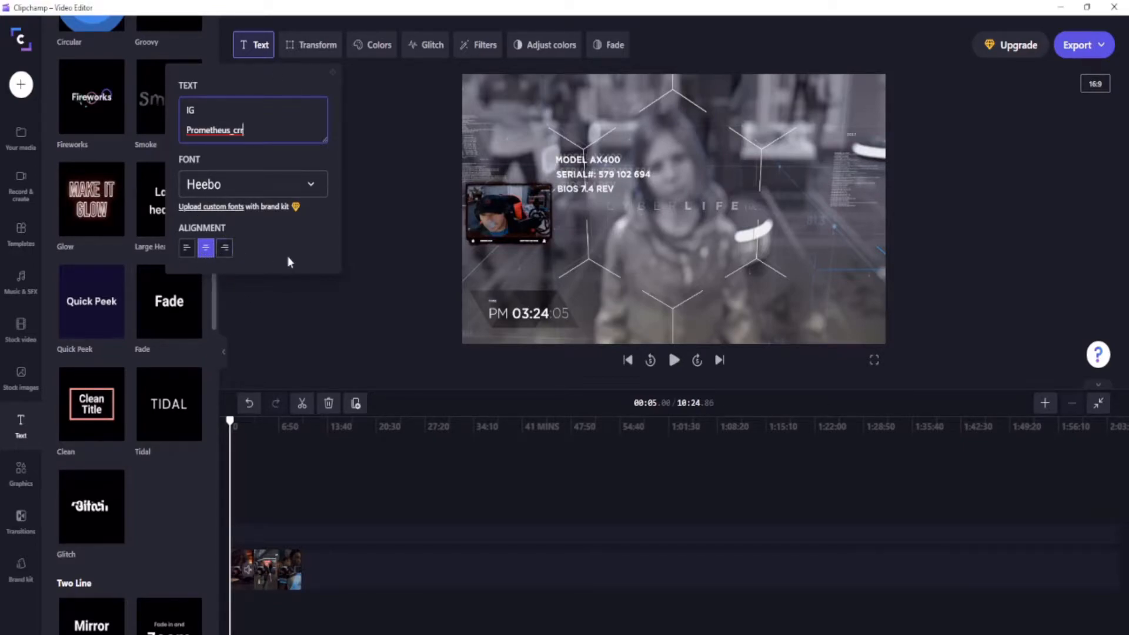
Step: Reduce the title's size slightly while viewing it at the start of the video
{"action": "left_click", "coordinate": [300, 47]}
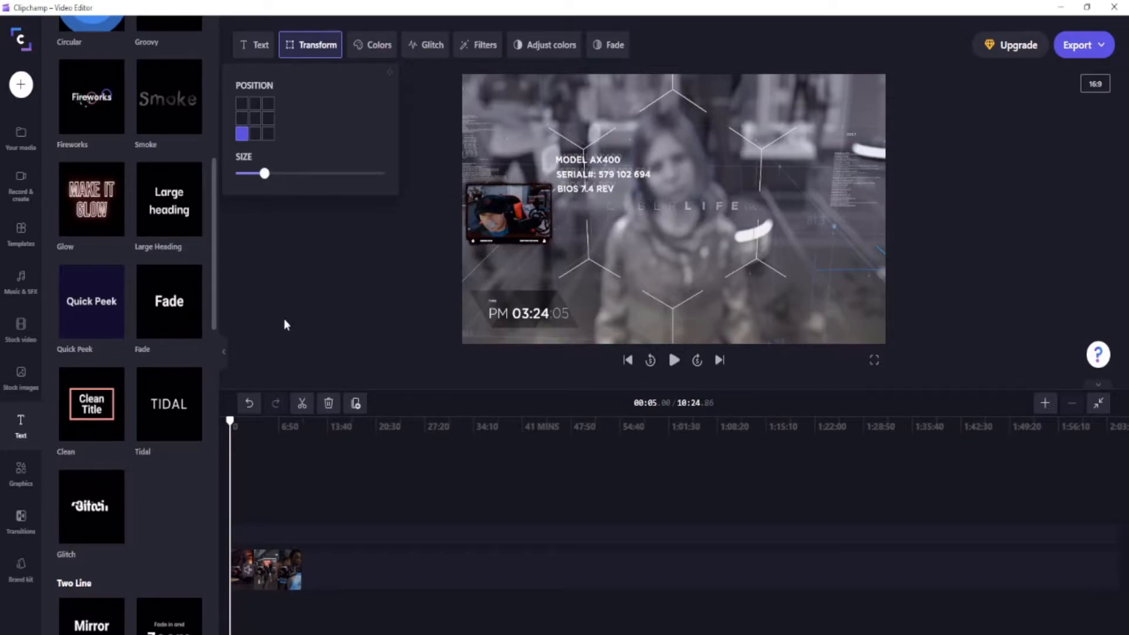
{"action": "left_click_drag", "start_coordinate": [230, 420], "coordinate": [229, 420]}
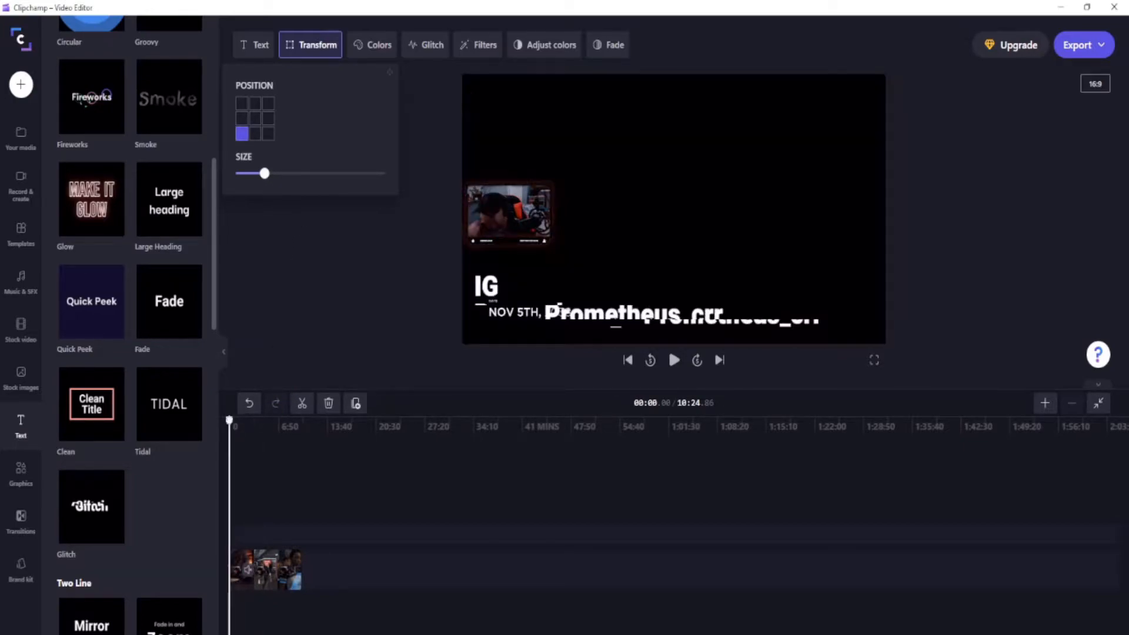
{"action": "left_click", "coordinate": [275, 298]}
{"action": "left_click", "coordinate": [304, 47]}
{"action": "left_click_drag", "start_coordinate": [260, 179], "coordinate": [259, 174]}
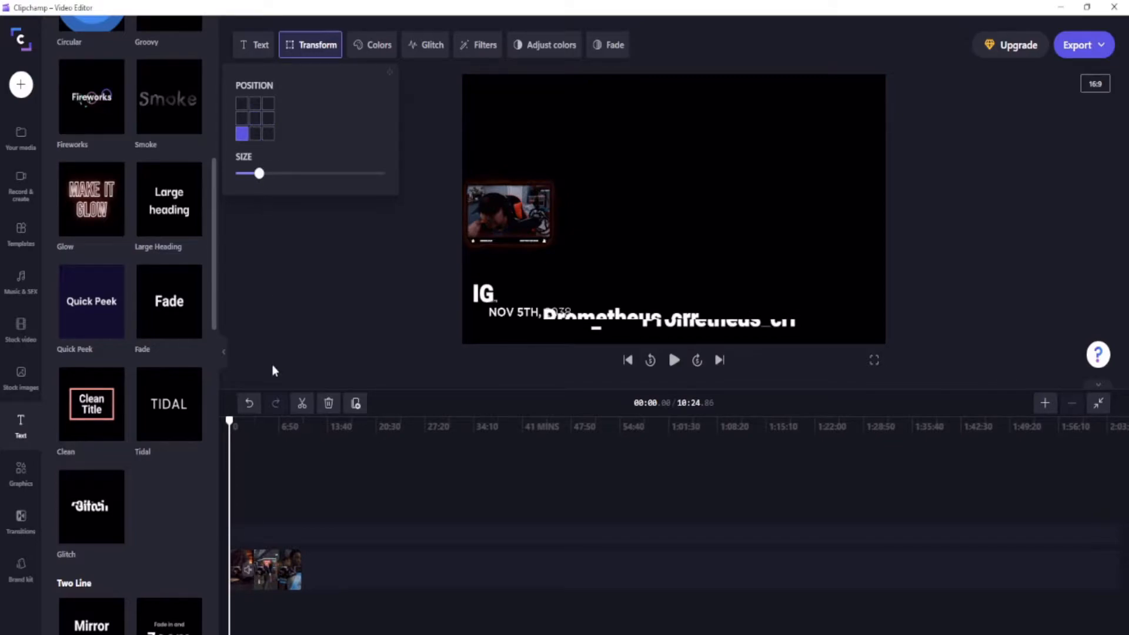
{"action": "left_click", "coordinate": [243, 360]}
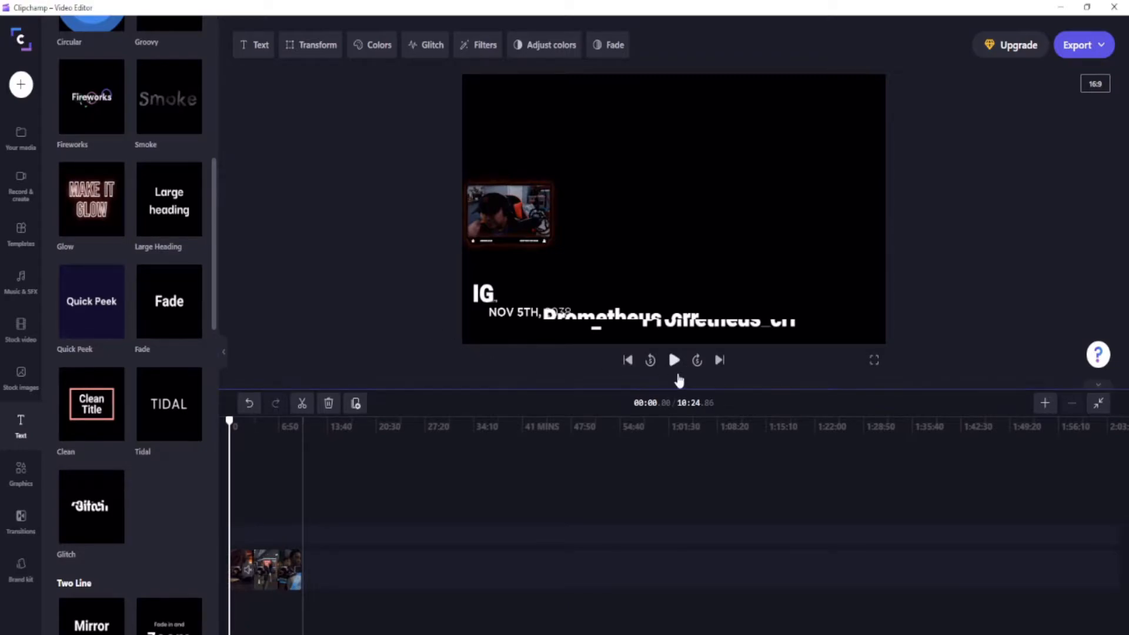
Step: Position the title at the bottom centre of the frame, playing it back before and after the change
{"action": "left_click", "coordinate": [675, 361]}
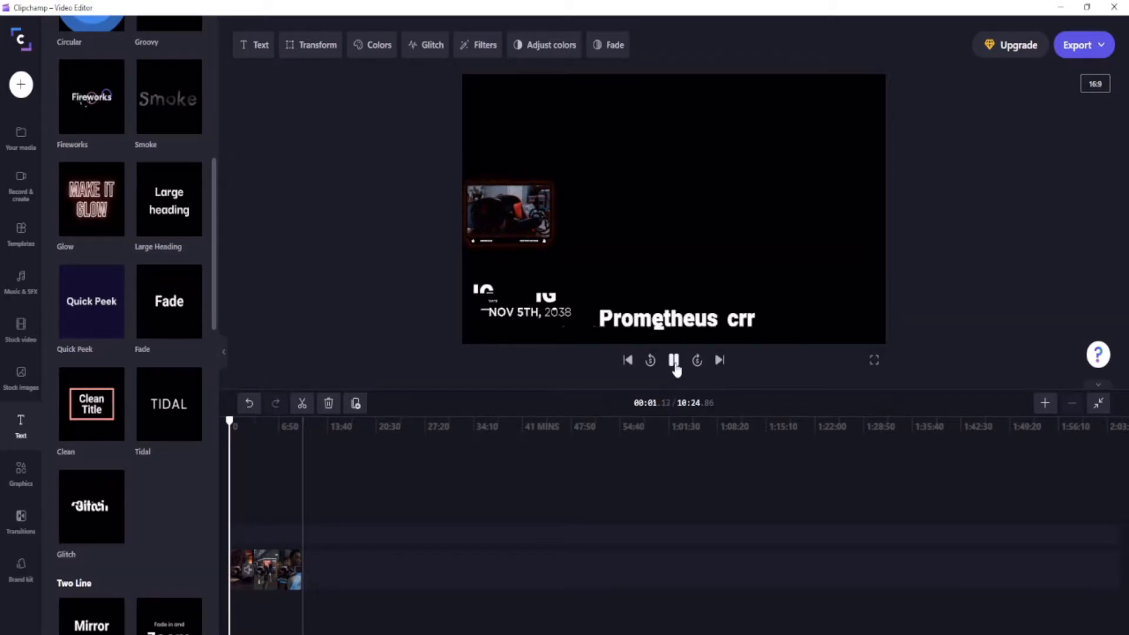
{"action": "left_click", "coordinate": [675, 361]}
{"action": "left_click", "coordinate": [291, 45]}
{"action": "left_click", "coordinate": [255, 134]}
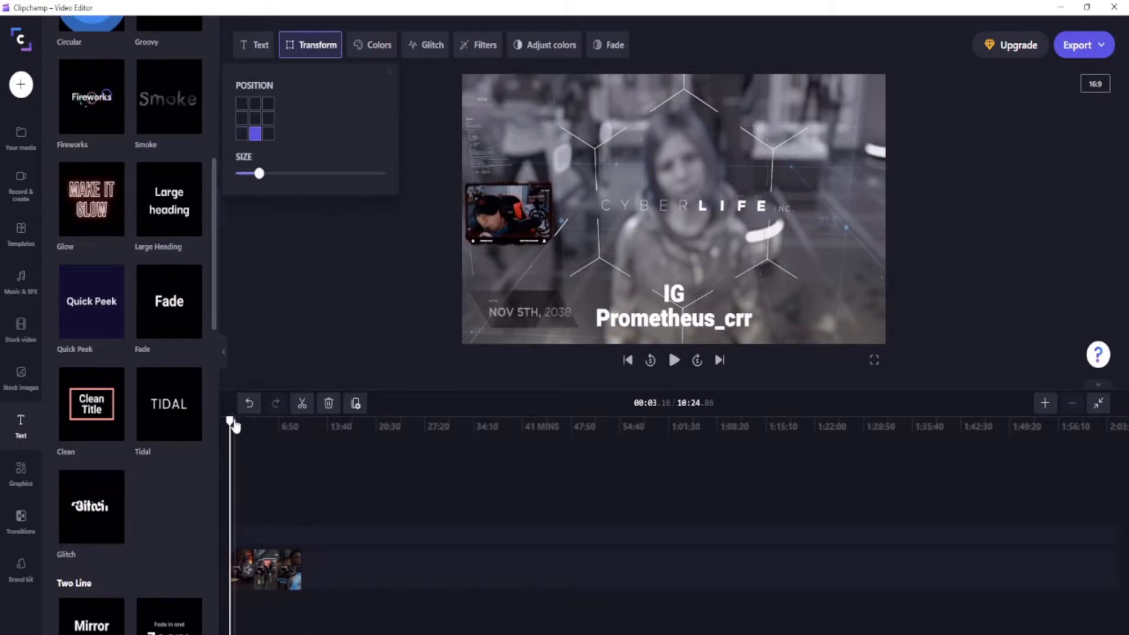
{"action": "left_click", "coordinate": [674, 361]}
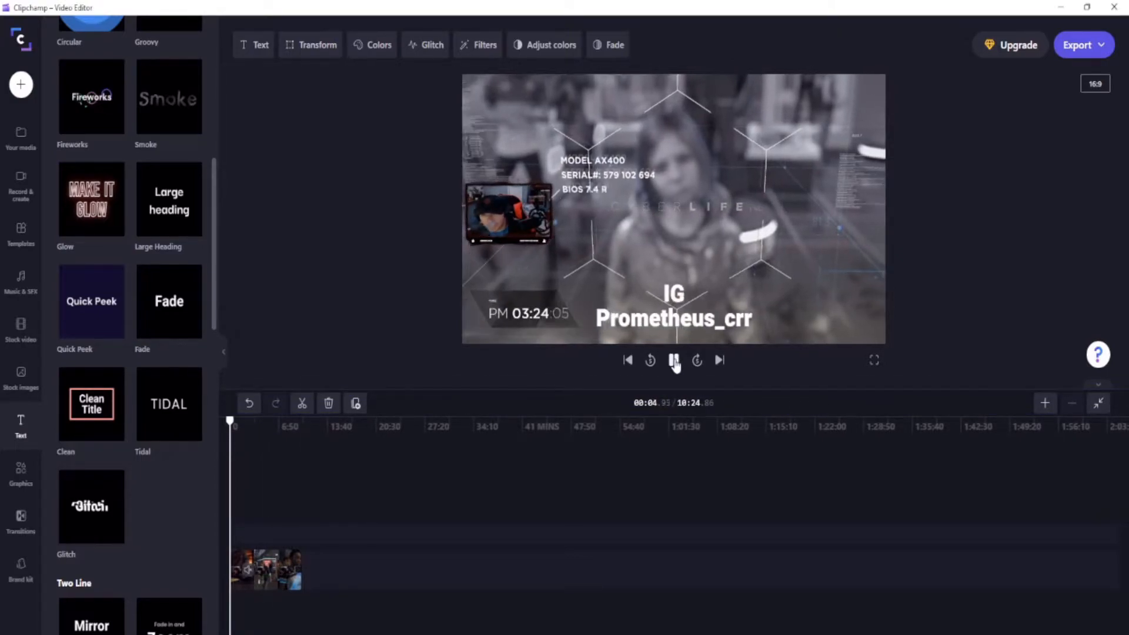
{"action": "left_click", "coordinate": [675, 361]}
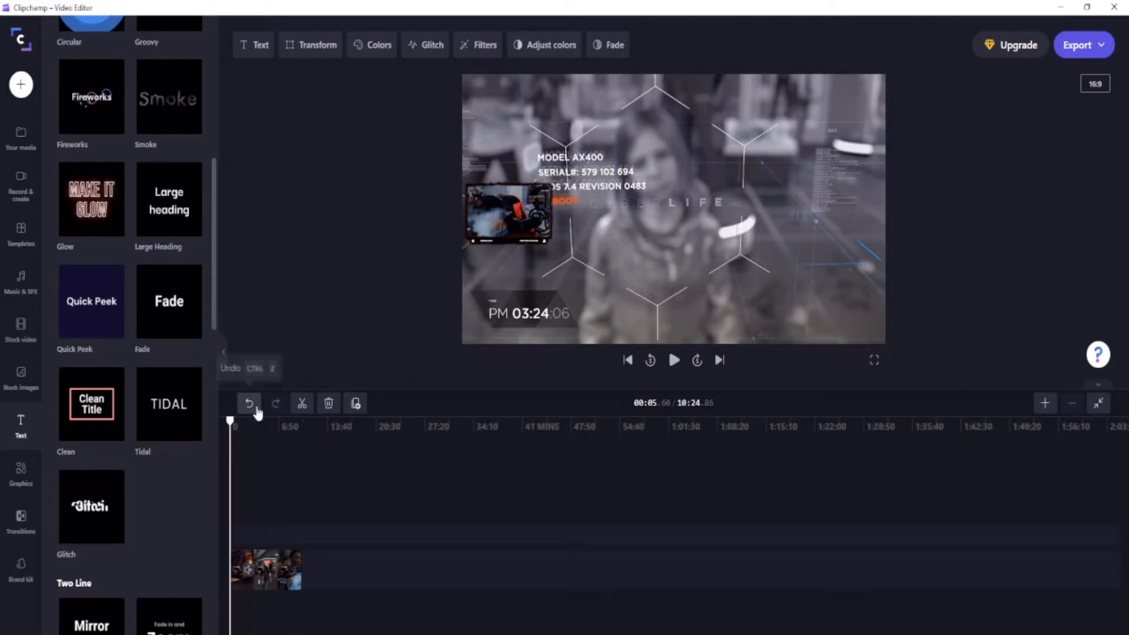
Step: Add the free stock subscribe panel with a white thumbs-up, red SUBSCRIBE button and white bell to the timeline
{"action": "scroll", "coordinate": [125, 282], "scroll_direction": "up", "scroll_amount": 10}
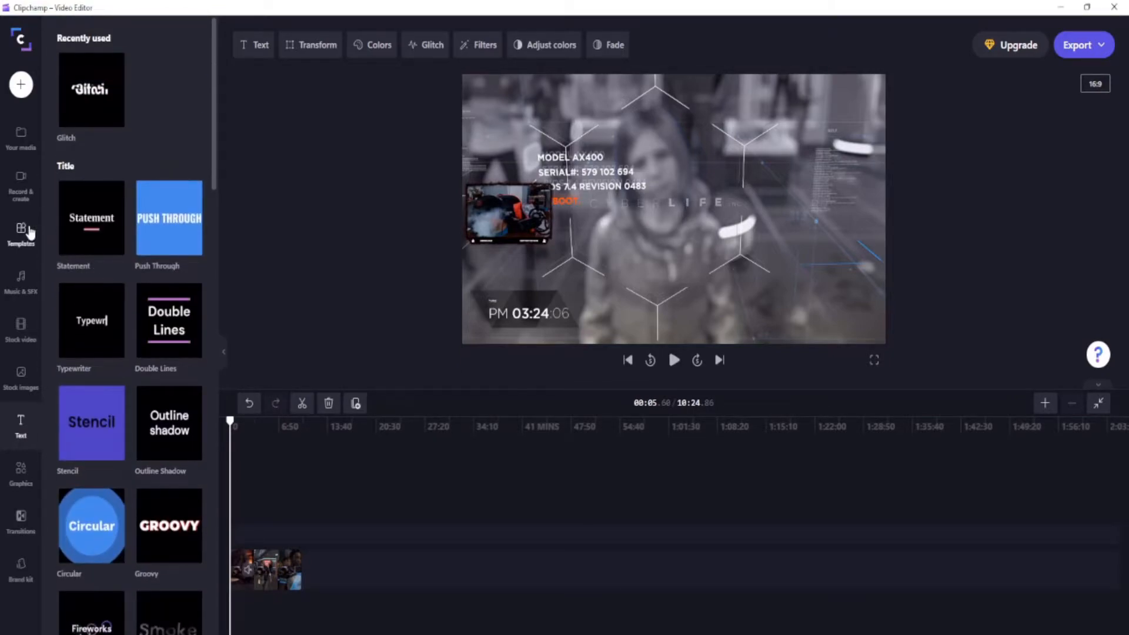
{"action": "left_click", "coordinate": [21, 376]}
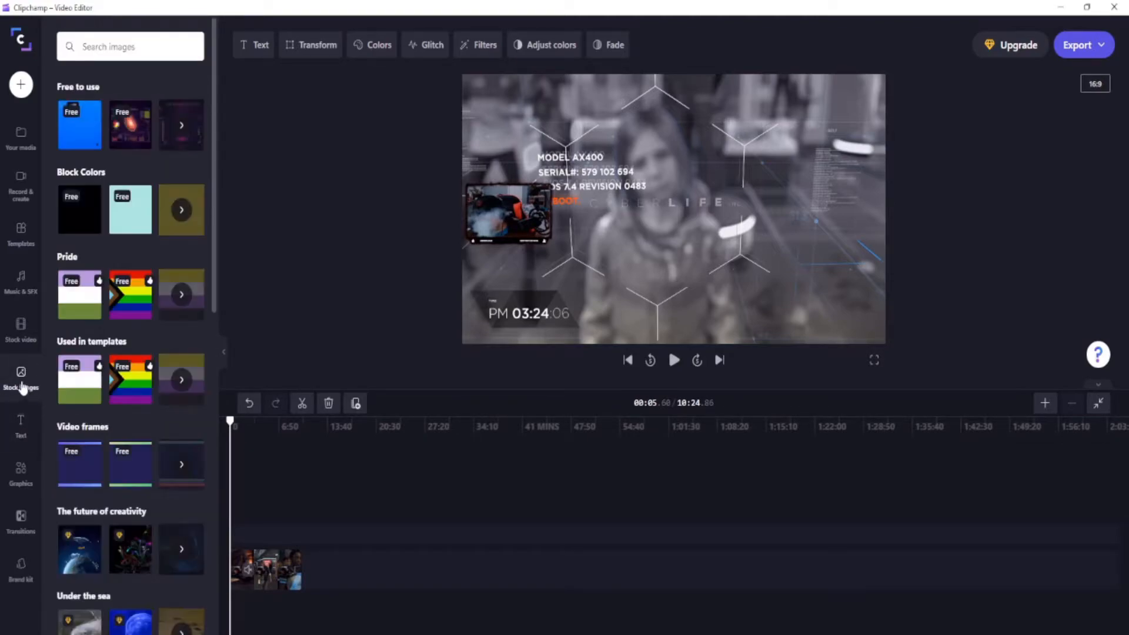
{"action": "left_click", "coordinate": [18, 337]}
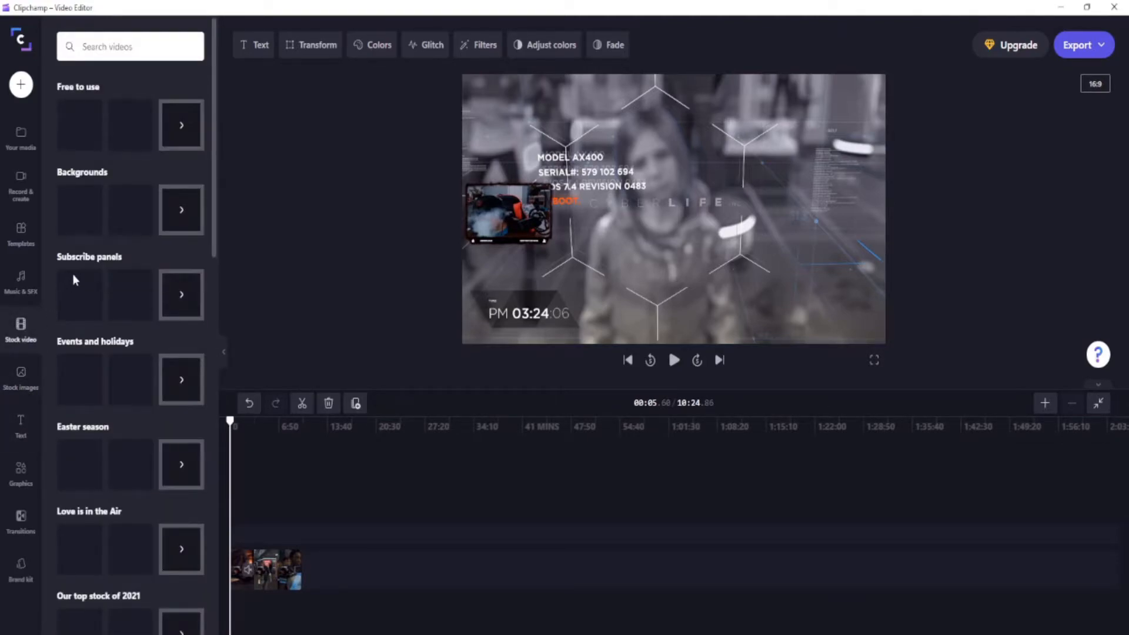
{"action": "left_click", "coordinate": [170, 297]}
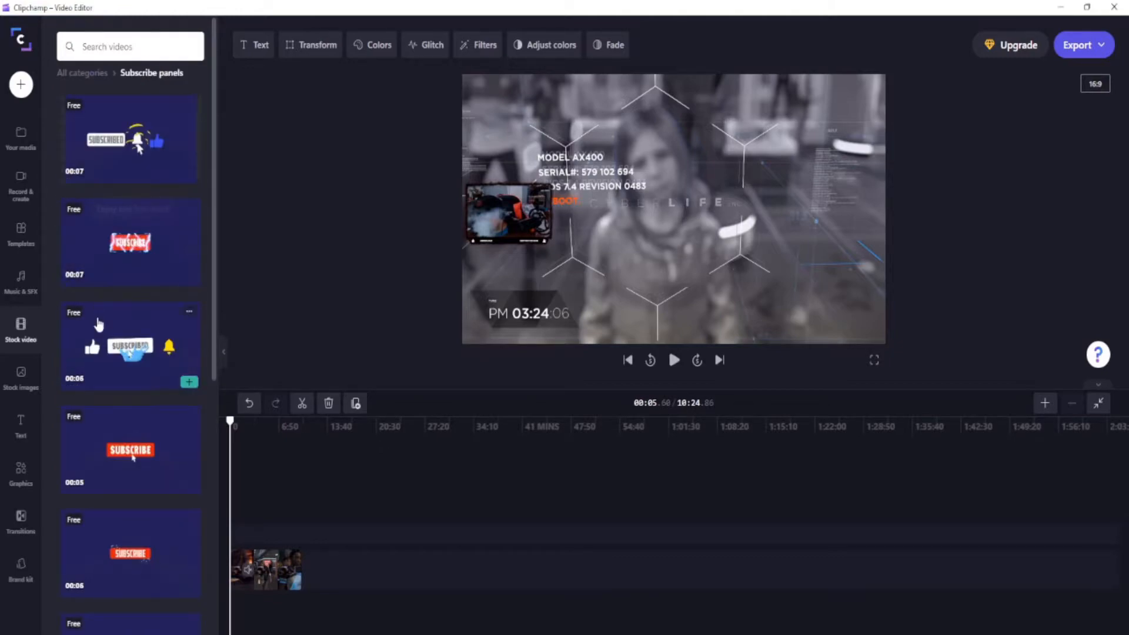
{"action": "scroll", "coordinate": [99, 320], "scroll_direction": "down", "scroll_amount": 10}
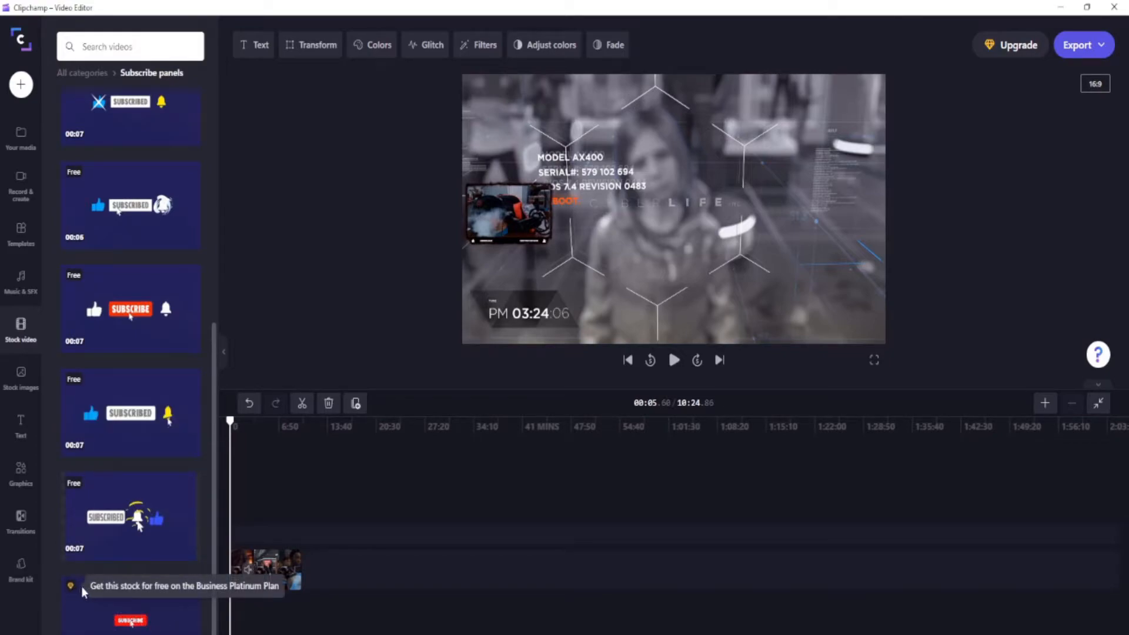
{"action": "mouse_move", "coordinate": [142, 435]}
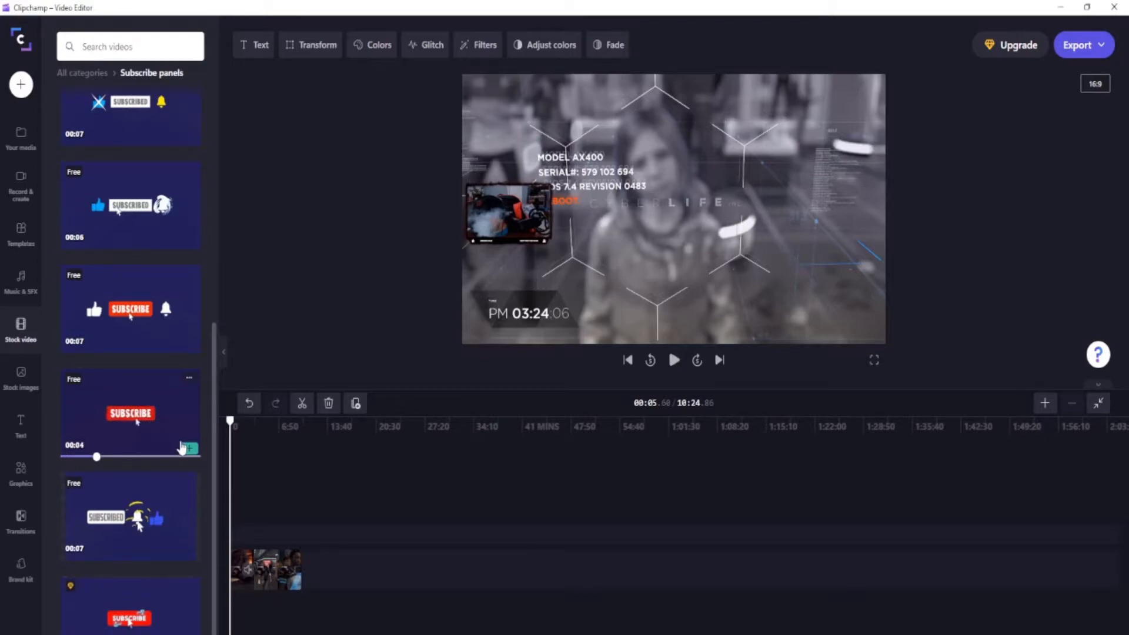
{"action": "mouse_move", "coordinate": [176, 341]}
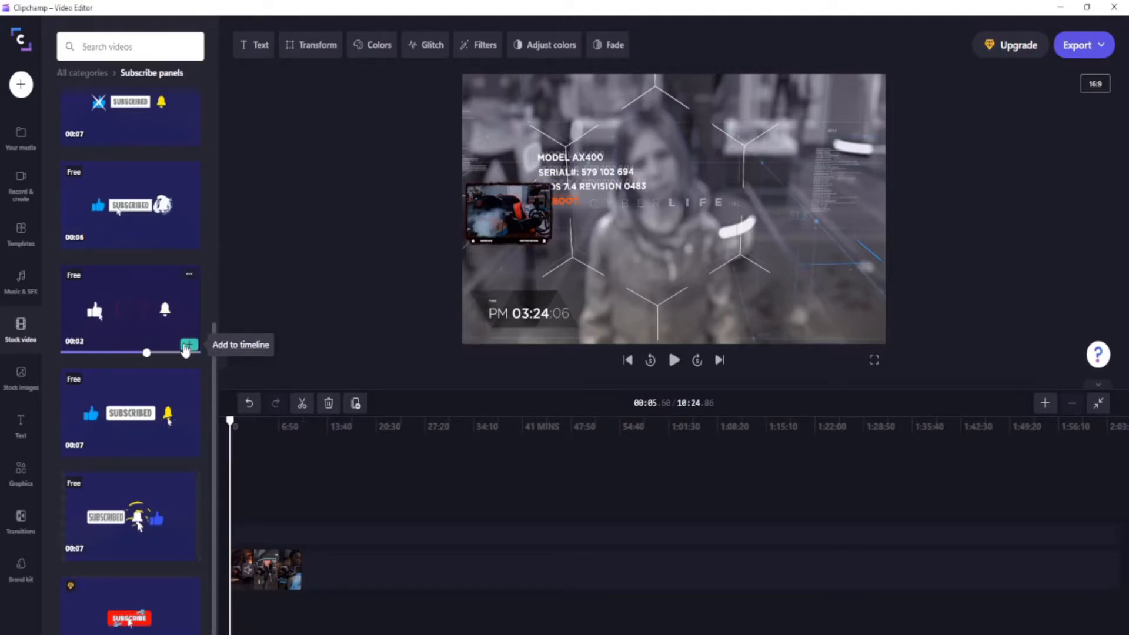
{"action": "left_click", "coordinate": [187, 346]}
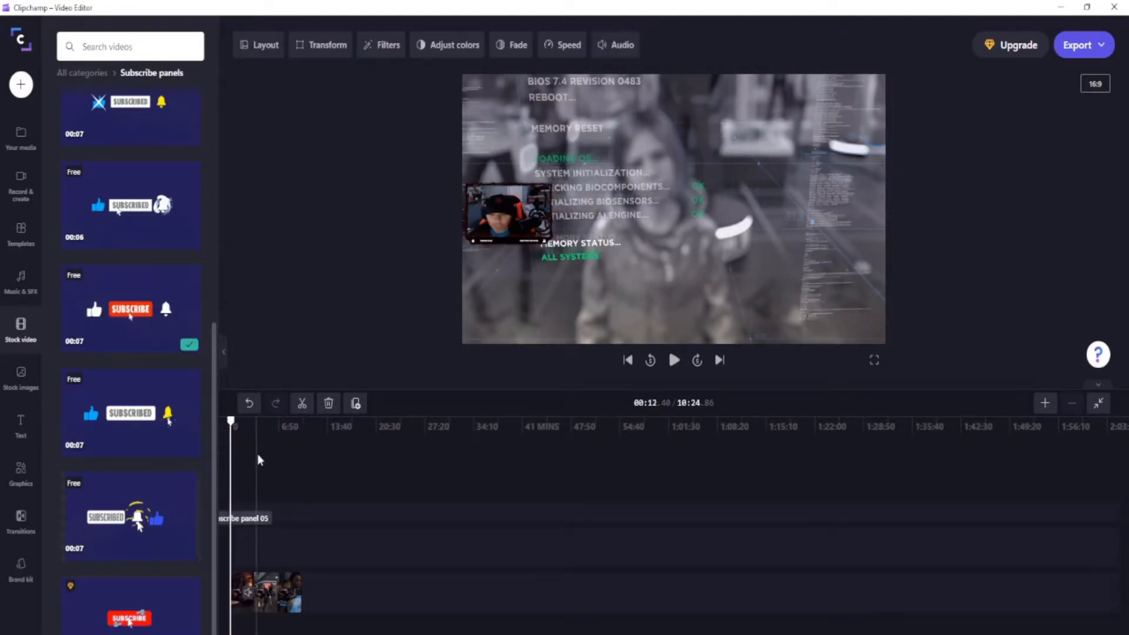
Step: Play back the subscribe animation from its start at about 5 seconds to check how it overlays the gameplay
{"action": "scroll", "coordinate": [247, 451], "scroll_direction": "up", "scroll_amount": 1}
{"action": "scroll", "coordinate": [248, 452], "scroll_direction": "up", "scroll_amount": 2}
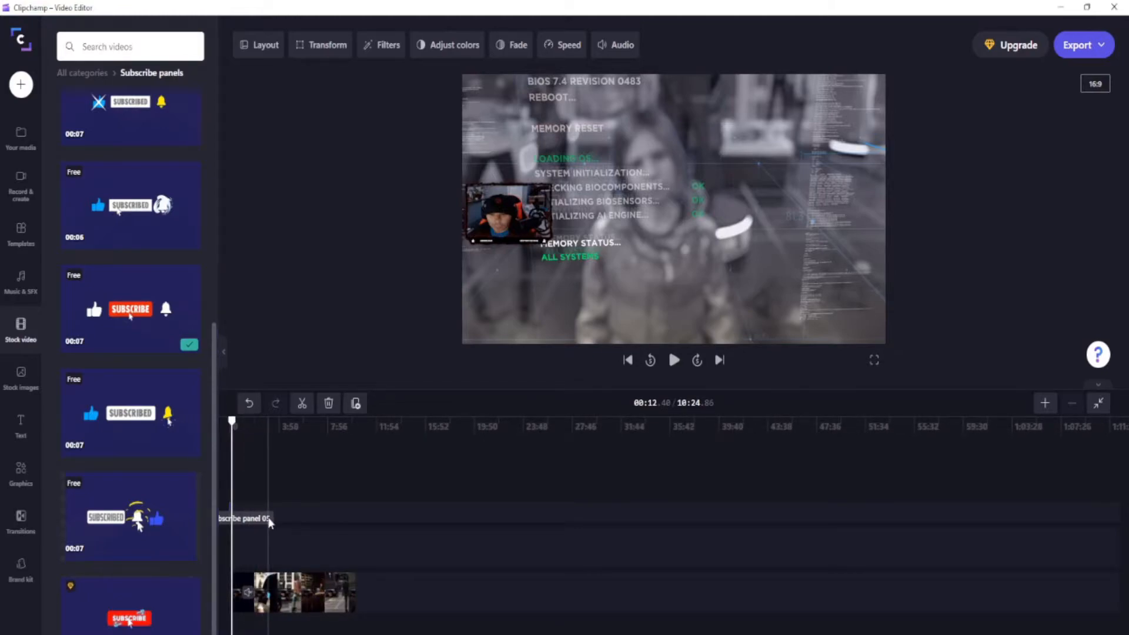
{"action": "scroll", "coordinate": [270, 517], "scroll_direction": "up", "scroll_amount": 6}
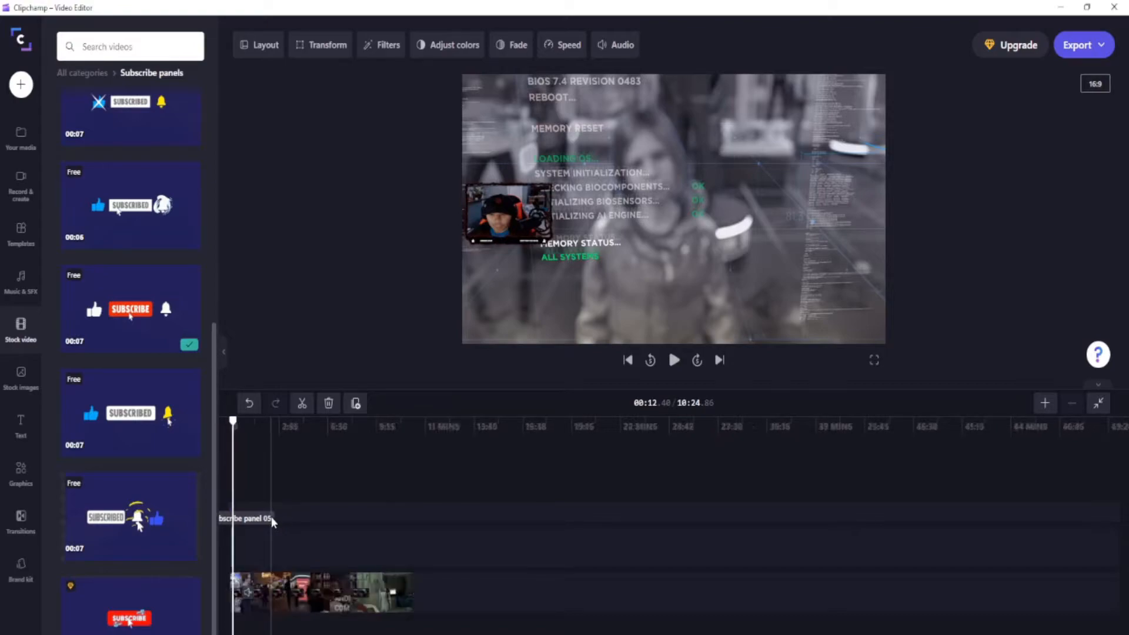
{"action": "scroll", "coordinate": [274, 522], "scroll_direction": "up", "scroll_amount": 4}
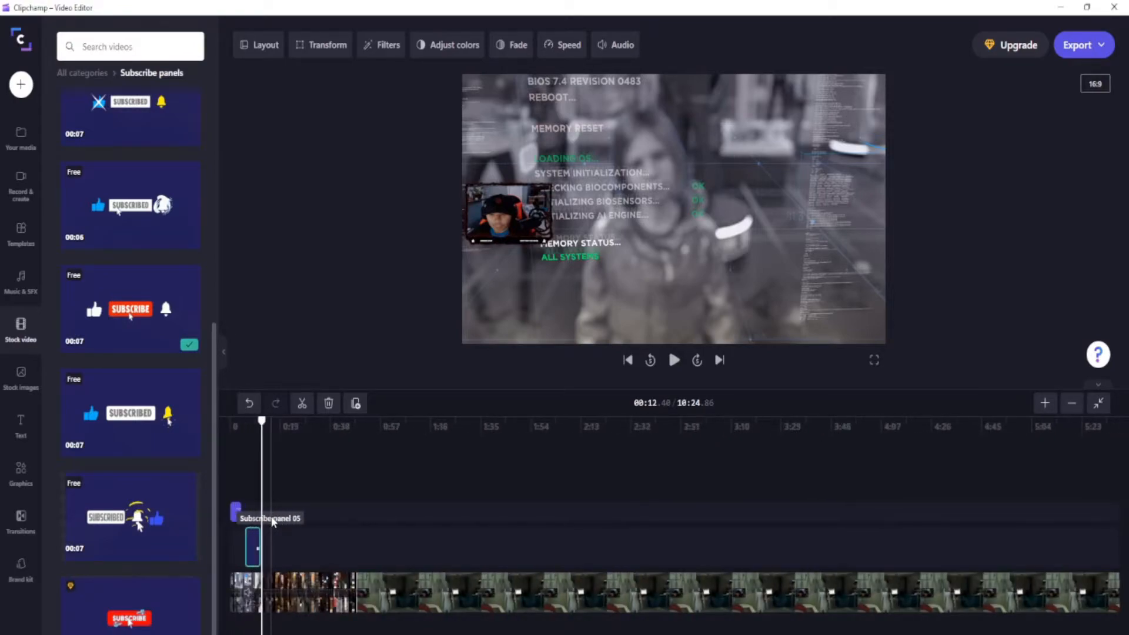
{"action": "left_click_drag", "start_coordinate": [262, 422], "coordinate": [244, 421]}
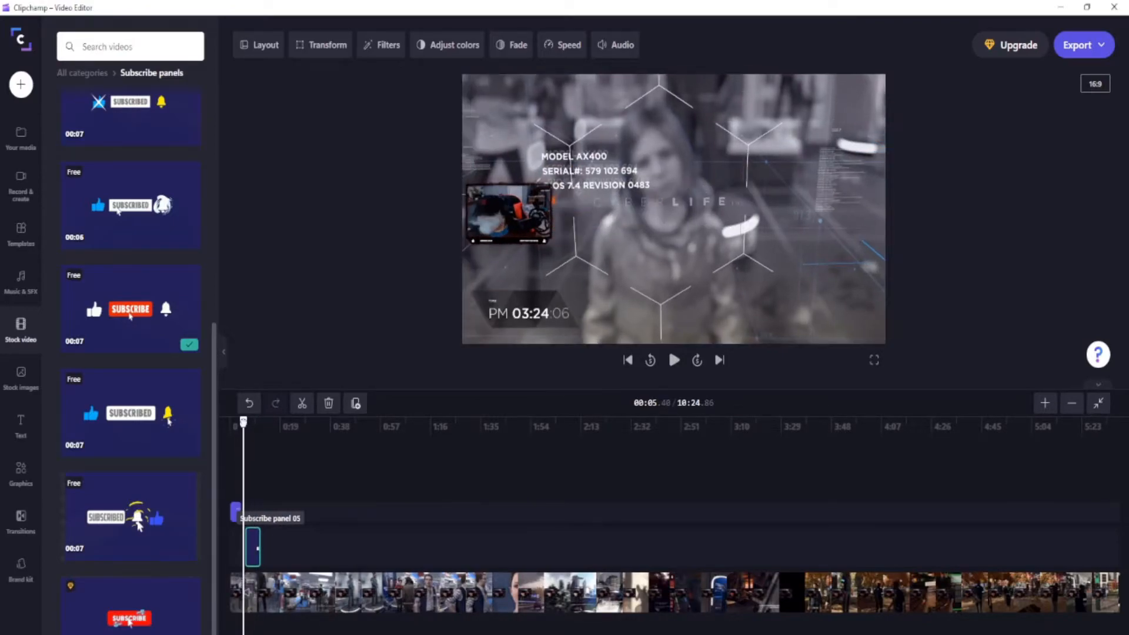
{"action": "left_click", "coordinate": [672, 360]}
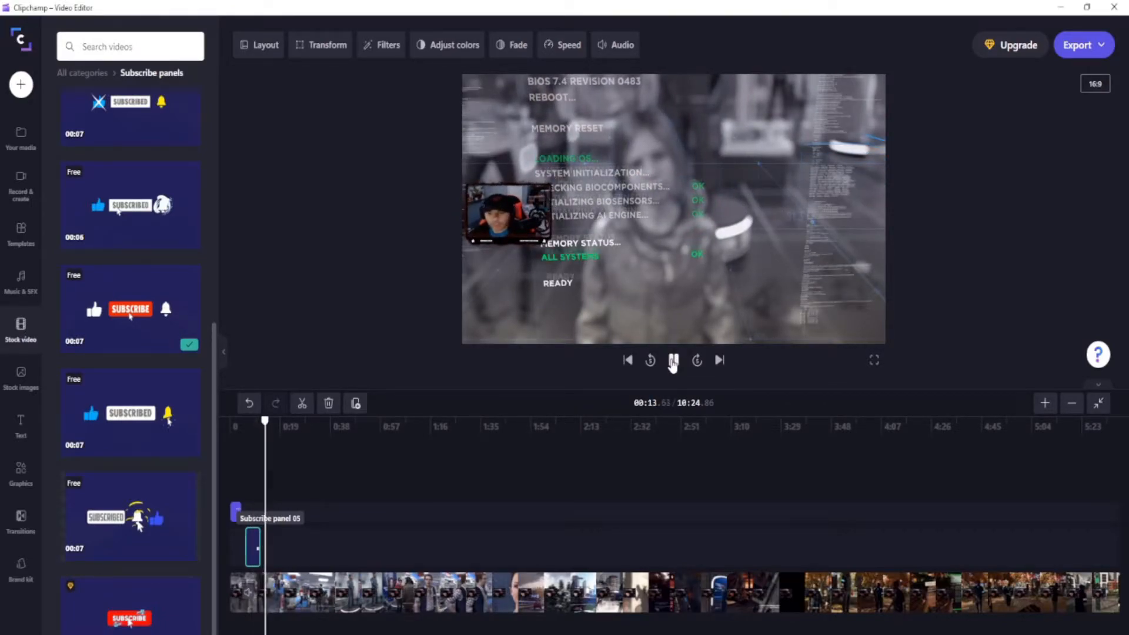
{"action": "left_click", "coordinate": [674, 360]}
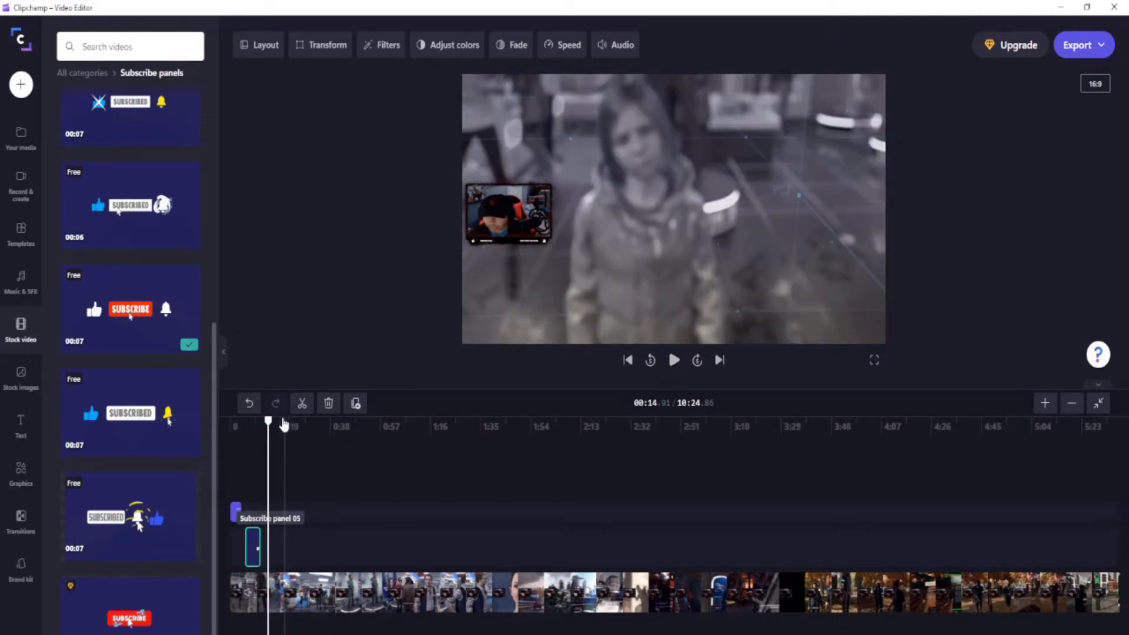
Step: Add the free Glitchy YouTube gaming outro template at the very end of the gameplay video
{"action": "left_click_drag", "start_coordinate": [268, 421], "coordinate": [573, 427]}
{"action": "scroll", "coordinate": [579, 452], "scroll_direction": "down", "scroll_amount": 3}
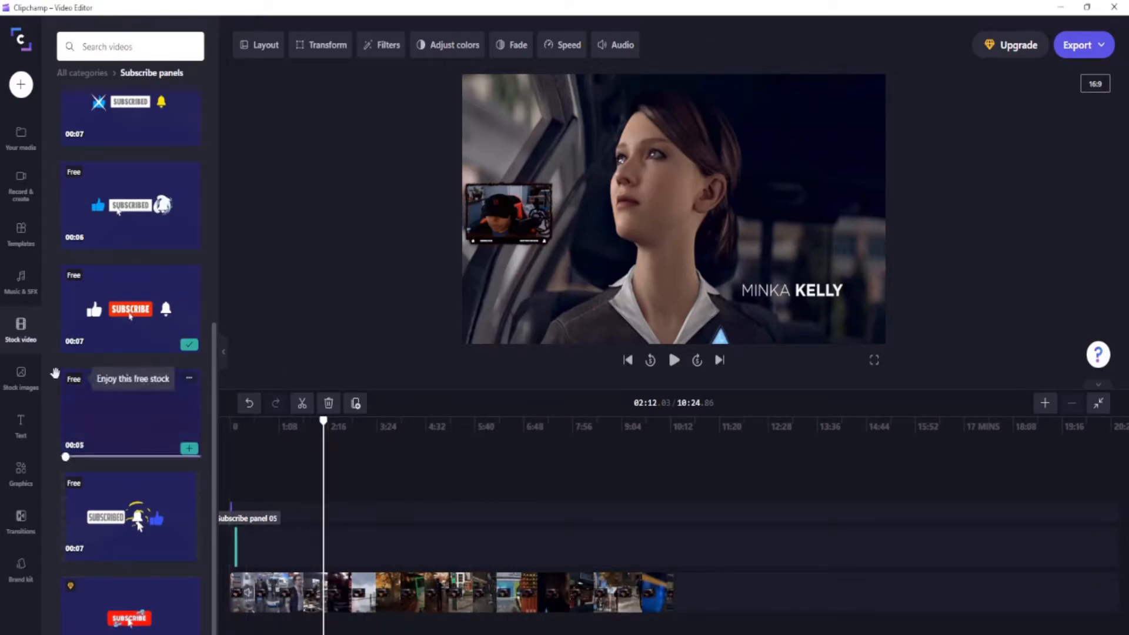
{"action": "left_click", "coordinate": [20, 241]}
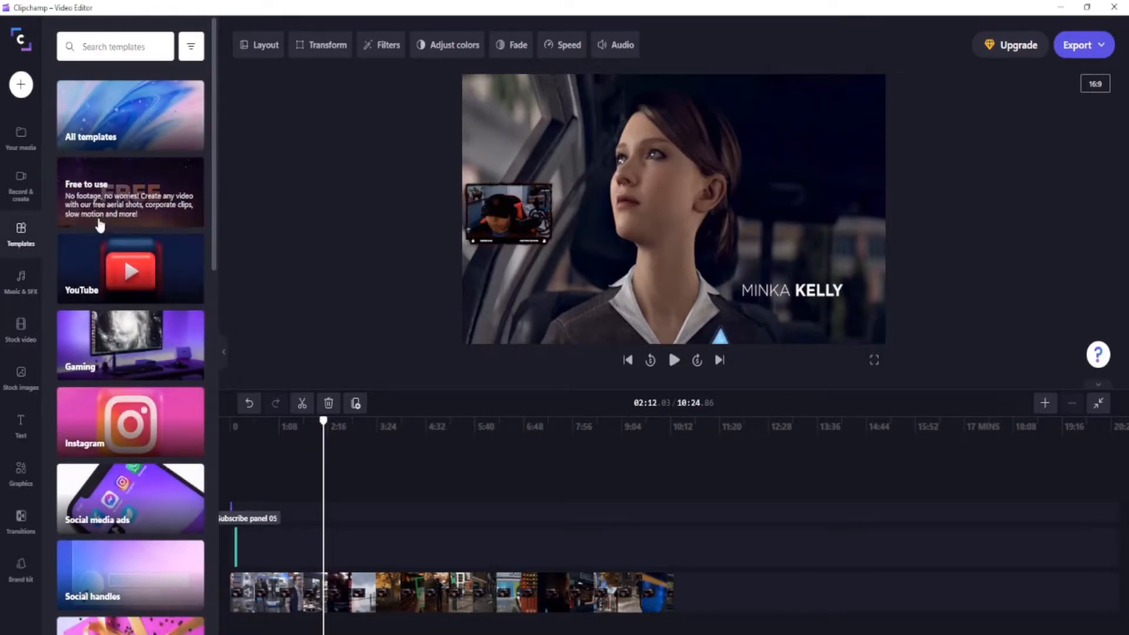
{"action": "left_click", "coordinate": [98, 214]}
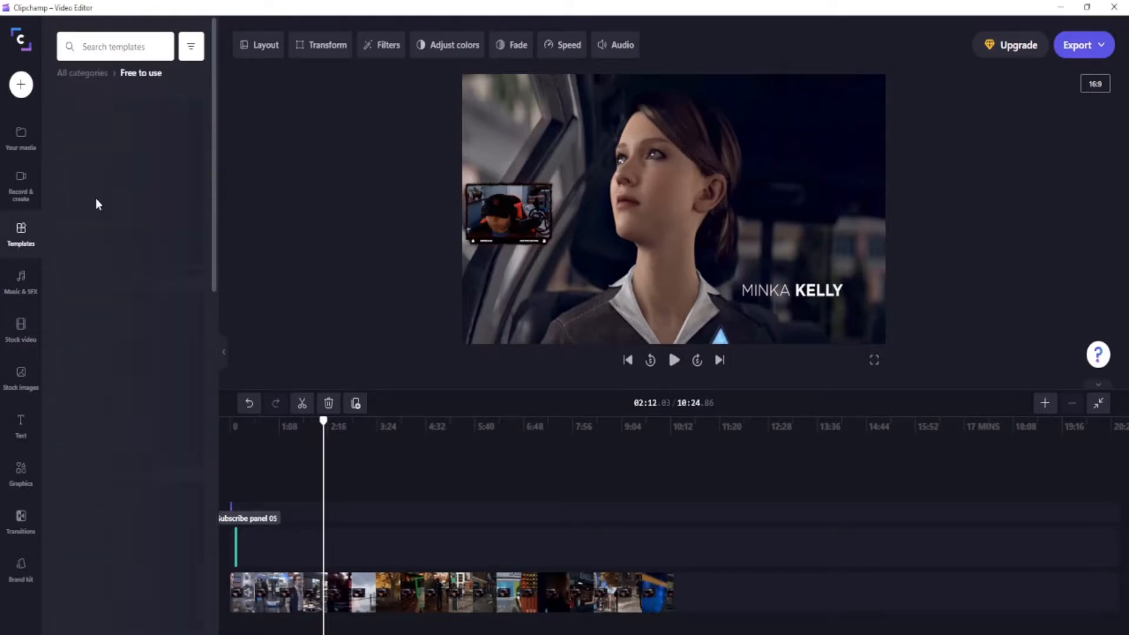
{"action": "mouse_move", "coordinate": [107, 264]}
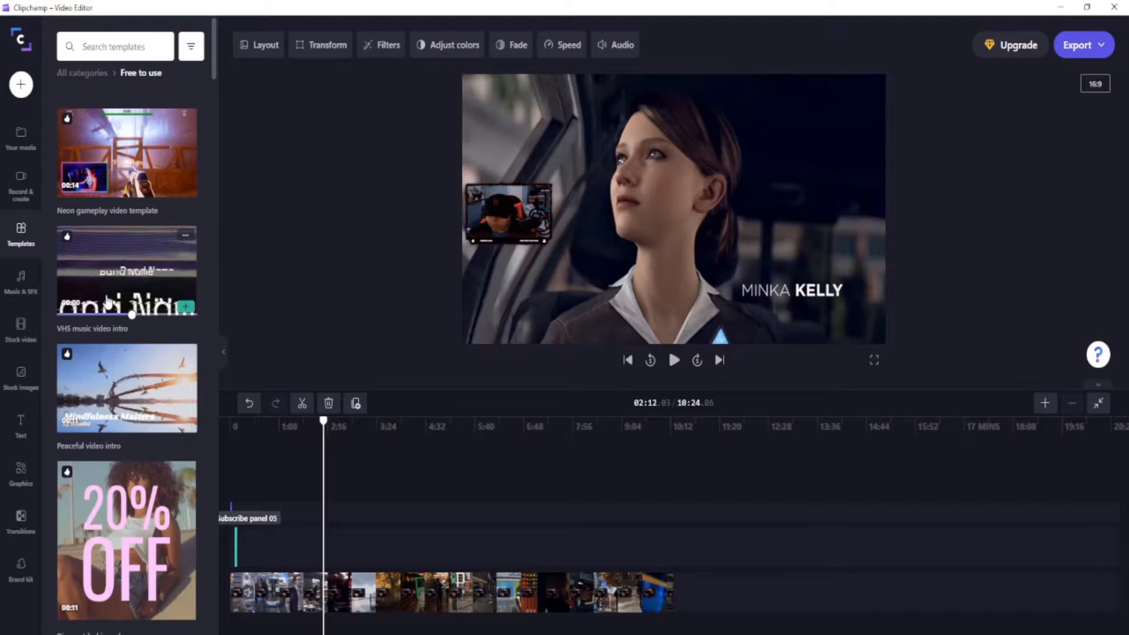
{"action": "scroll", "coordinate": [107, 300], "scroll_direction": "down", "scroll_amount": 3}
{"action": "scroll", "coordinate": [107, 299], "scroll_direction": "down", "scroll_amount": 10}
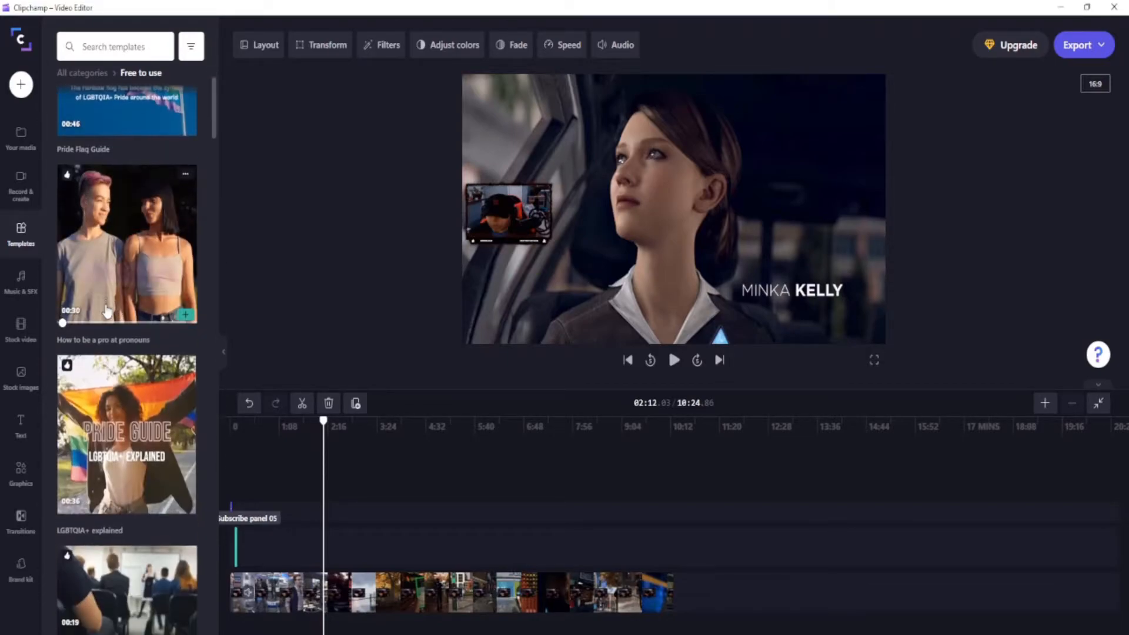
{"action": "scroll", "coordinate": [106, 312], "scroll_direction": "down", "scroll_amount": 6}
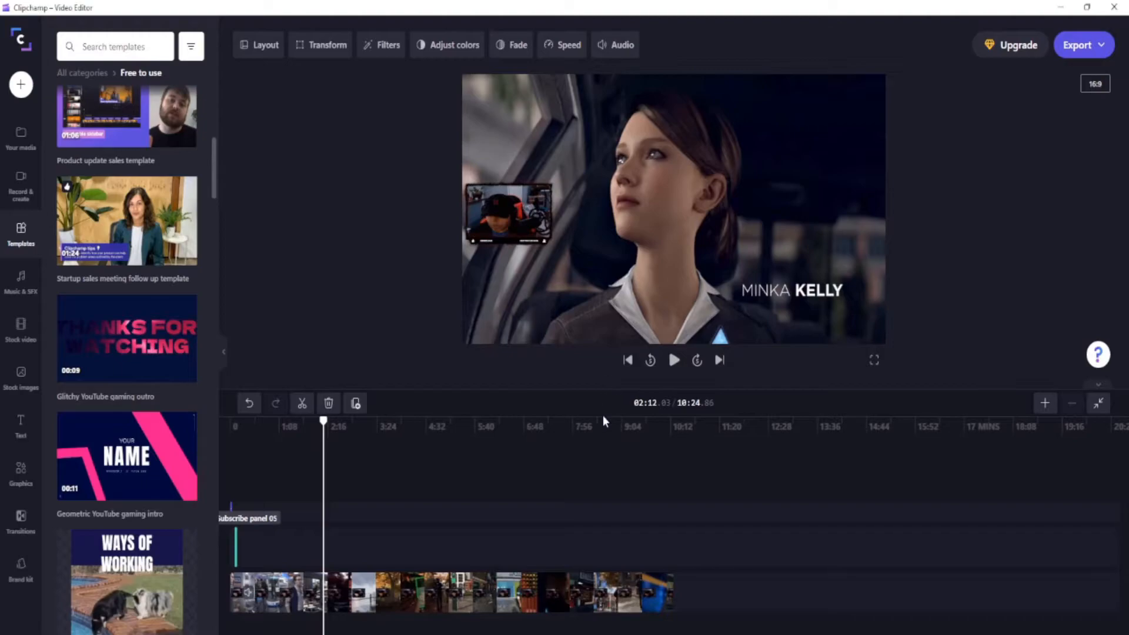
{"action": "left_click", "coordinate": [718, 361]}
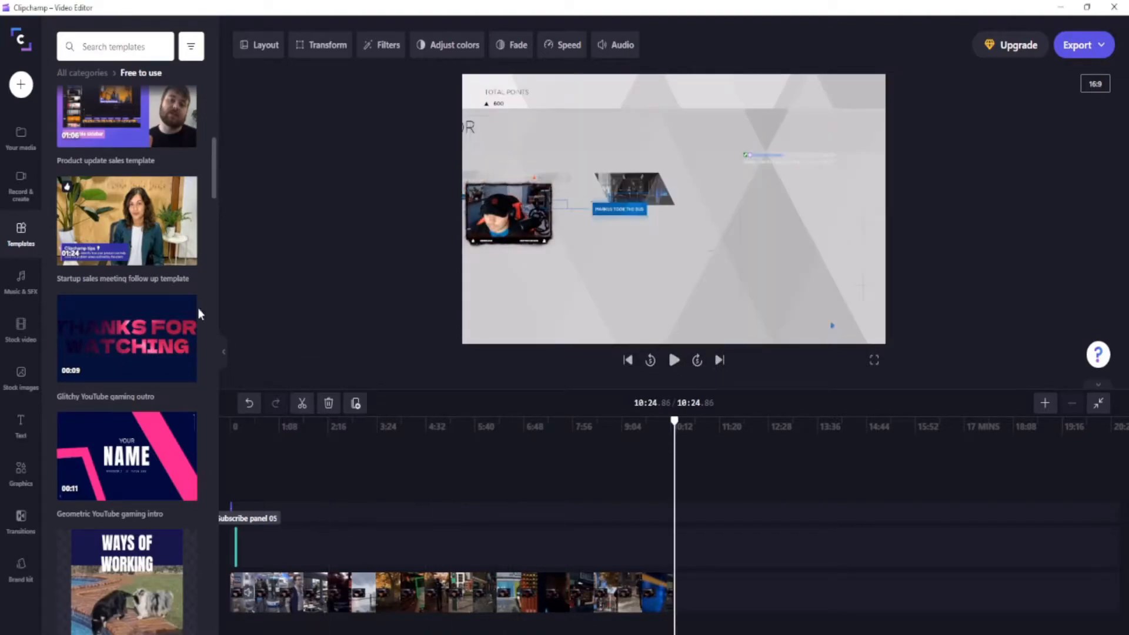
{"action": "mouse_move", "coordinate": [182, 382]}
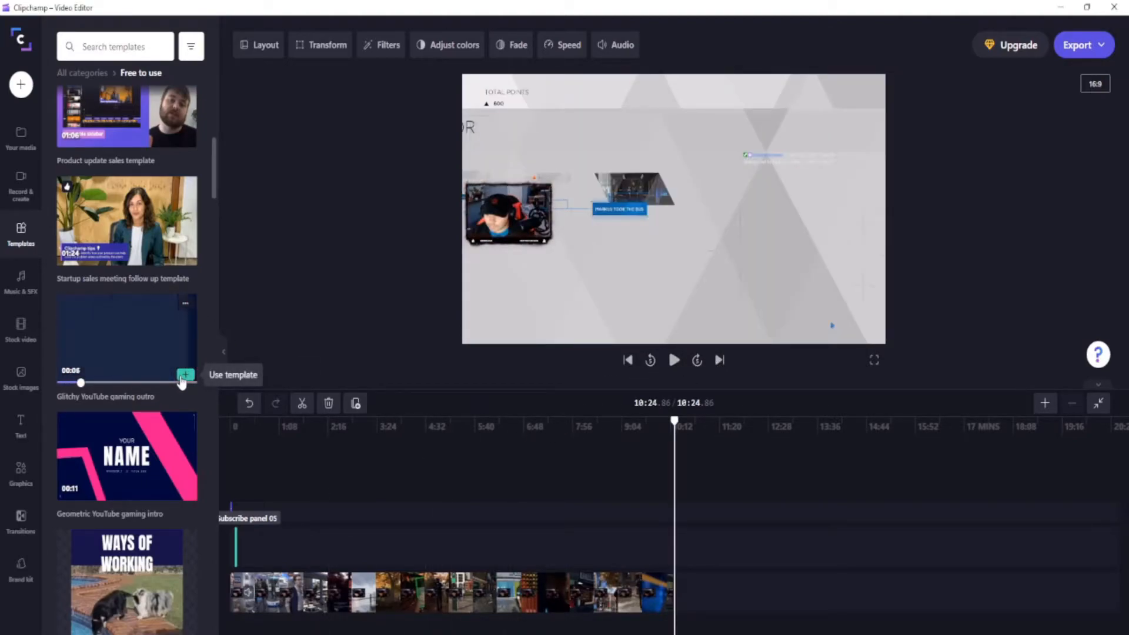
{"action": "left_click", "coordinate": [184, 376]}
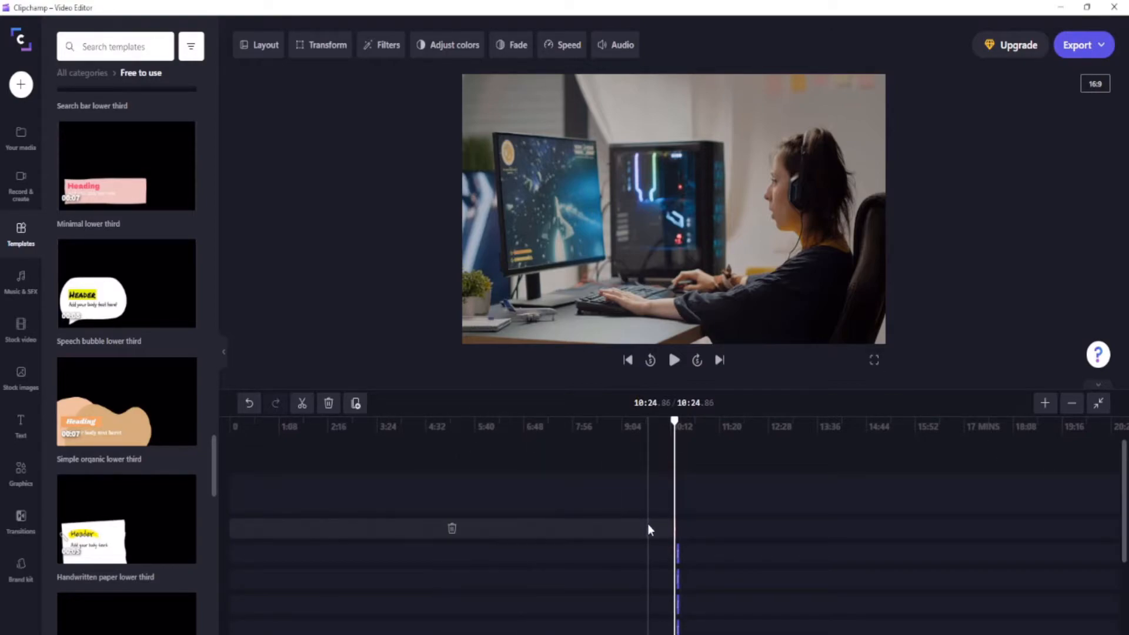
Step: Examine the outro's grouped text, video and audio layers at the end of the timeline and the actions available for the group
{"action": "left_click", "coordinate": [1043, 404]}
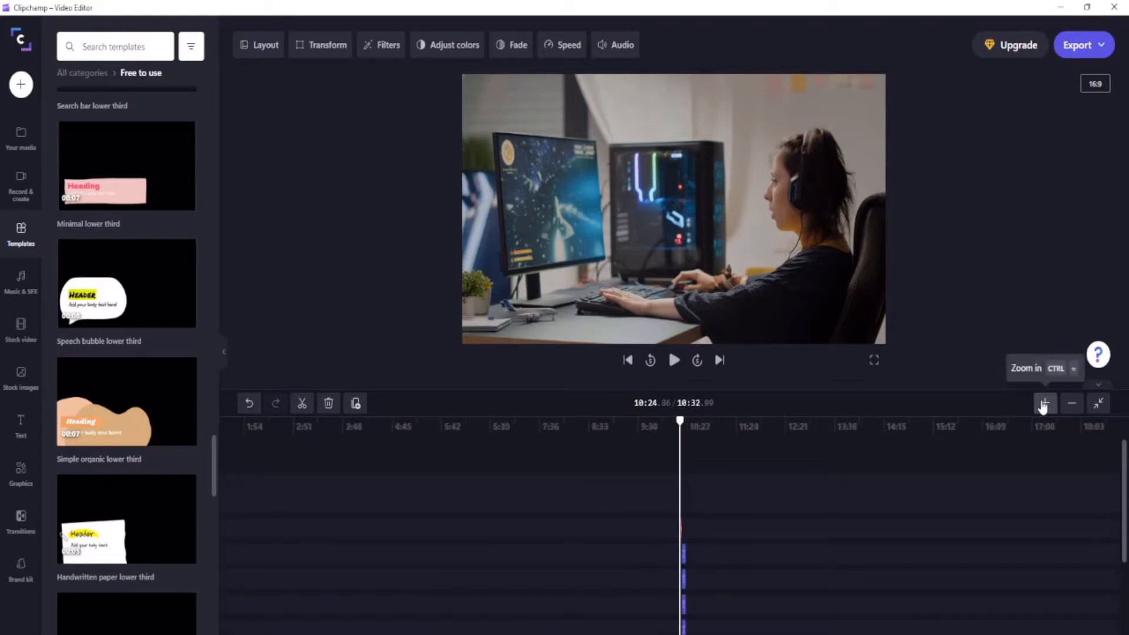
{"action": "left_click", "coordinate": [1044, 404]}
{"action": "left_click", "coordinate": [1043, 404]}
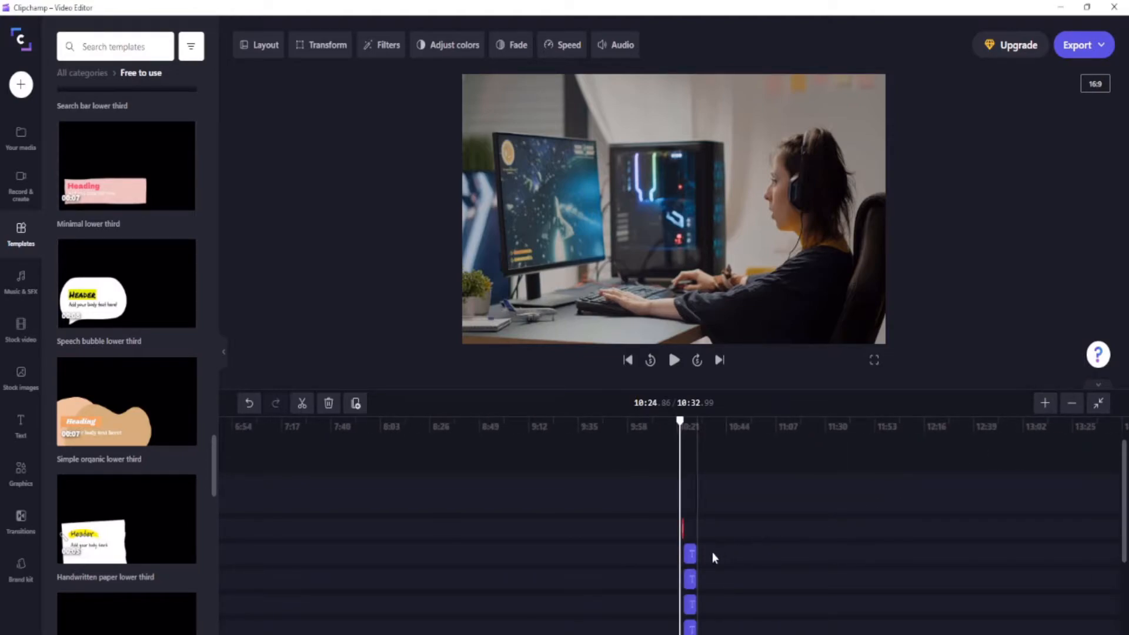
{"action": "scroll", "coordinate": [711, 553], "scroll_direction": "up", "scroll_amount": 2}
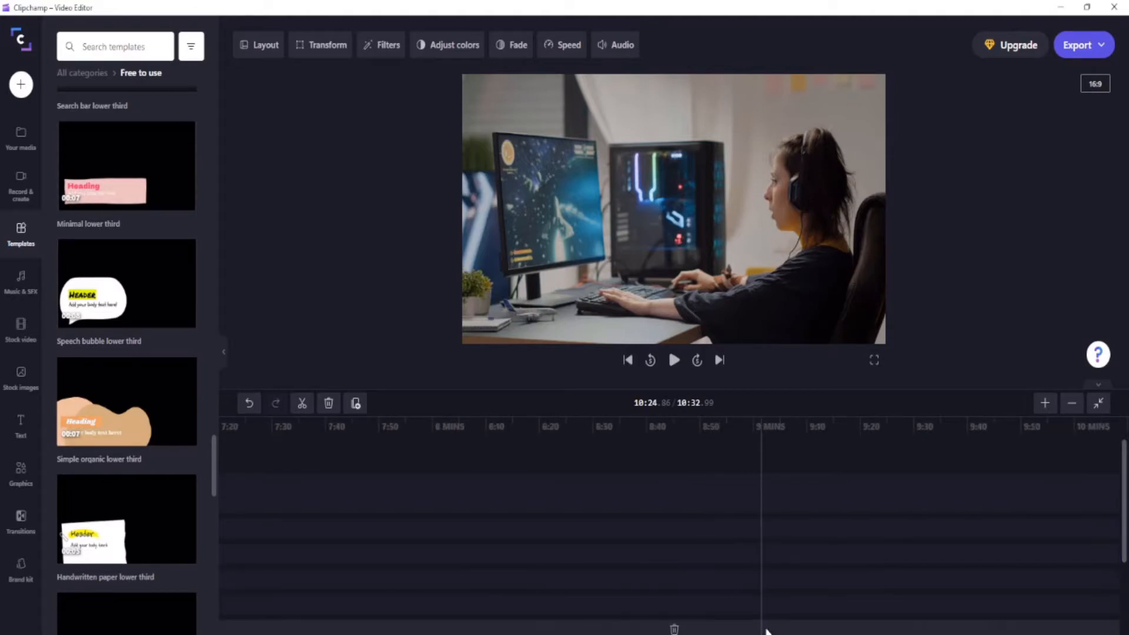
{"action": "scroll", "coordinate": [871, 585], "scroll_direction": "right", "scroll_amount": 5}
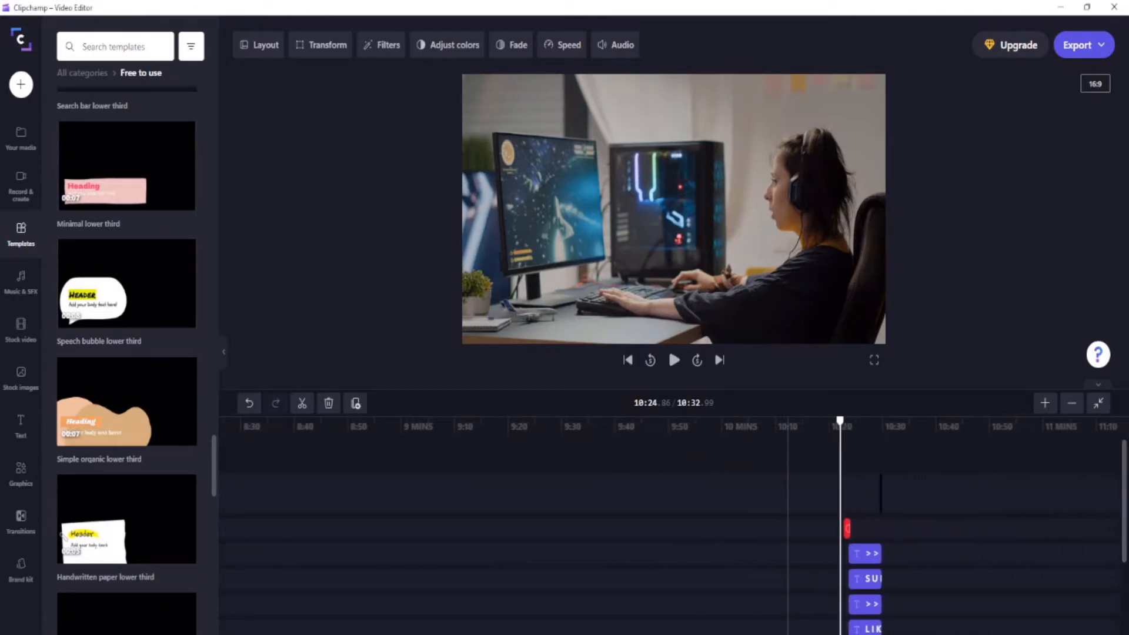
{"action": "scroll", "coordinate": [871, 582], "scroll_direction": "down", "scroll_amount": 2}
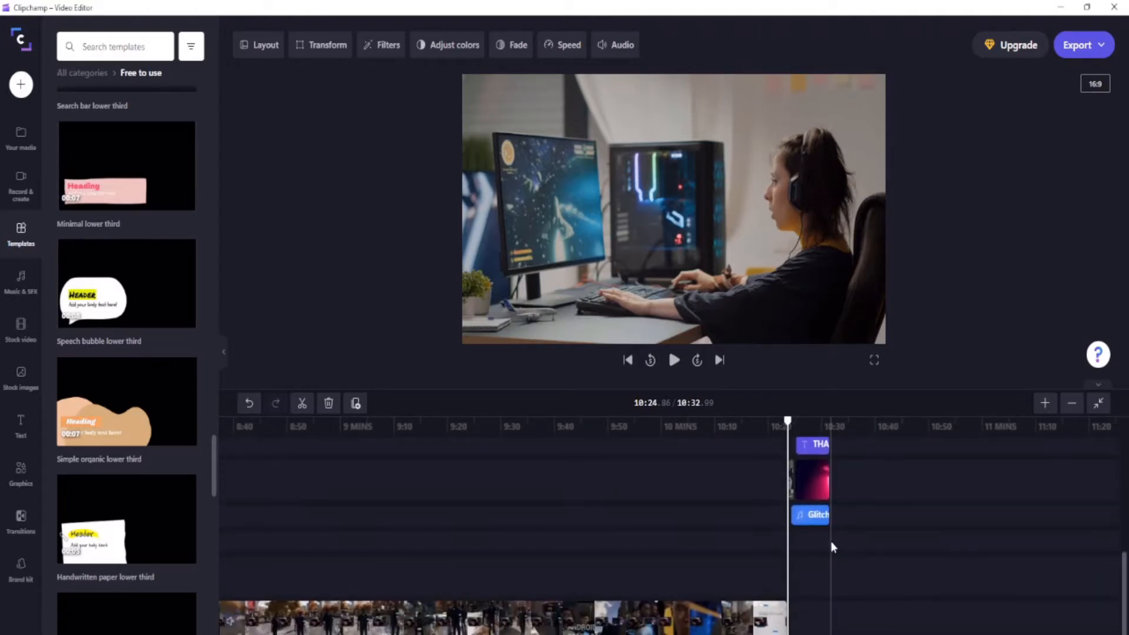
{"action": "scroll", "coordinate": [831, 541], "scroll_direction": "up", "scroll_amount": 2}
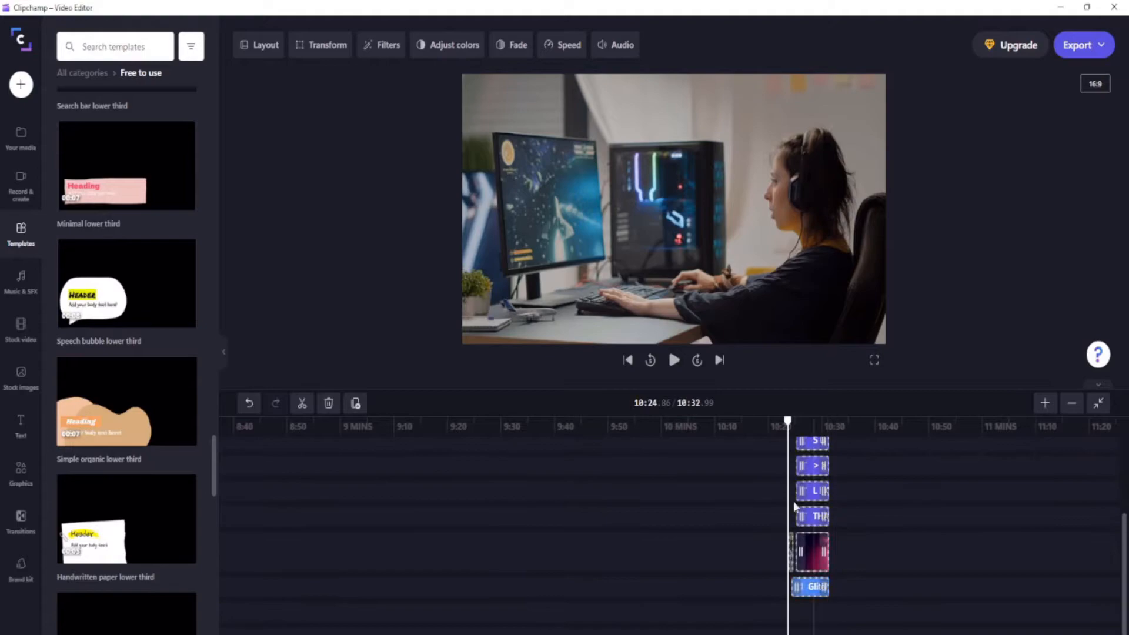
{"action": "left_click", "coordinate": [791, 552]}
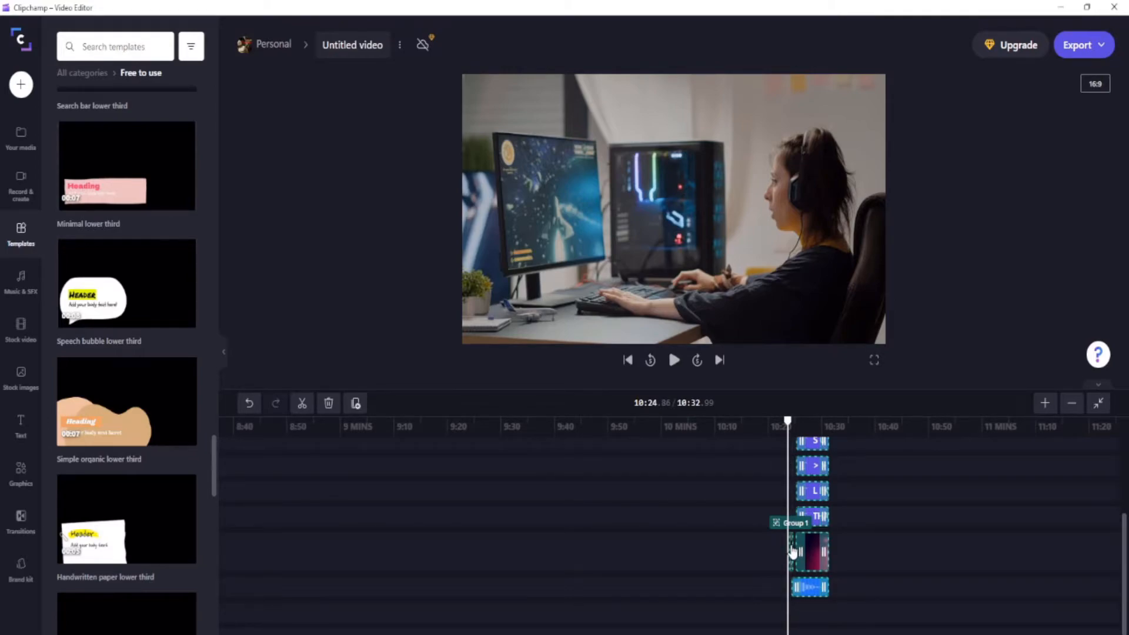
{"action": "right_click", "coordinate": [792, 551]}
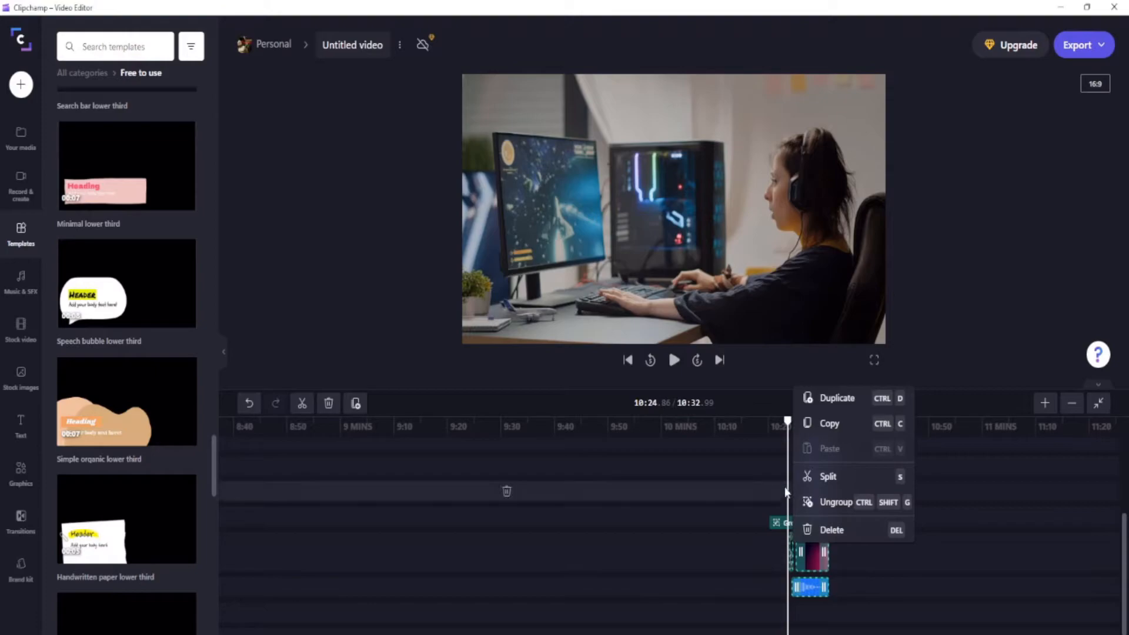
Step: Play back the outro from its start, return to just before it and select the outro group
{"action": "mouse_move", "coordinate": [788, 421]}
{"action": "left_mouse_down"}
{"action": "mouse_move", "coordinate": [774, 422]}
{"action": "mouse_move", "coordinate": [788, 421]}
{"action": "left_mouse_up"}
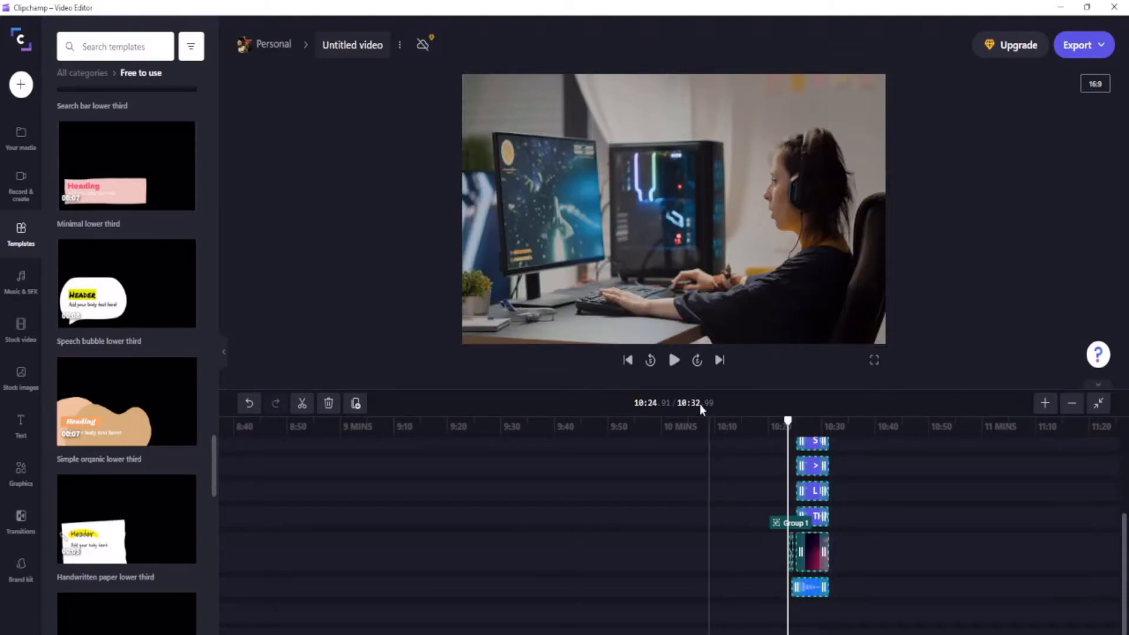
{"action": "left_click", "coordinate": [674, 368]}
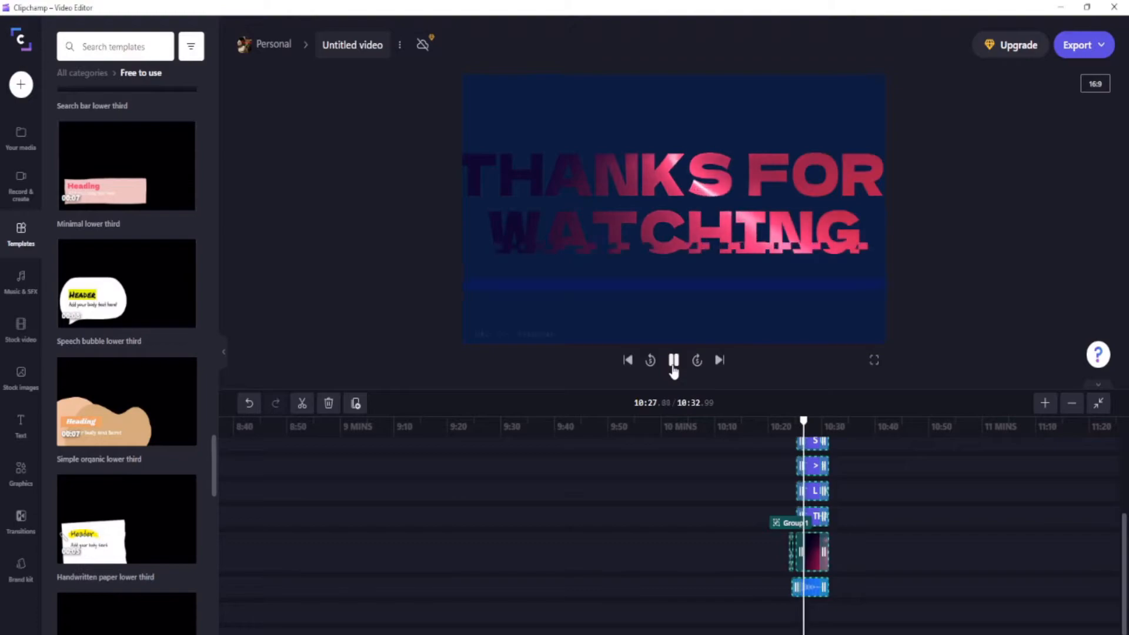
{"action": "left_click", "coordinate": [674, 367]}
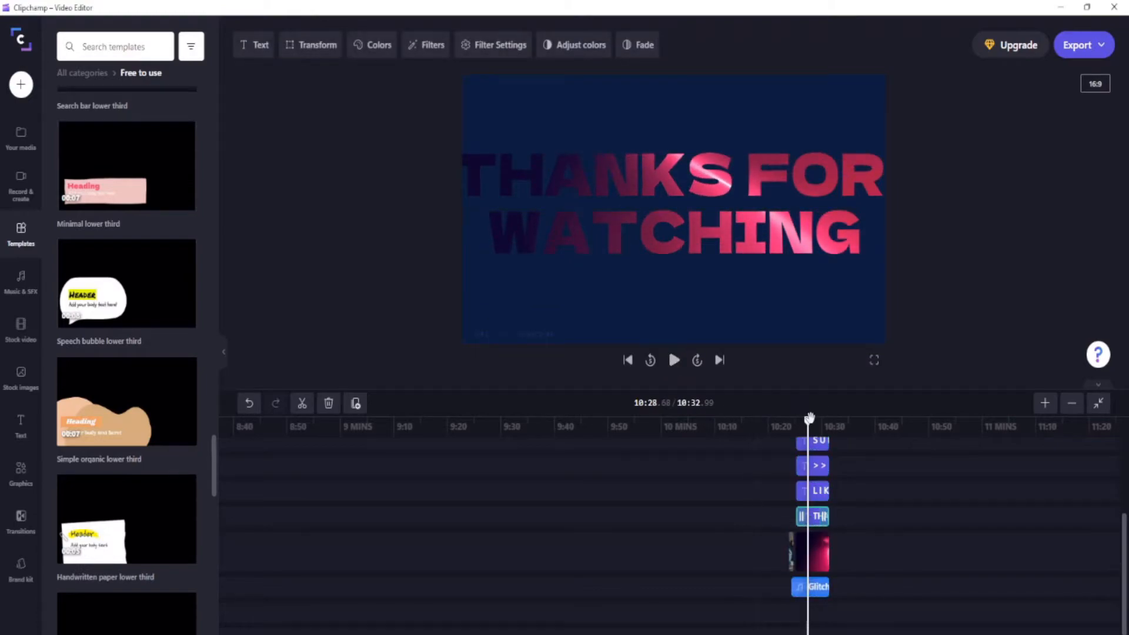
{"action": "left_click_drag", "start_coordinate": [809, 419], "coordinate": [784, 420]}
{"action": "left_click", "coordinate": [792, 551]}
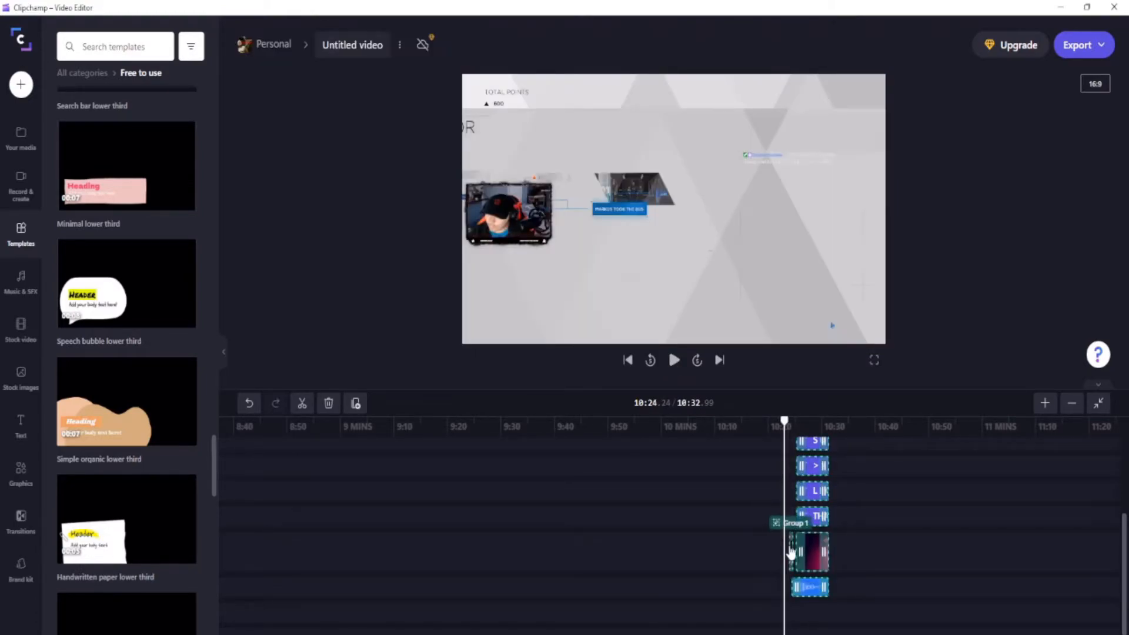
Step: Ungroup the outro and delete the short stock gamer video clip at its start
{"action": "right_click", "coordinate": [791, 553]}
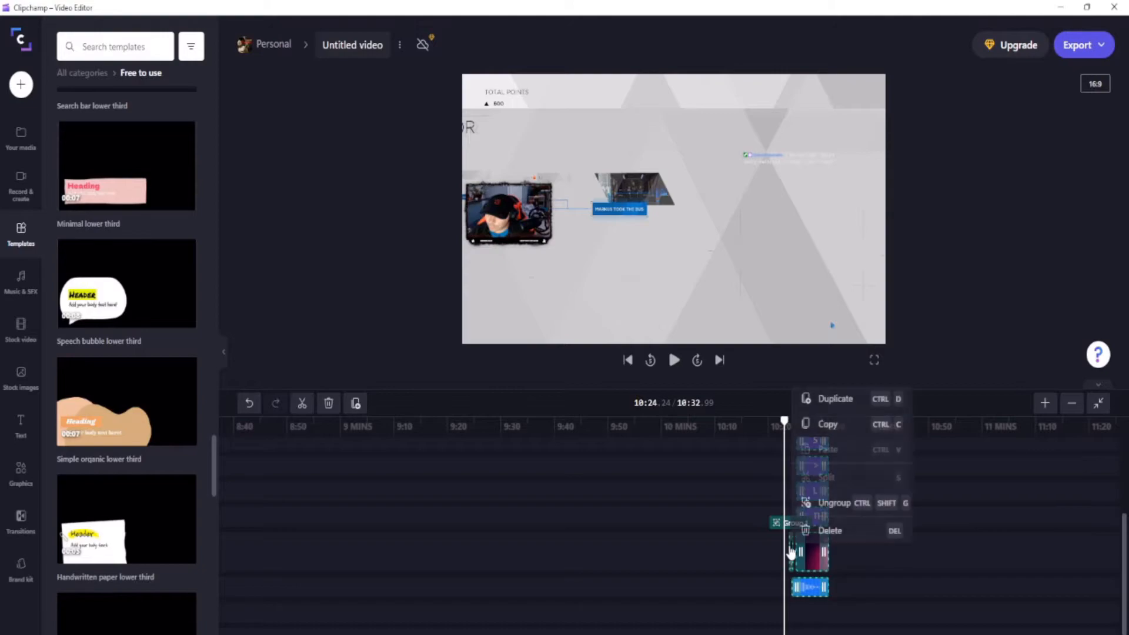
{"action": "left_click", "coordinate": [810, 503]}
{"action": "left_click", "coordinate": [862, 549]}
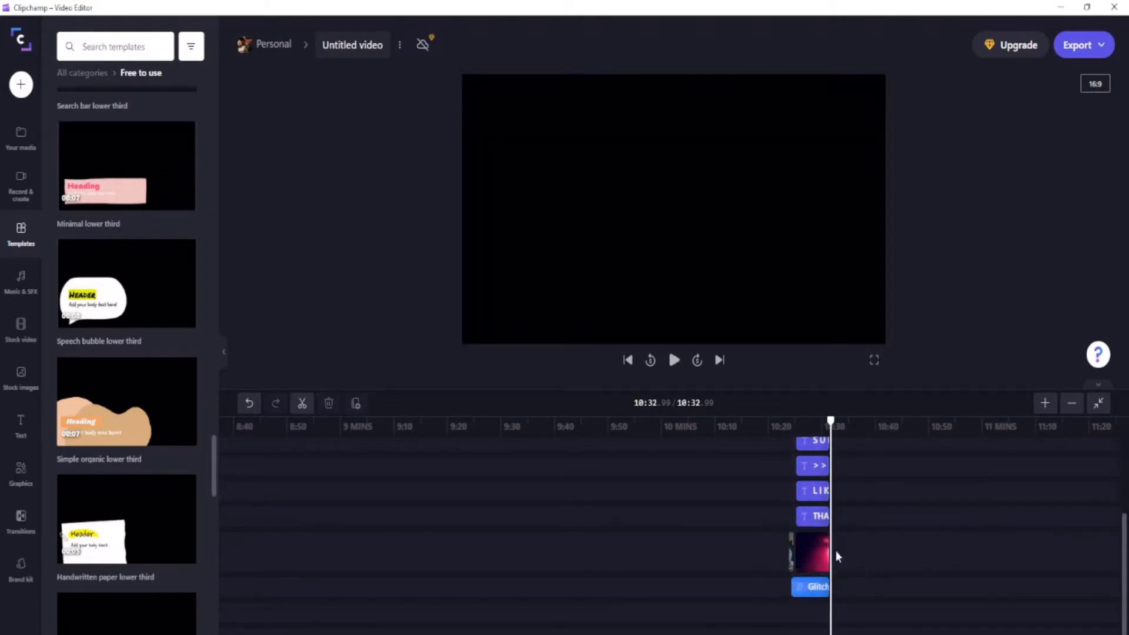
{"action": "left_click", "coordinate": [791, 552]}
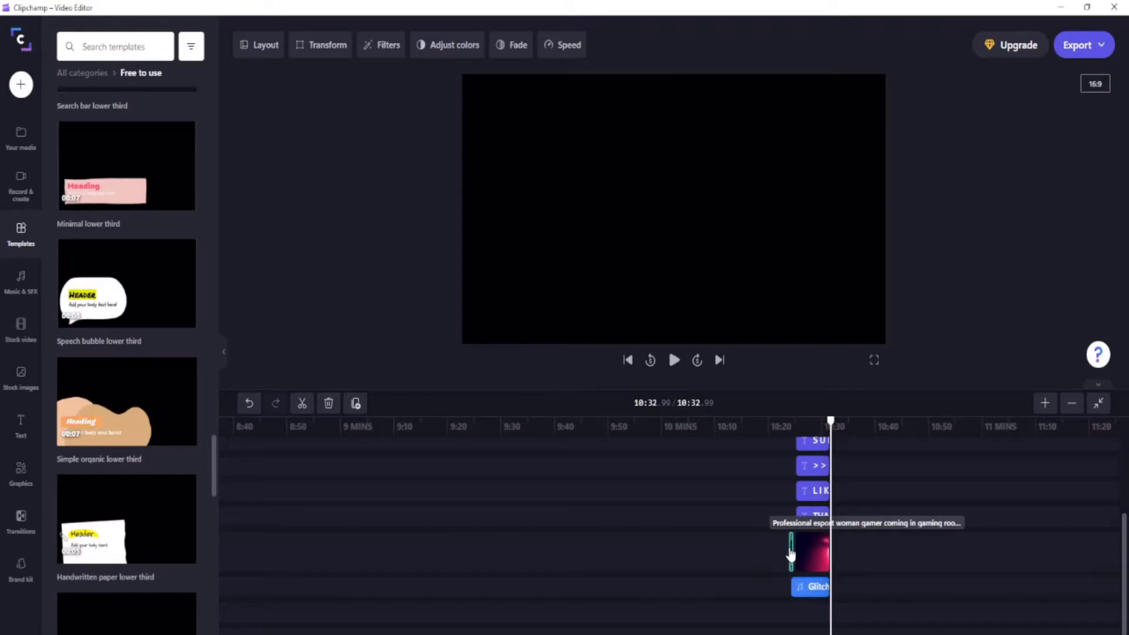
{"action": "key", "text": "Delete"}
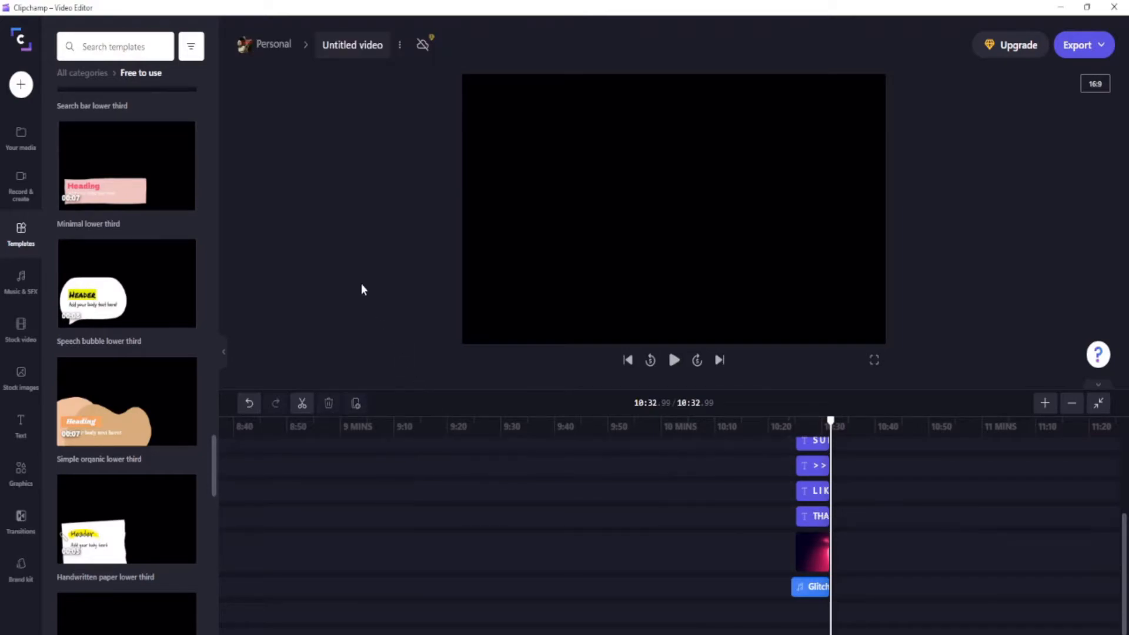
Step: Browse the computer's Desktop folder for media to import and select the photo 20220603_160802(1)
{"action": "left_click", "coordinate": [17, 84]}
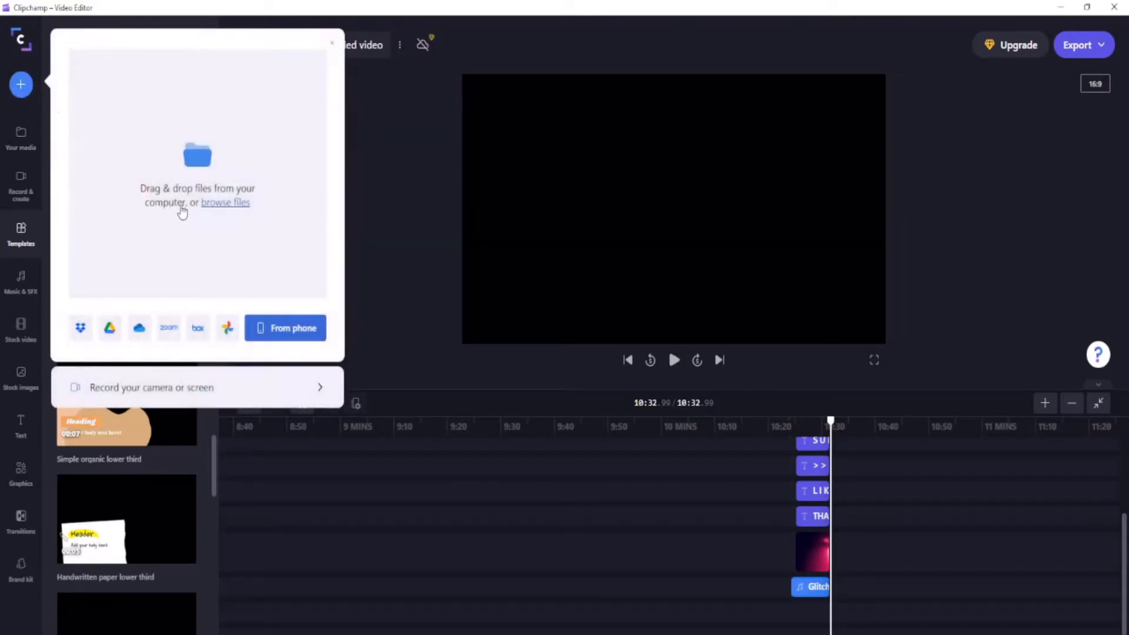
{"action": "left_click", "coordinate": [205, 203]}
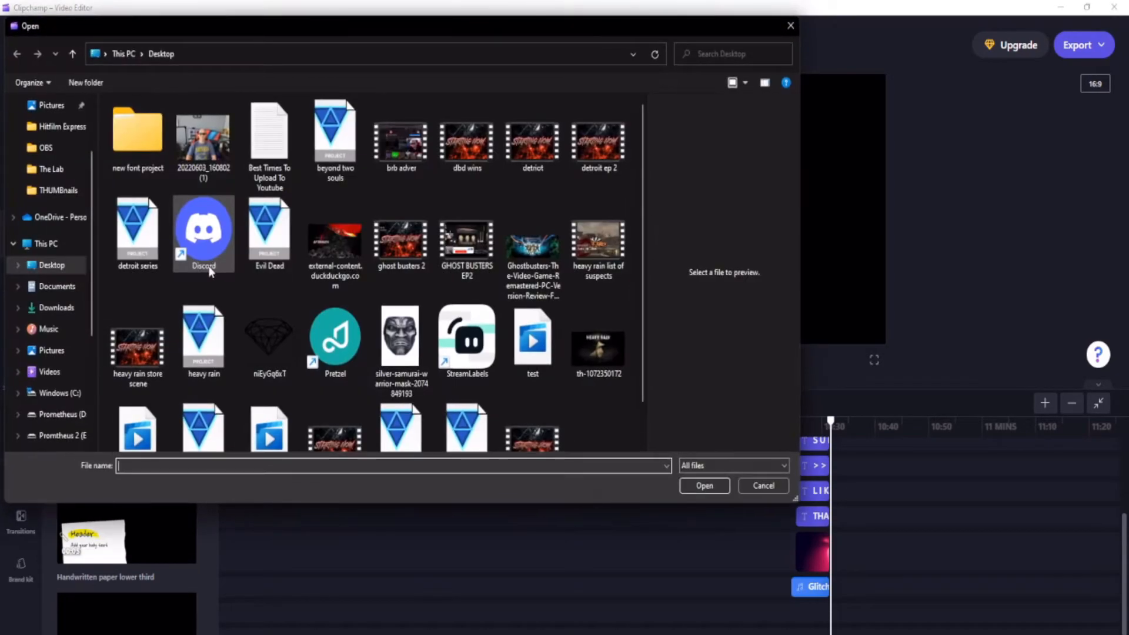
{"action": "left_click", "coordinate": [200, 143]}
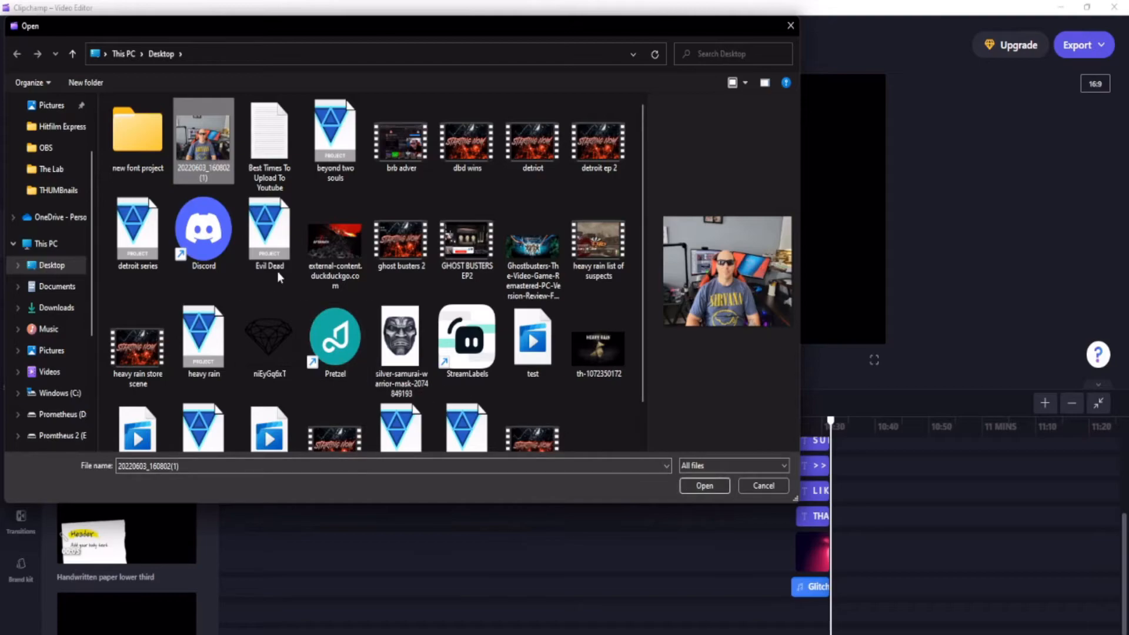
{"action": "scroll", "coordinate": [510, 259], "scroll_direction": "down", "scroll_amount": 1}
{"action": "scroll", "coordinate": [471, 294], "scroll_direction": "up", "scroll_amount": 1}
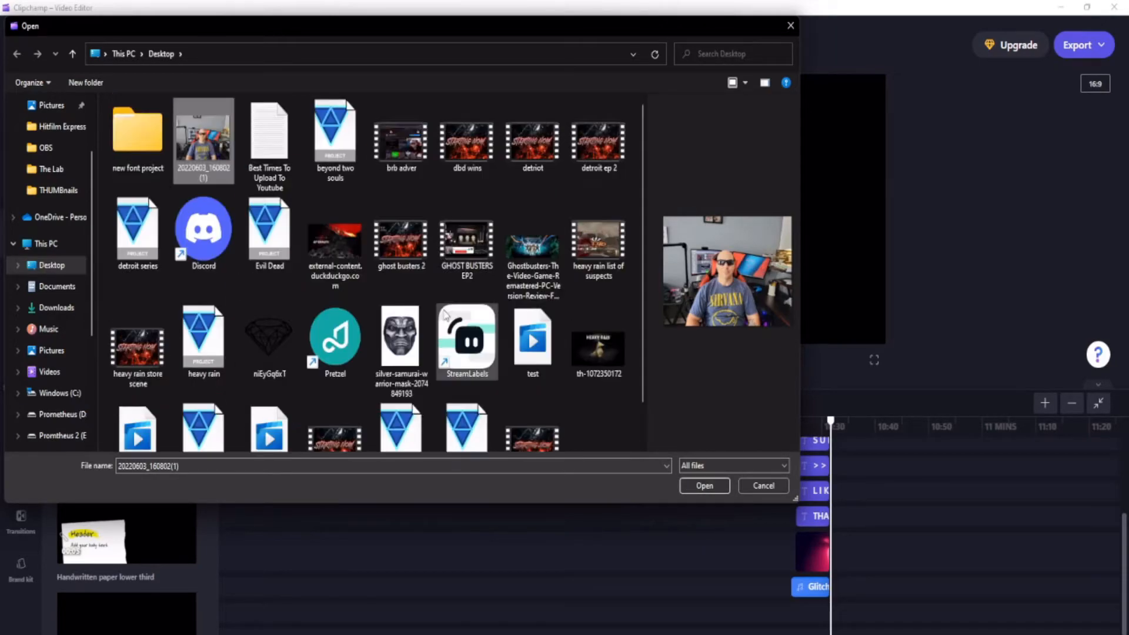
Step: Look through the folders and files in The Lab folder for media to use in the outro
{"action": "left_click", "coordinate": [51, 169]}
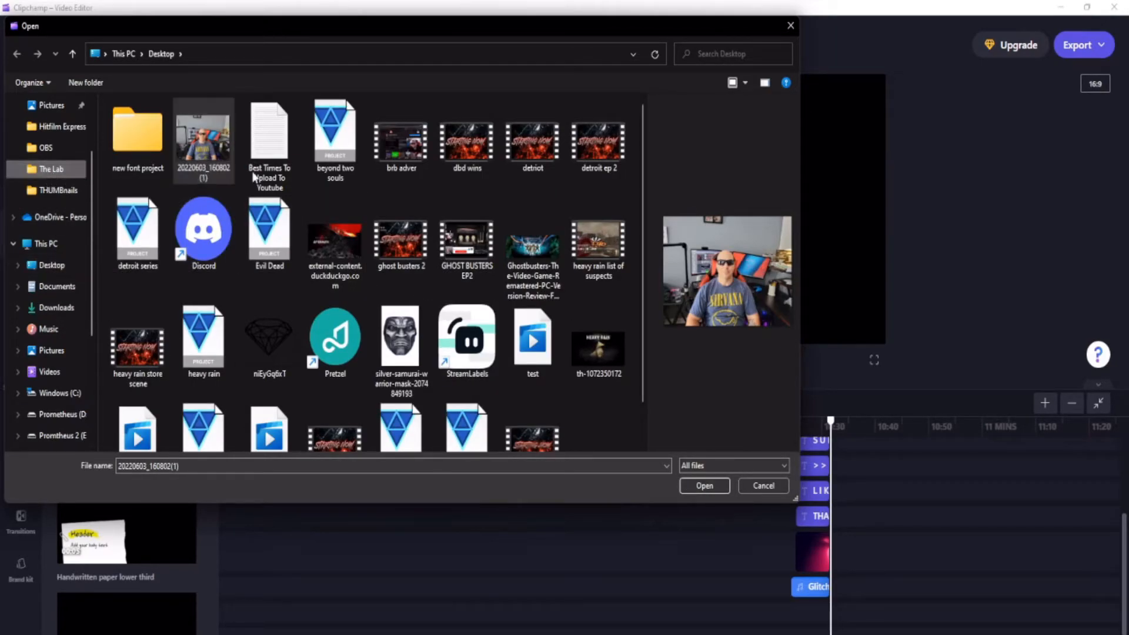
{"action": "scroll", "coordinate": [277, 188], "scroll_direction": "down", "scroll_amount": 10}
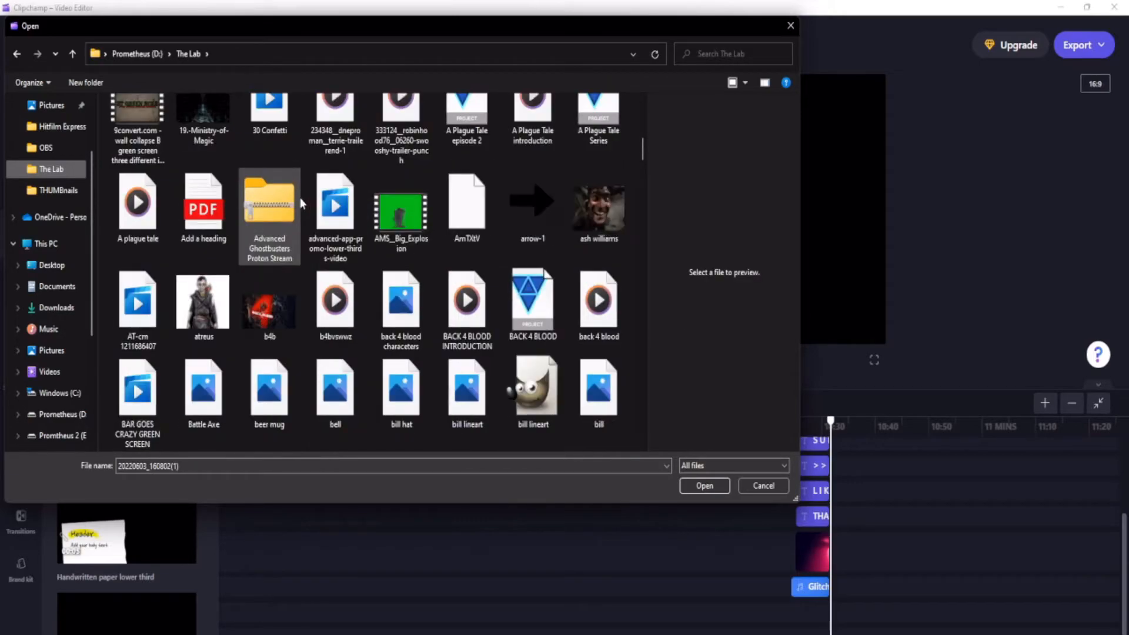
{"action": "scroll", "coordinate": [301, 203], "scroll_direction": "down", "scroll_amount": 3}
{"action": "scroll", "coordinate": [301, 203], "scroll_direction": "up", "scroll_amount": 10}
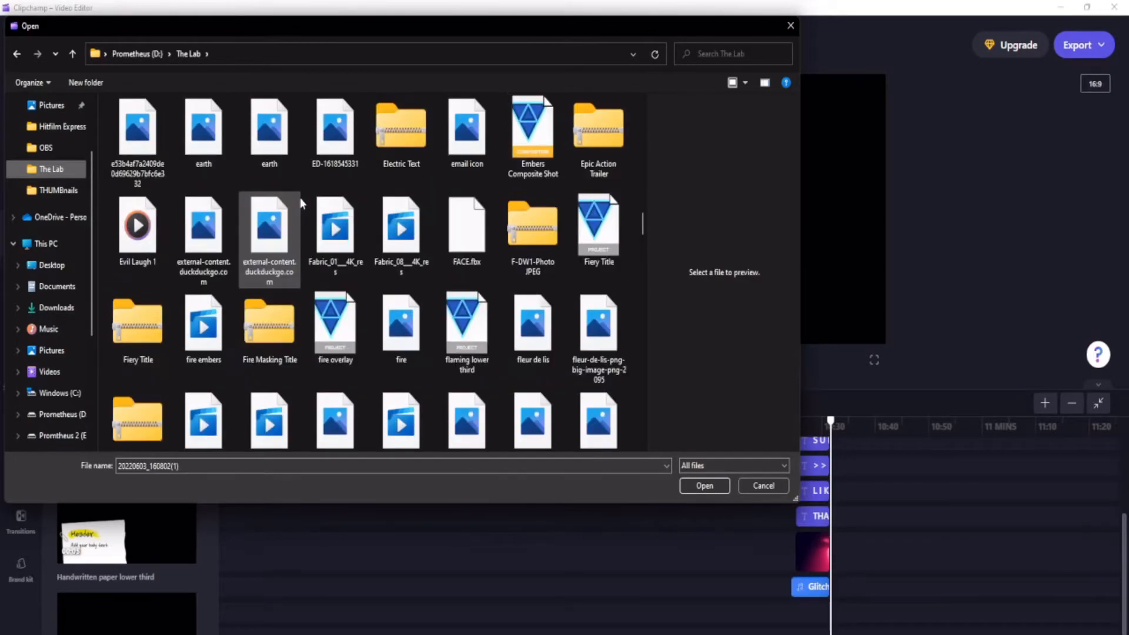
{"action": "scroll", "coordinate": [301, 203], "scroll_direction": "up", "scroll_amount": 6}
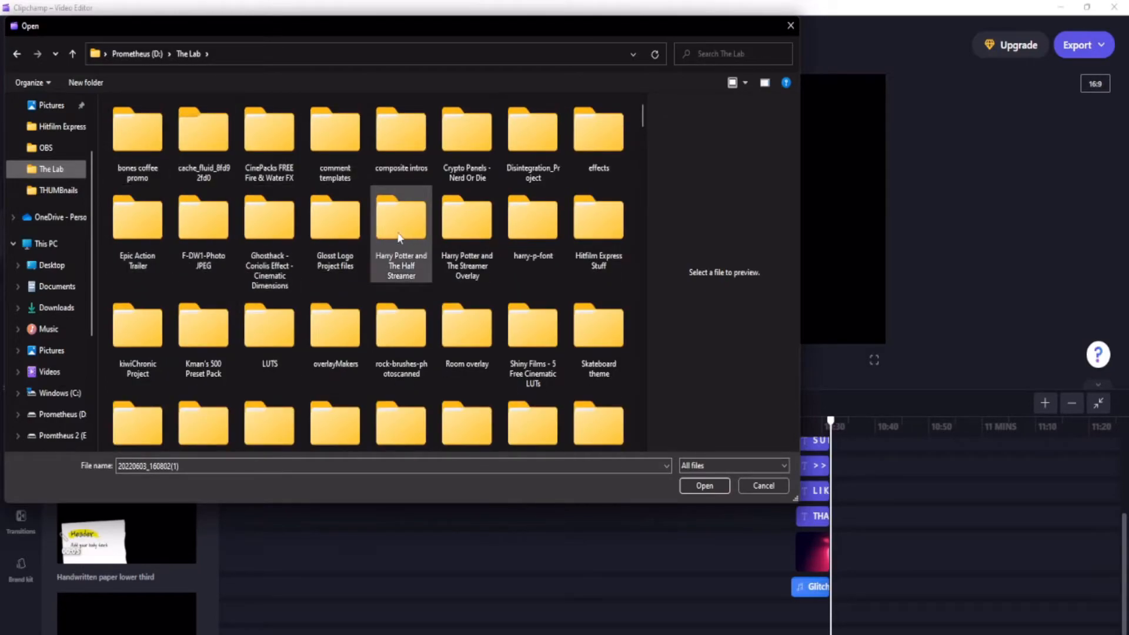
{"action": "scroll", "coordinate": [504, 285], "scroll_direction": "down", "scroll_amount": 2}
{"action": "scroll", "coordinate": [215, 273], "scroll_direction": "down", "scroll_amount": 3}
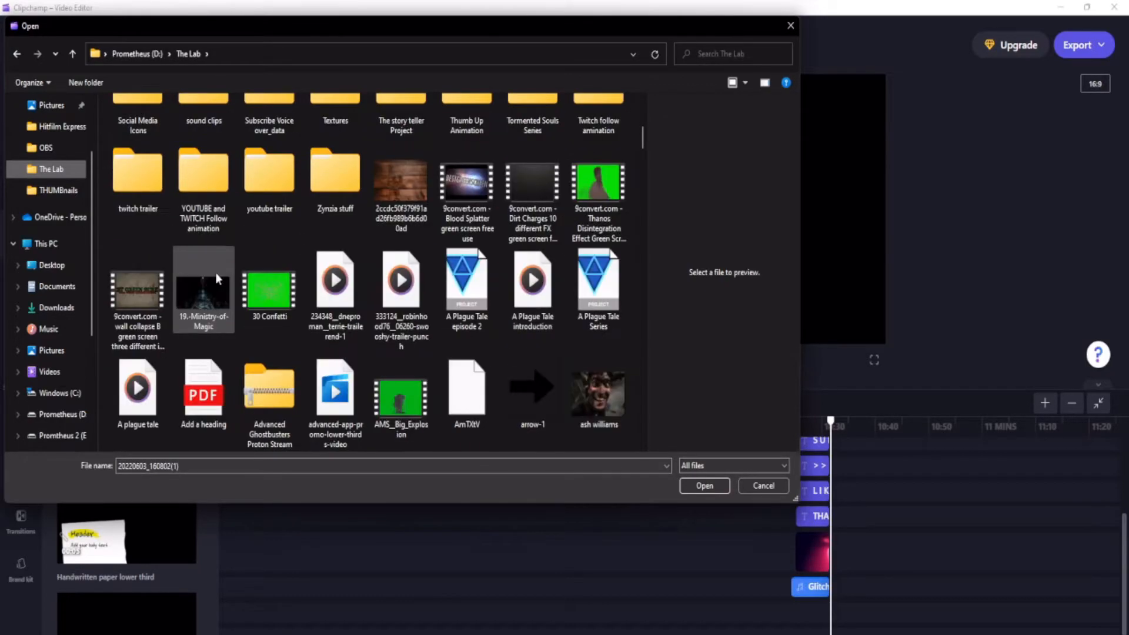
{"action": "scroll", "coordinate": [273, 259], "scroll_direction": "up", "scroll_amount": 5}
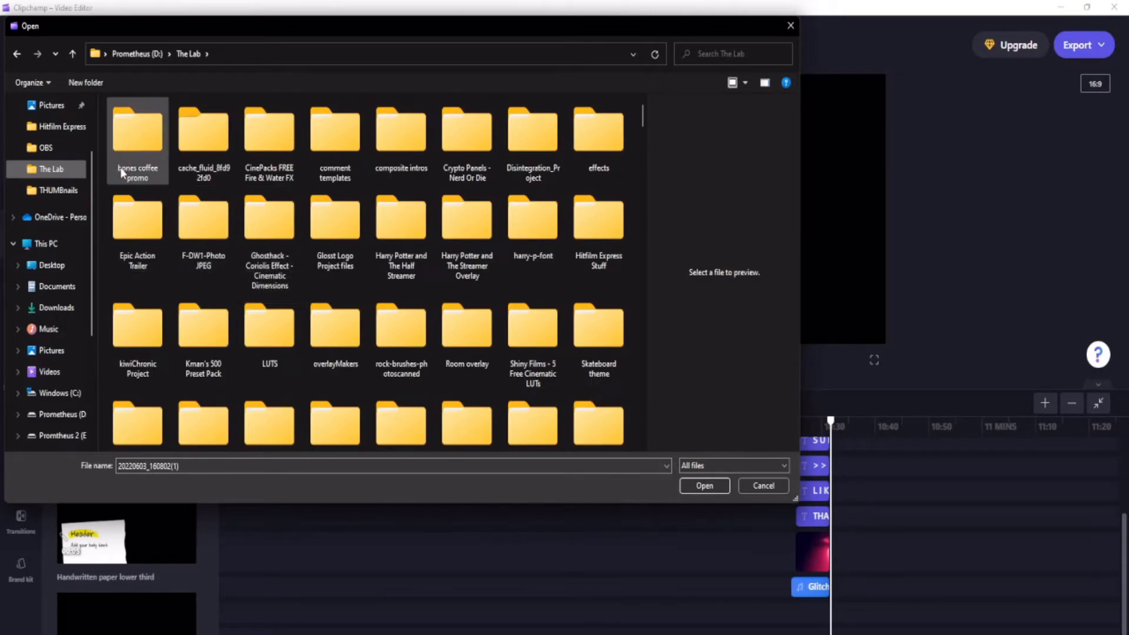
{"action": "scroll", "coordinate": [56, 162], "scroll_direction": "up", "scroll_amount": 3}
Step: Import the photo 20220603_160802(1) from the Desktop folder into the project media
{"action": "left_click", "coordinate": [56, 135]}
{"action": "left_click", "coordinate": [194, 144]}
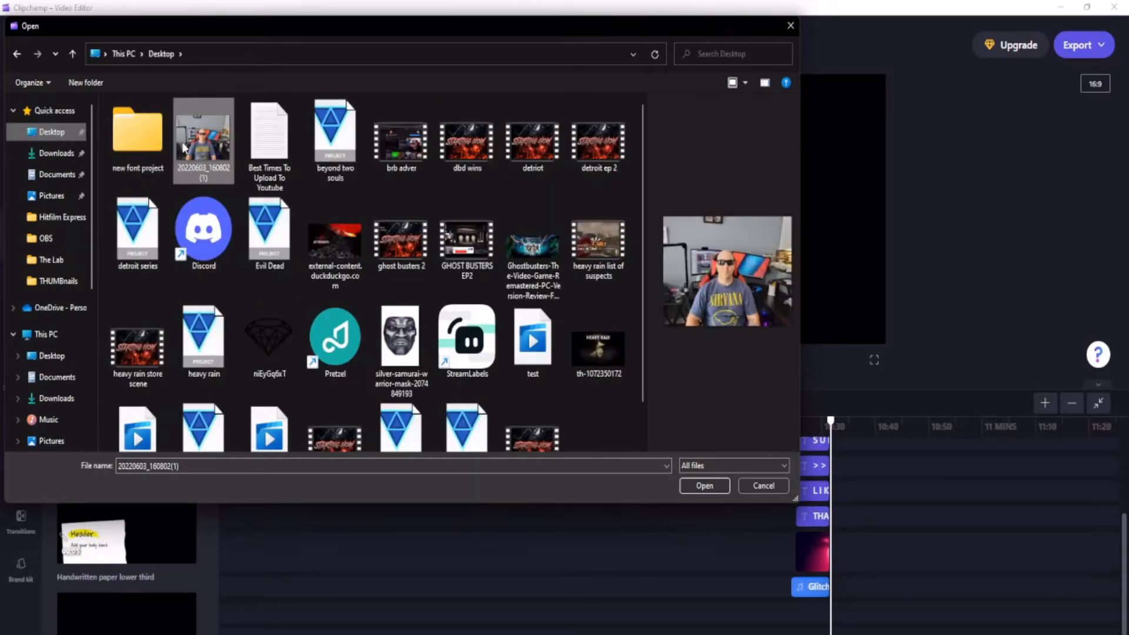
{"action": "left_click", "coordinate": [704, 489]}
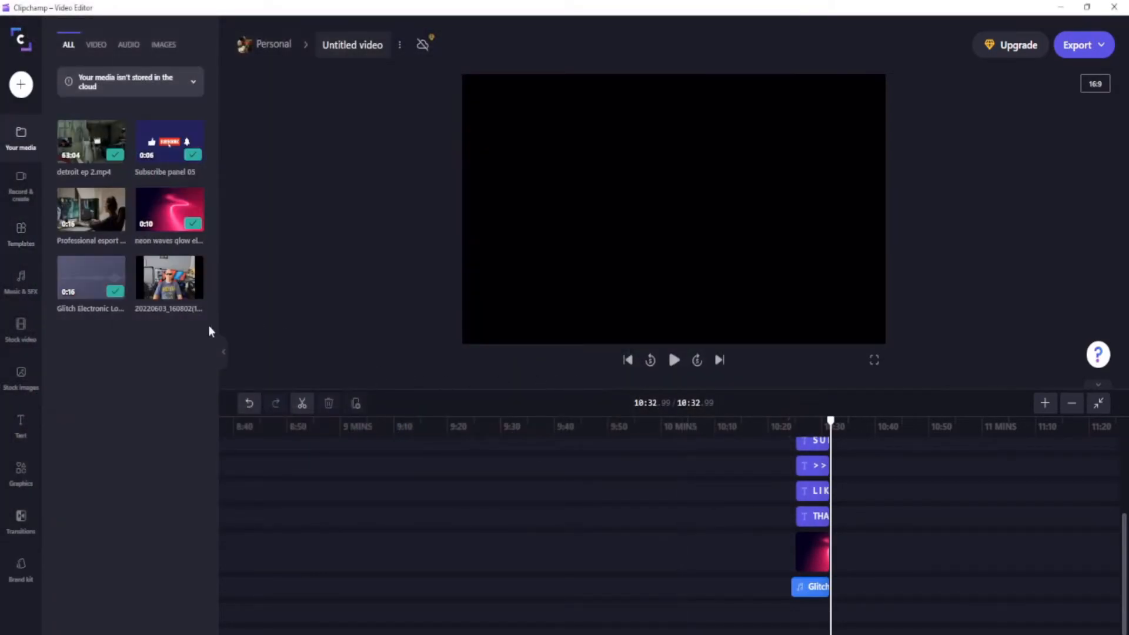
Step: Add the imported photo to the timeline at about 10:25 and trim it to the short gap before the THANKS FOR WATCHING title
{"action": "mouse_move", "coordinate": [192, 300]}
{"action": "left_click_drag", "start_coordinate": [180, 285], "coordinate": [780, 608]}
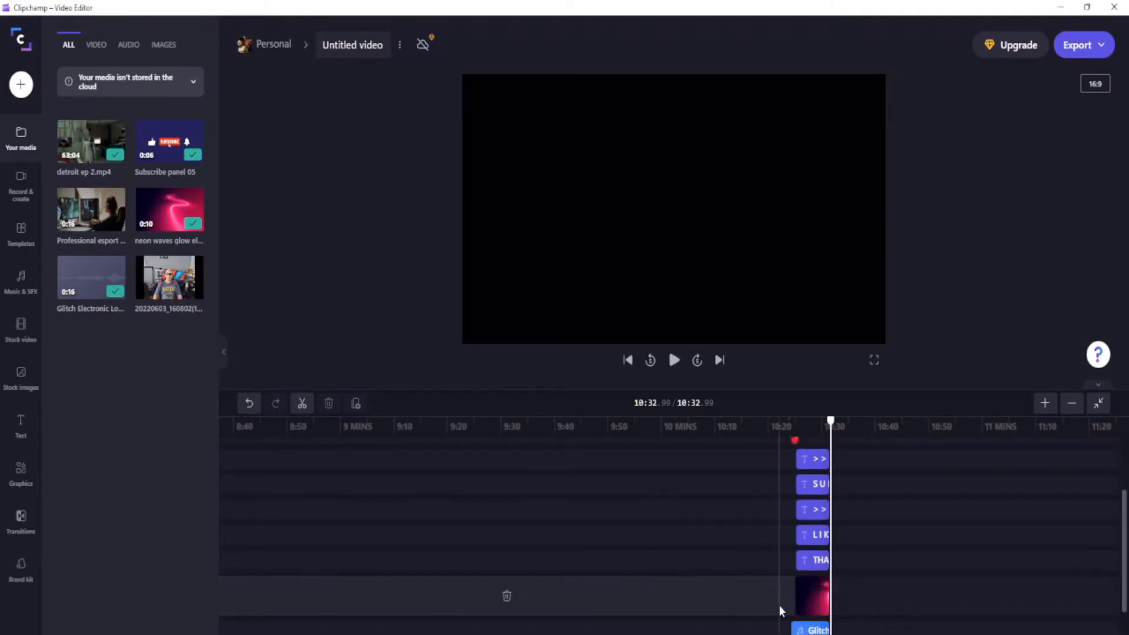
{"action": "scroll", "coordinate": [650, 527], "scroll_direction": "down", "scroll_amount": 1}
{"action": "scroll", "coordinate": [649, 521], "scroll_direction": "down", "scroll_amount": 2}
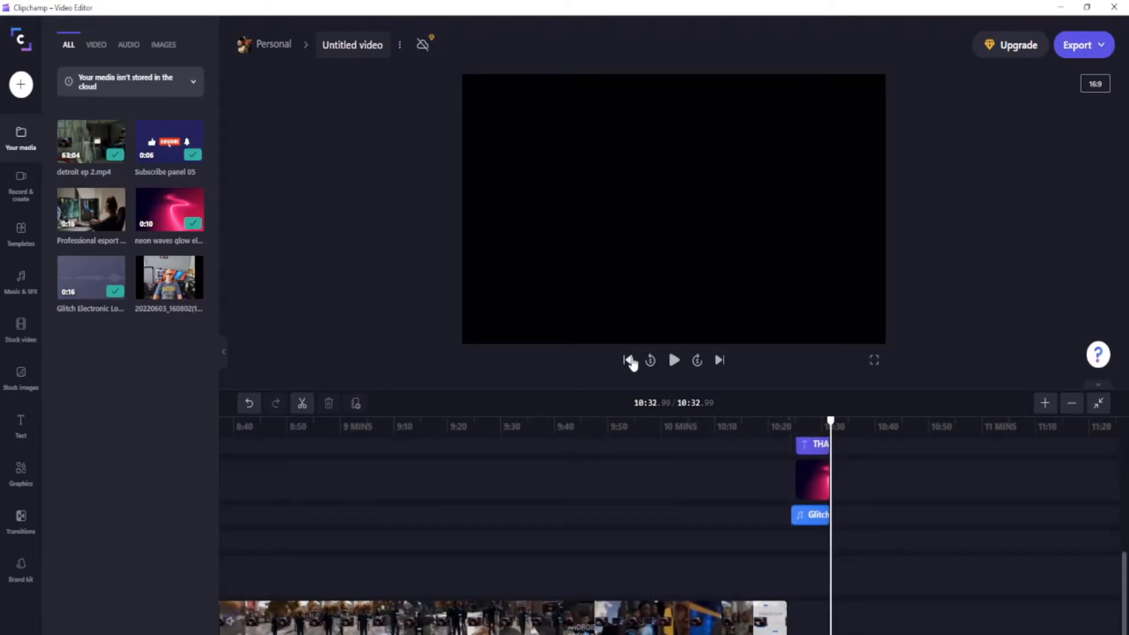
{"action": "left_click_drag", "start_coordinate": [831, 421], "coordinate": [789, 421]}
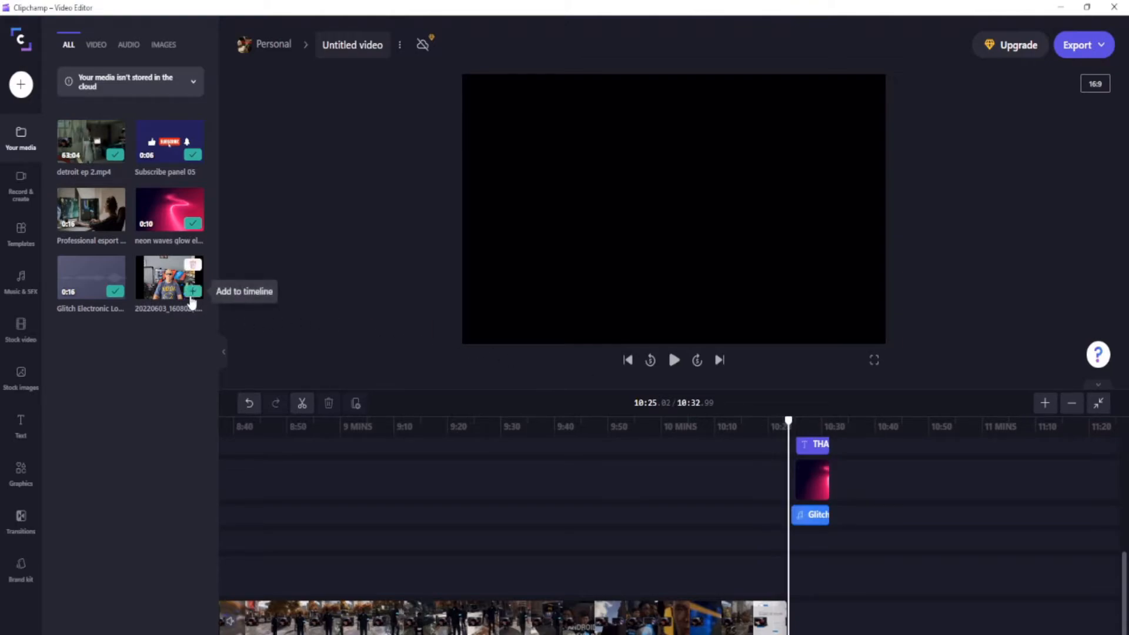
{"action": "left_click", "coordinate": [193, 292]}
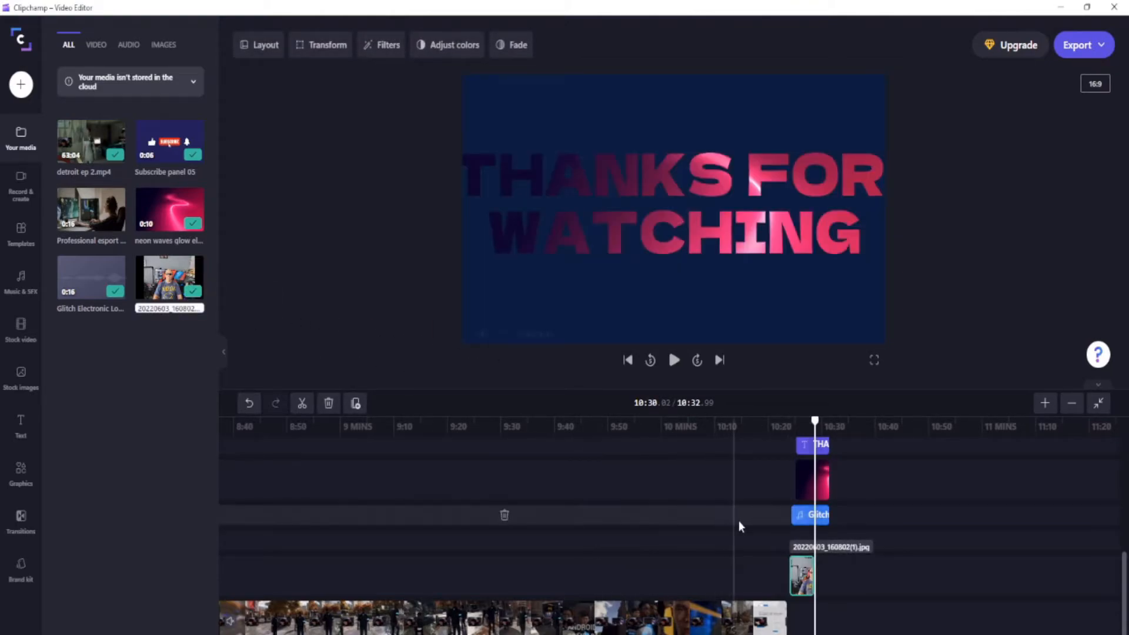
{"action": "left_click_drag", "start_coordinate": [812, 572], "coordinate": [793, 571]}
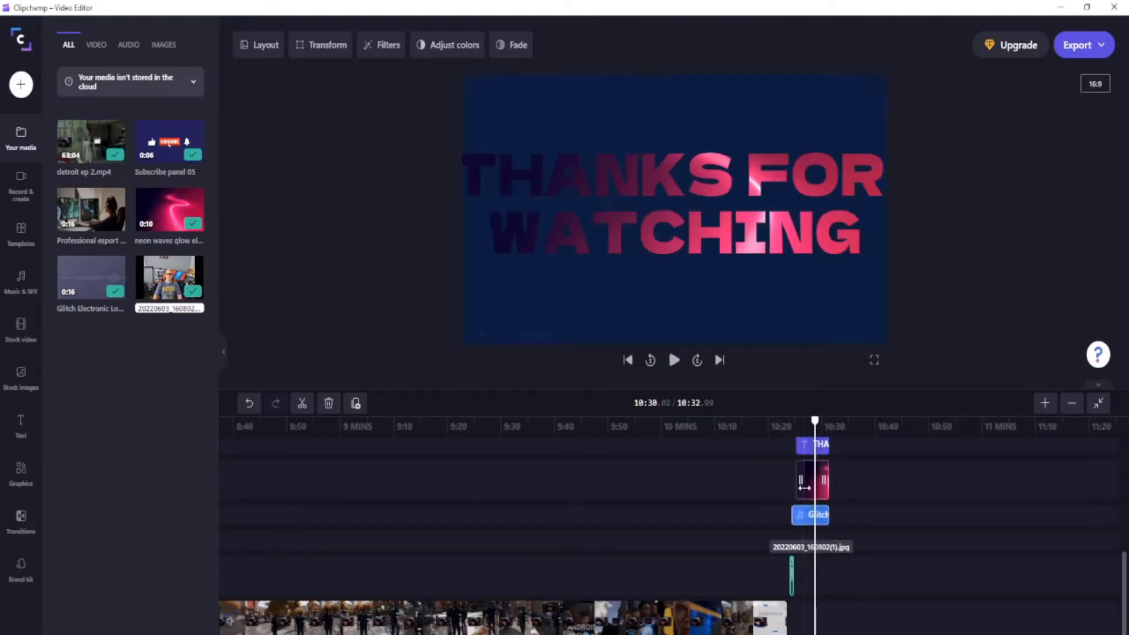
Step: Scrub and play back the passage from the end of the gameplay through the photo into the outro title
{"action": "left_click_drag", "start_coordinate": [815, 421], "coordinate": [785, 428]}
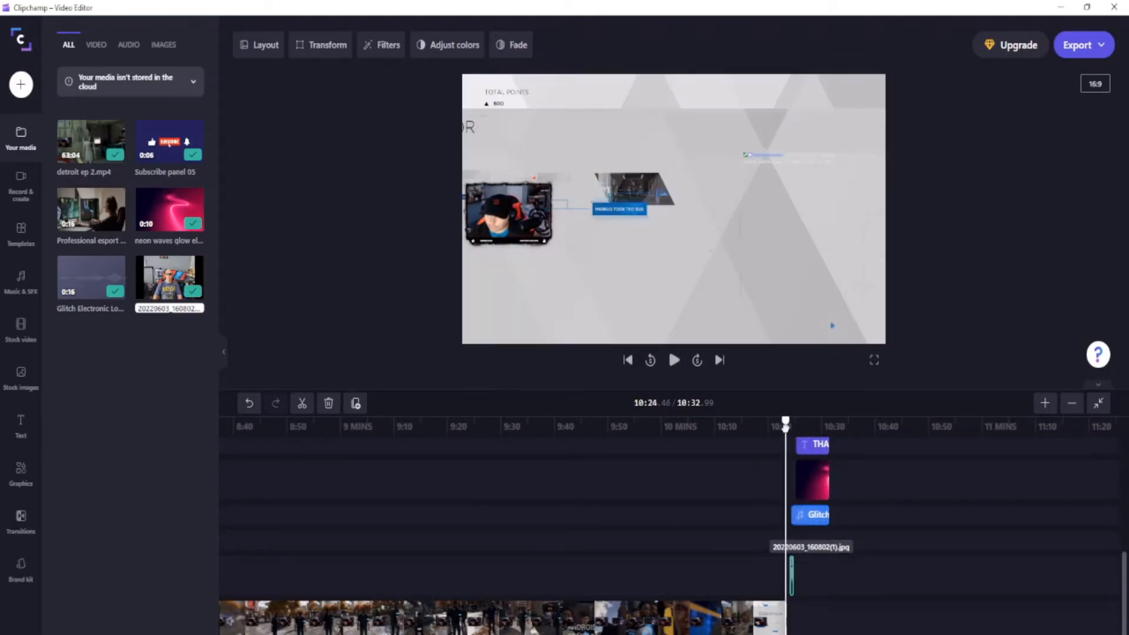
{"action": "left_click", "coordinate": [789, 574]}
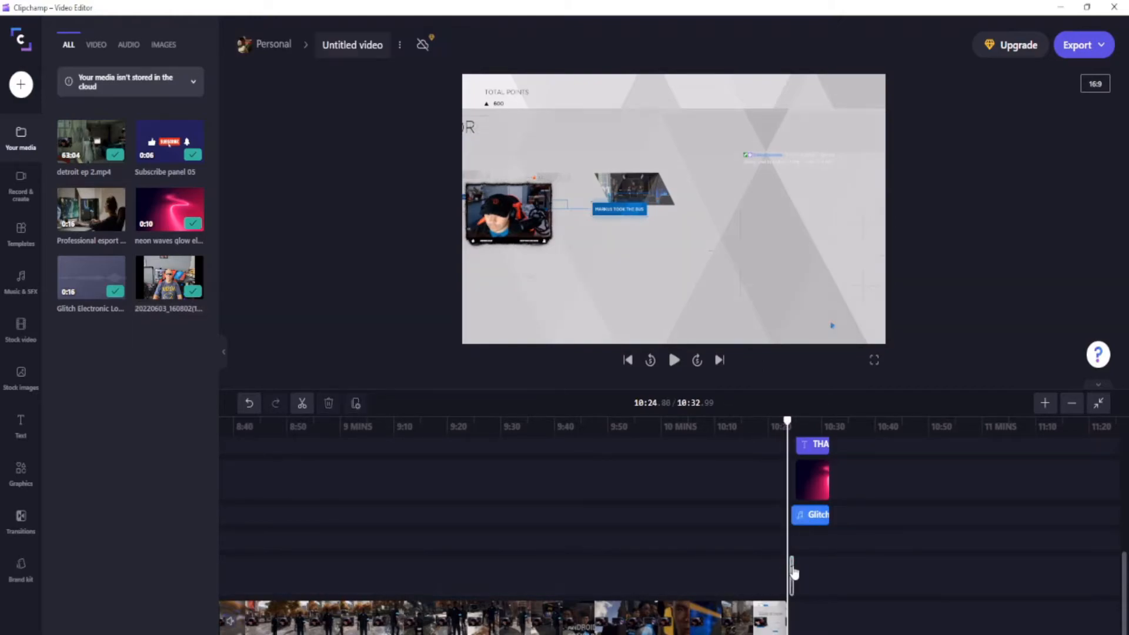
{"action": "mouse_move", "coordinate": [785, 424]}
{"action": "left_mouse_down"}
{"action": "mouse_move", "coordinate": [809, 424]}
{"action": "mouse_move", "coordinate": [791, 425]}
{"action": "left_mouse_up"}
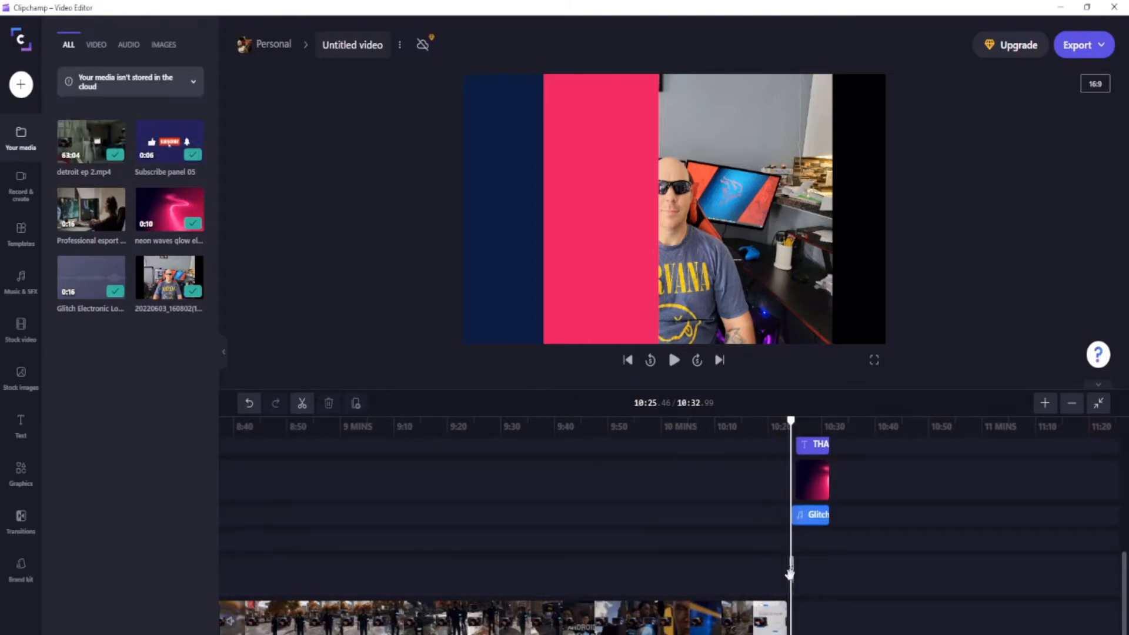
{"action": "left_click_drag", "start_coordinate": [791, 574], "coordinate": [783, 573]}
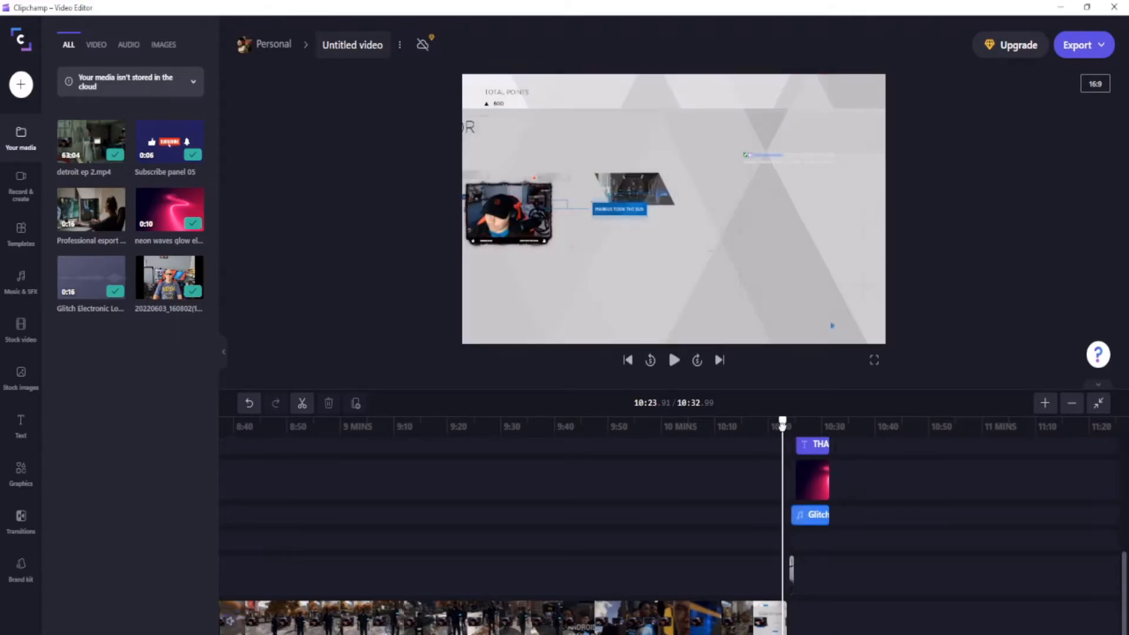
{"action": "left_click", "coordinate": [675, 360]}
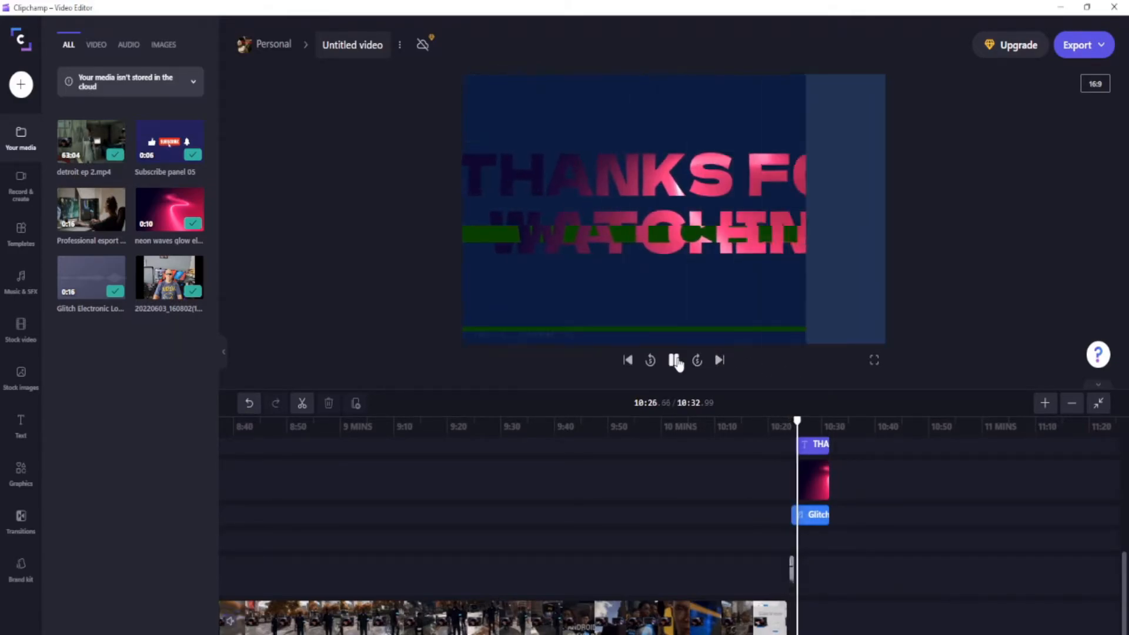
{"action": "left_click", "coordinate": [675, 359]}
{"action": "left_click_drag", "start_coordinate": [800, 421], "coordinate": [787, 423]}
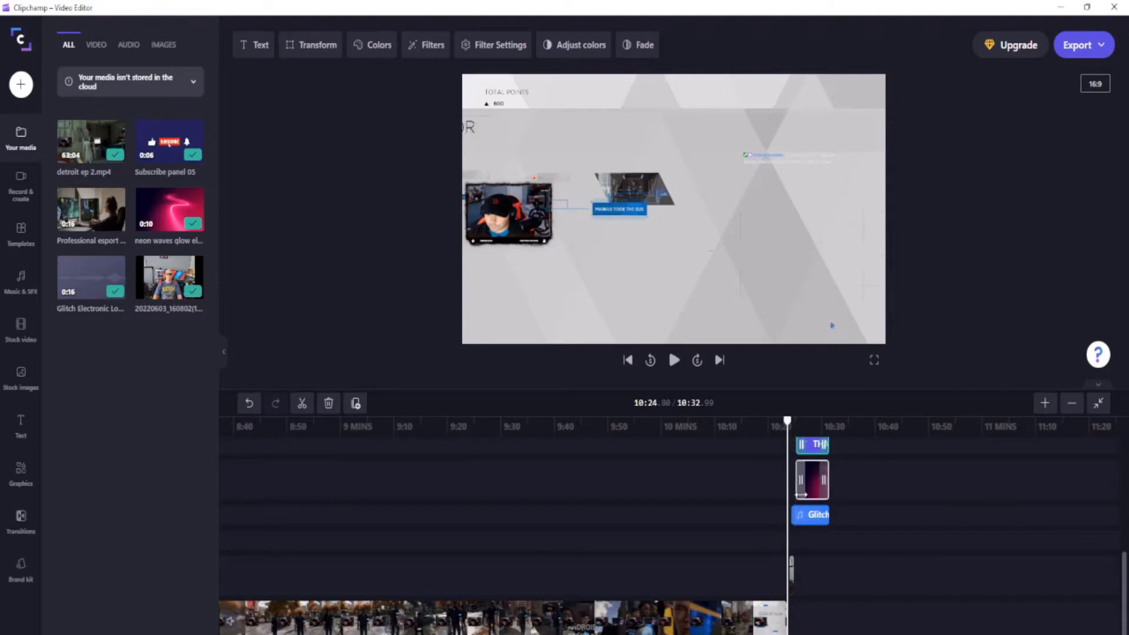
Step: Move the photo clip so that it starts exactly where the gameplay video ends
{"action": "scroll", "coordinate": [804, 500], "scroll_direction": "up", "scroll_amount": 1}
{"action": "scroll", "coordinate": [801, 497], "scroll_direction": "up", "scroll_amount": 1}
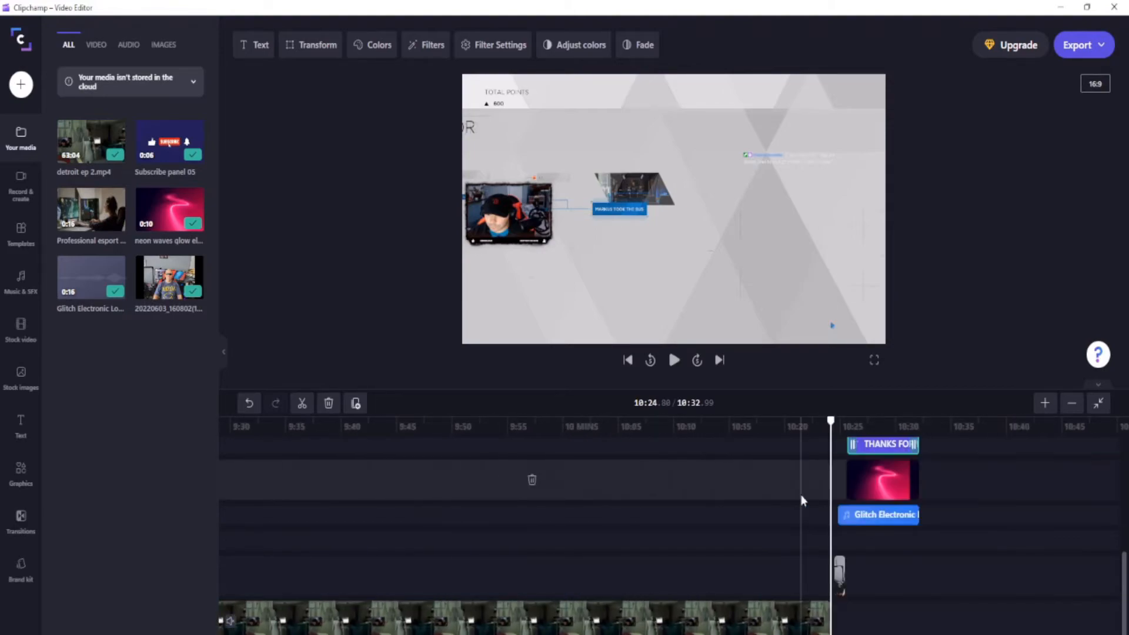
{"action": "scroll", "coordinate": [850, 574], "scroll_direction": "up", "scroll_amount": 1}
{"action": "scroll", "coordinate": [849, 576], "scroll_direction": "up", "scroll_amount": 1}
{"action": "left_click", "coordinate": [854, 575]}
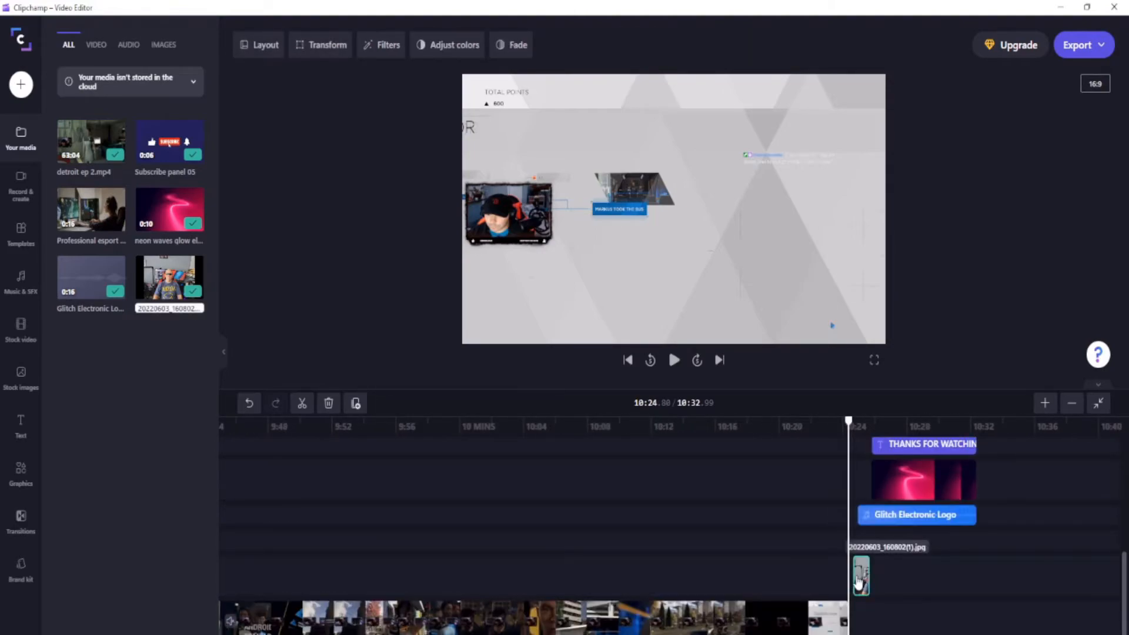
{"action": "left_click_drag", "start_coordinate": [854, 576], "coordinate": [858, 578]}
Step: Play back the repositioned photo from just before the end of the gameplay into the outro
{"action": "left_click_drag", "start_coordinate": [848, 422], "coordinate": [843, 422]}
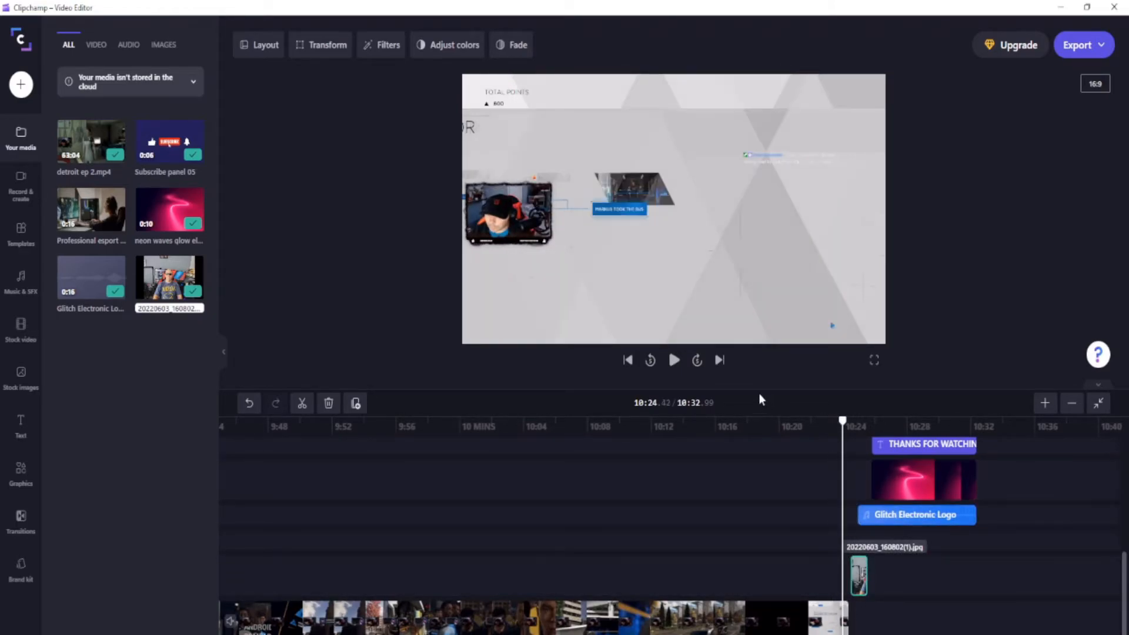
{"action": "left_click", "coordinate": [673, 361]}
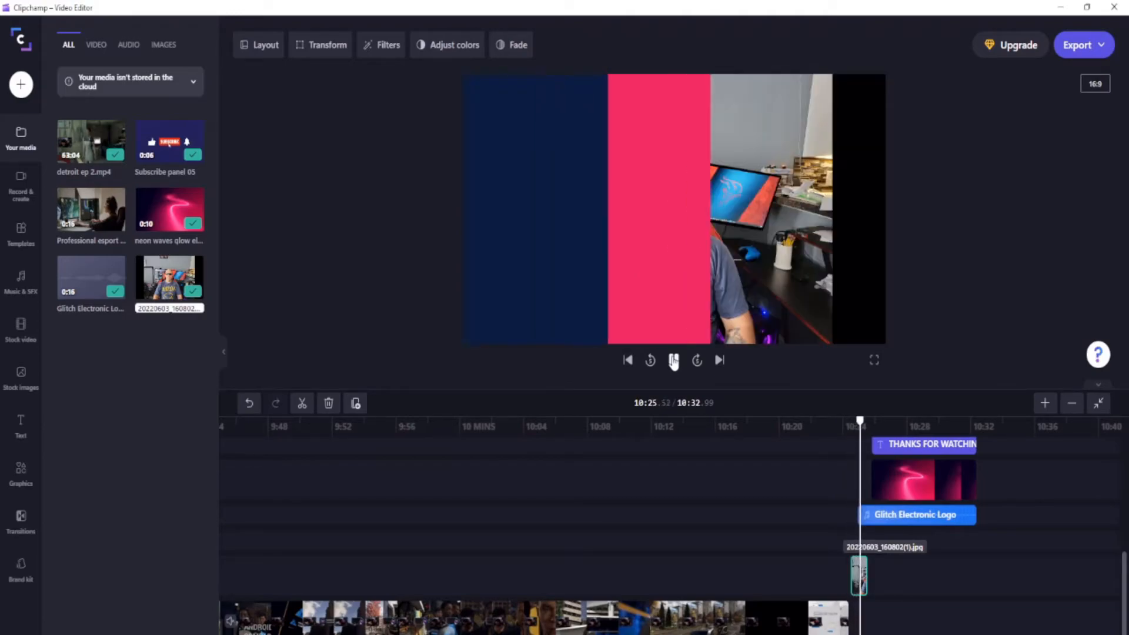
{"action": "left_click", "coordinate": [673, 361]}
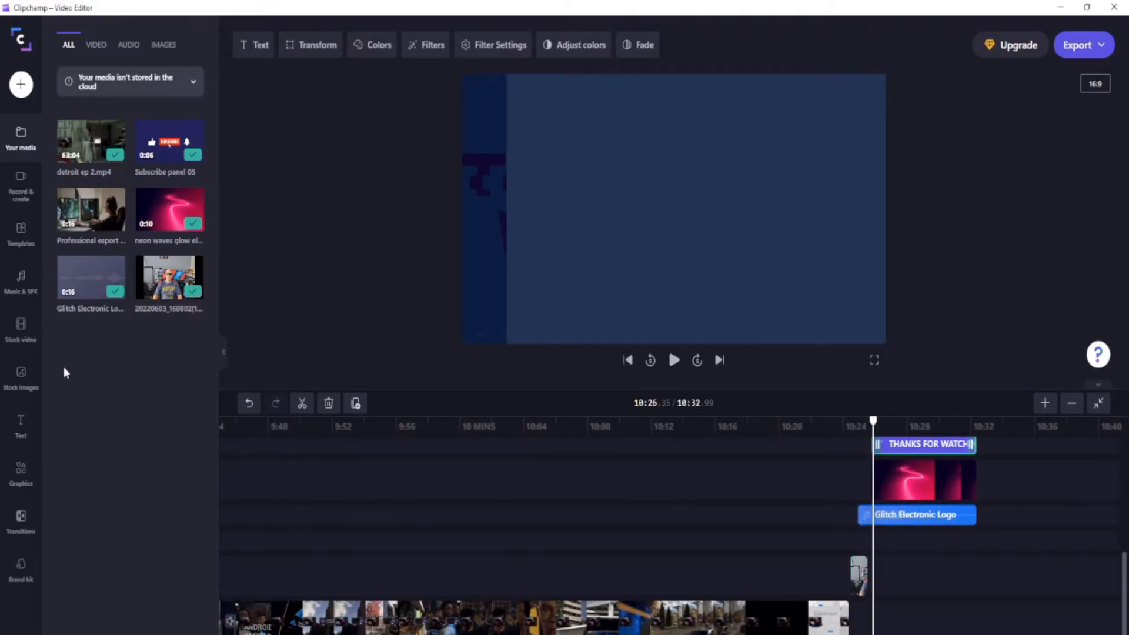
Step: Move the photo clip onto the gameplay track directly after the gameplay and add a Wipe up transition between the two clips
{"action": "left_click", "coordinate": [858, 576]}
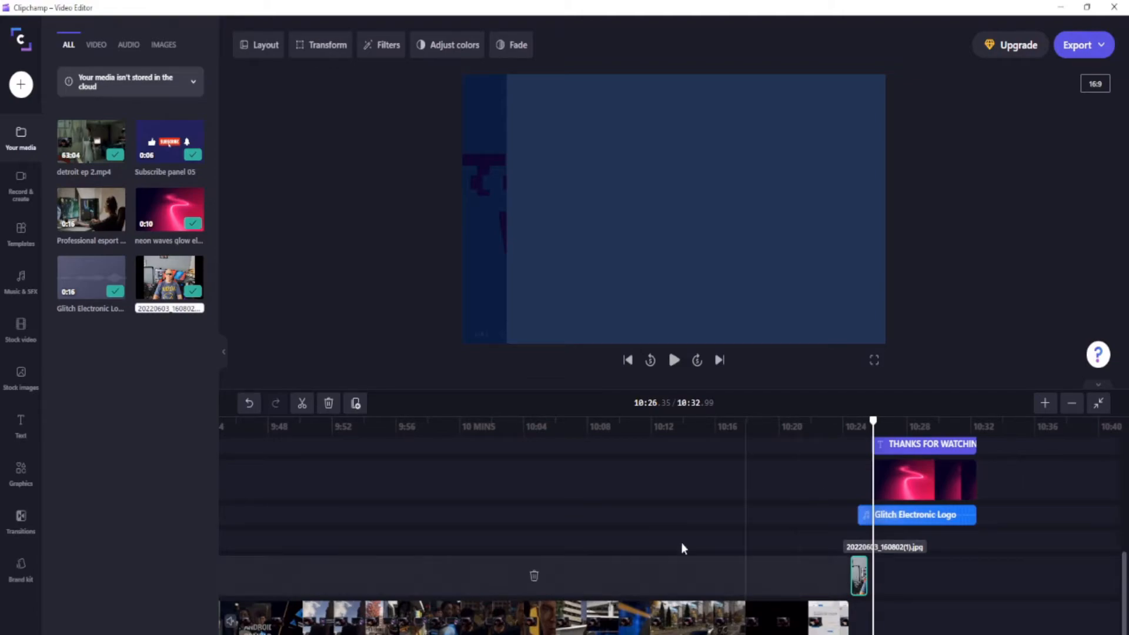
{"action": "left_click", "coordinate": [22, 517]}
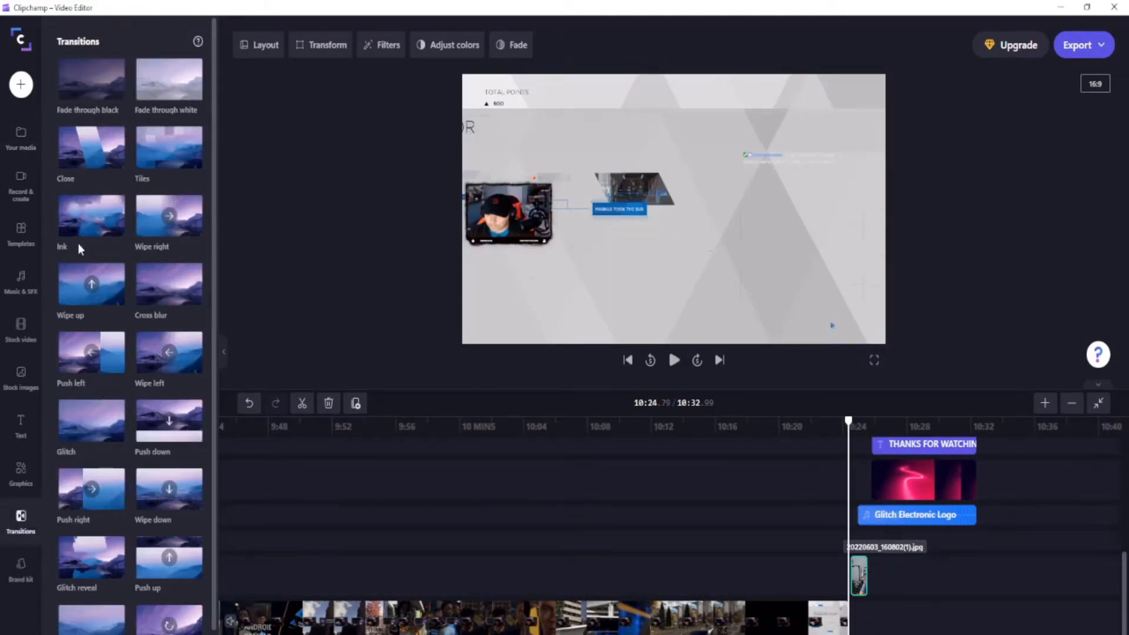
{"action": "left_click_drag", "start_coordinate": [88, 288], "coordinate": [857, 612]}
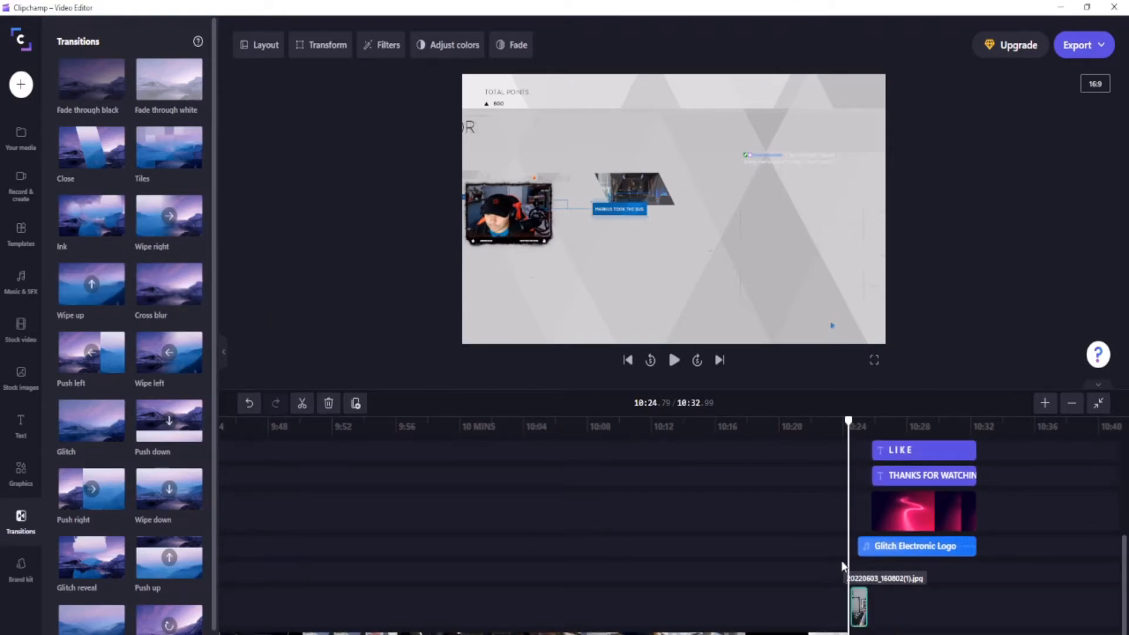
{"action": "left_click_drag", "start_coordinate": [849, 421], "coordinate": [840, 423]}
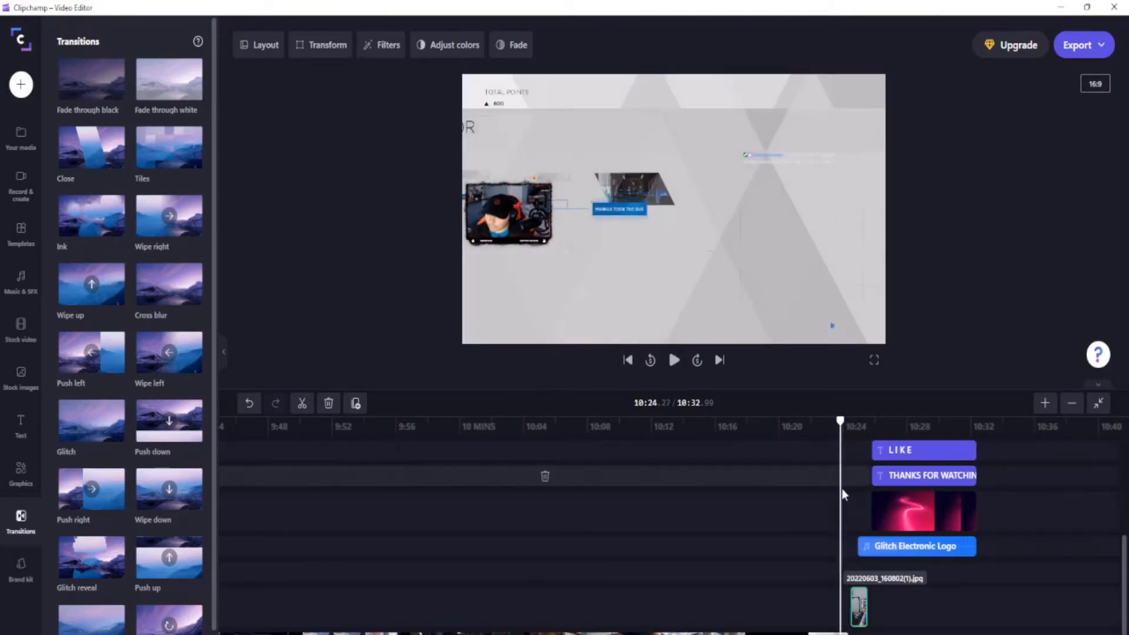
{"action": "left_click_drag", "start_coordinate": [860, 618], "coordinate": [854, 633]}
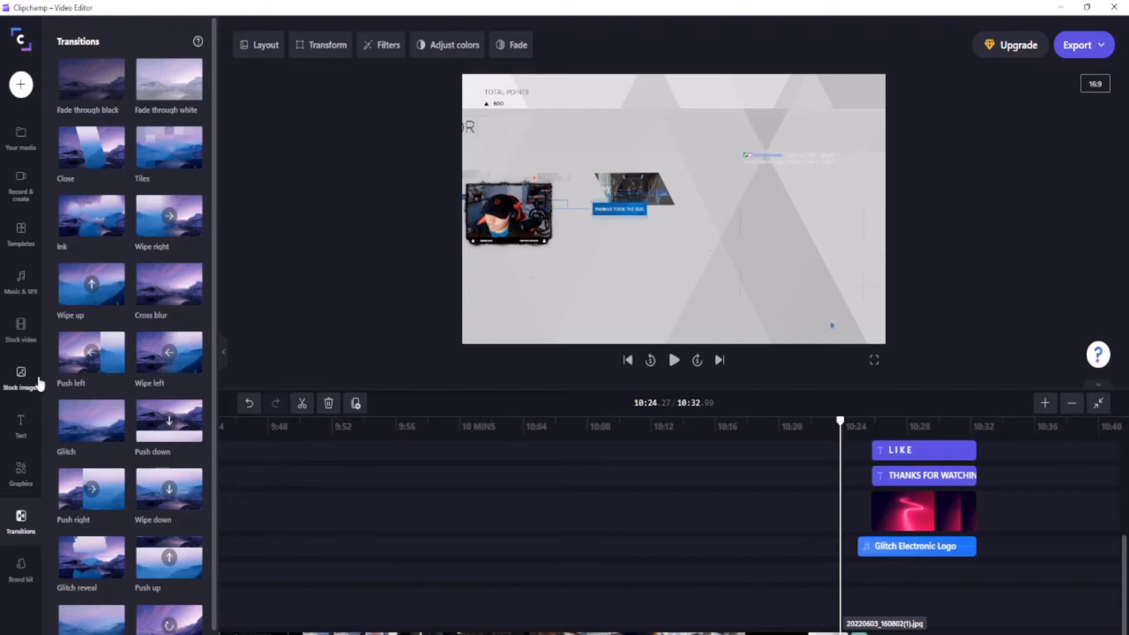
{"action": "mouse_move", "coordinate": [91, 286]}
{"action": "left_mouse_down"}
{"action": "mouse_move", "coordinate": [798, 618]}
{"action": "mouse_move", "coordinate": [851, 622]}
{"action": "left_mouse_up"}
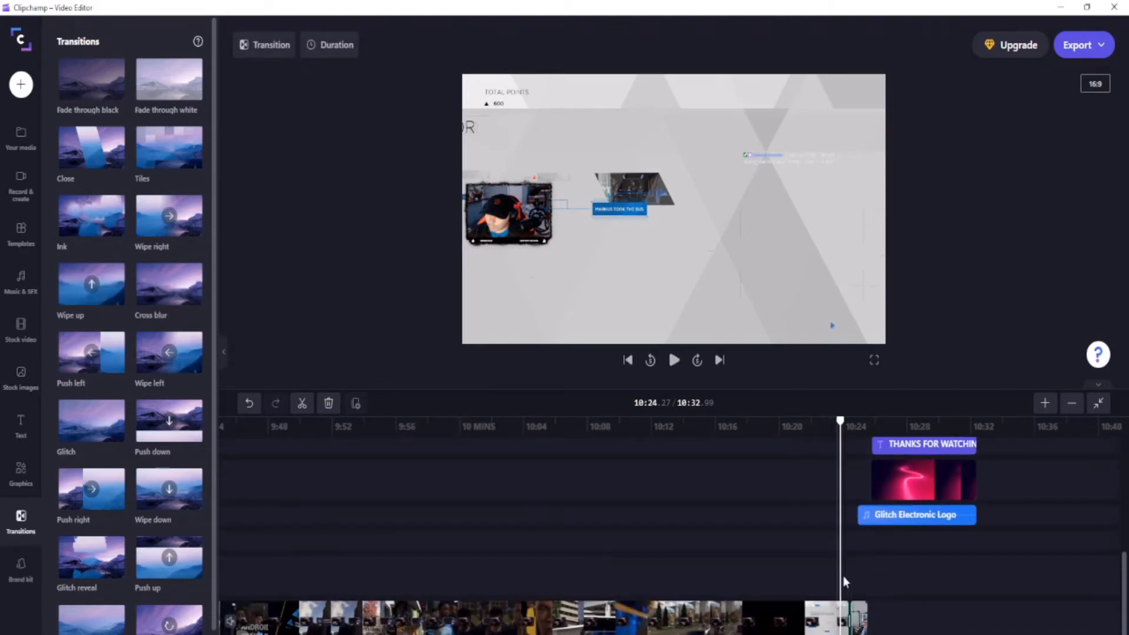
Step: Make the photo fill the whole frame and play back the passage from the end of the gameplay into the outro
{"action": "left_click", "coordinate": [858, 626]}
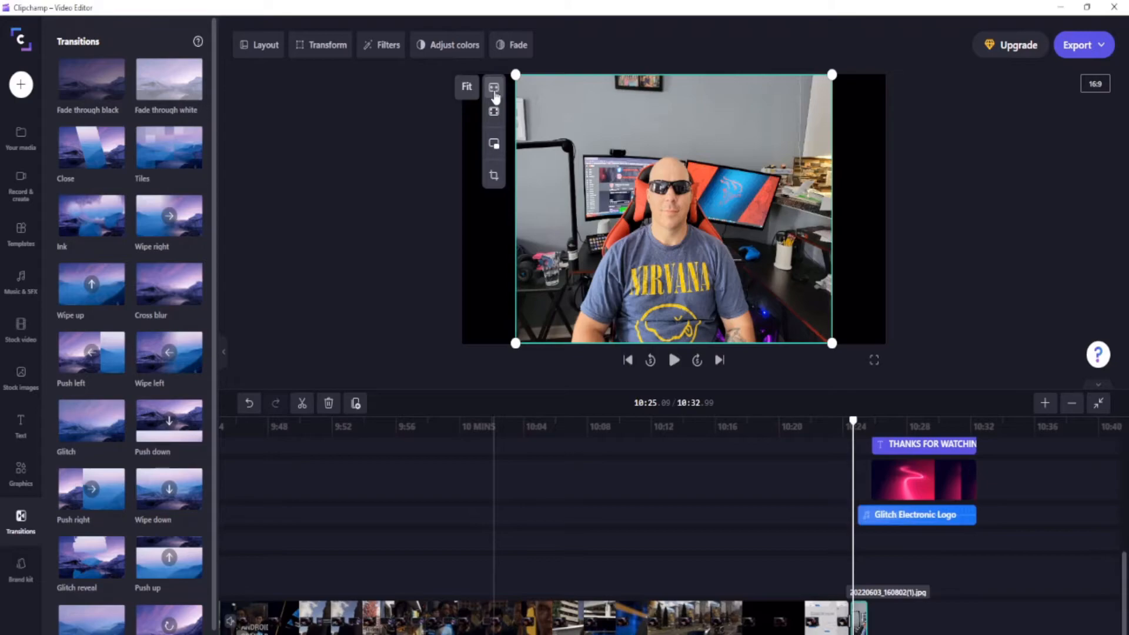
{"action": "left_click", "coordinate": [494, 112]}
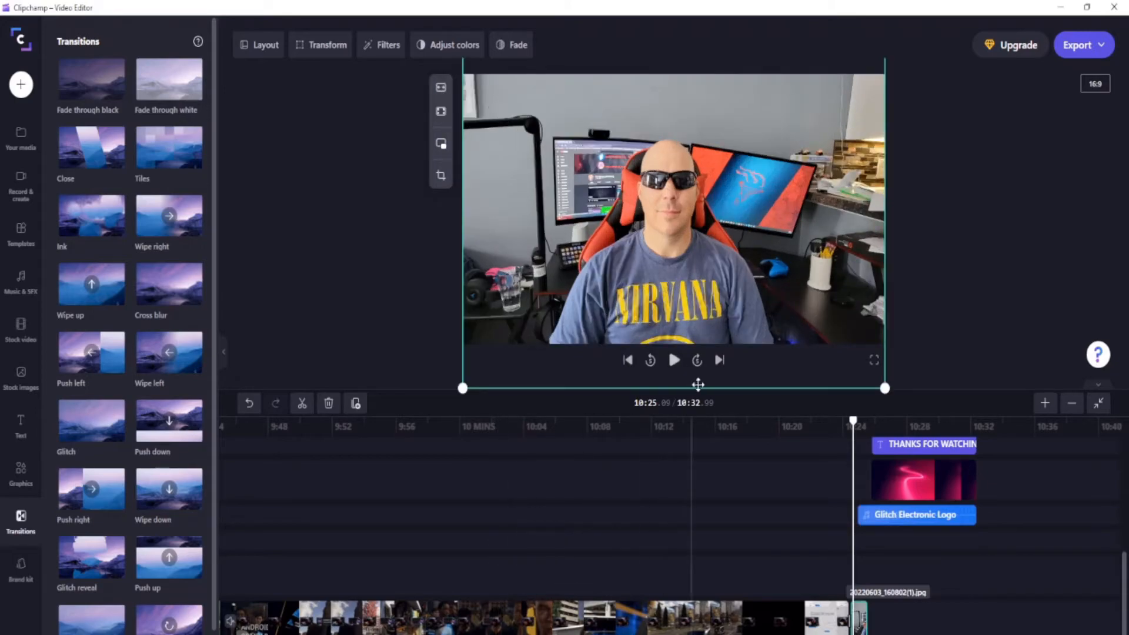
{"action": "left_click", "coordinate": [827, 424]}
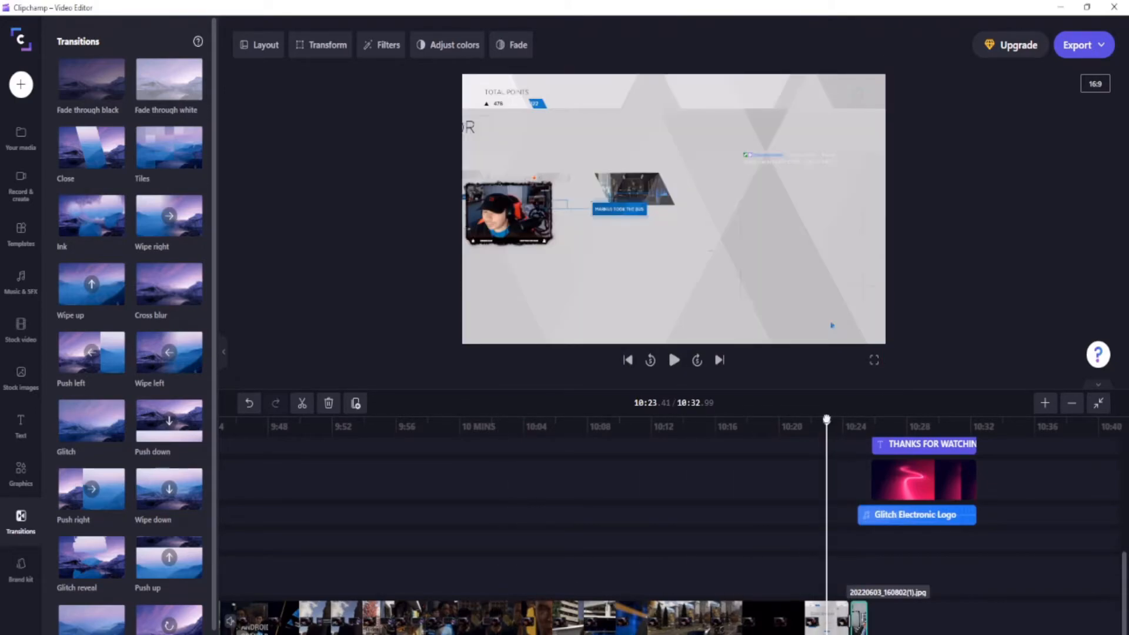
{"action": "left_click", "coordinate": [674, 360]}
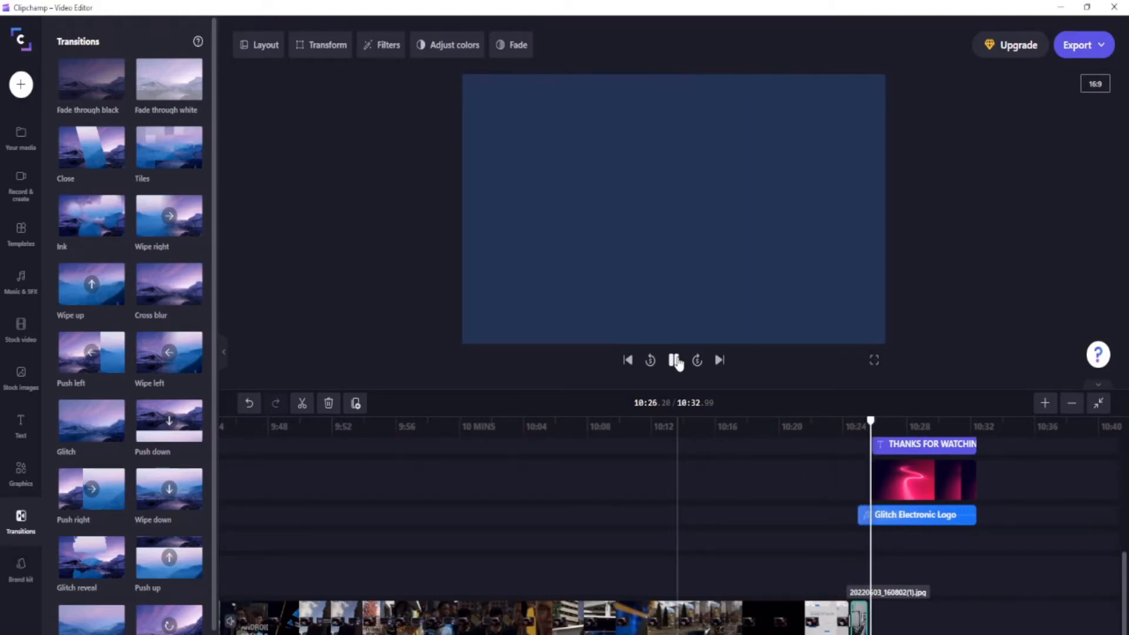
{"action": "left_click", "coordinate": [675, 360]}
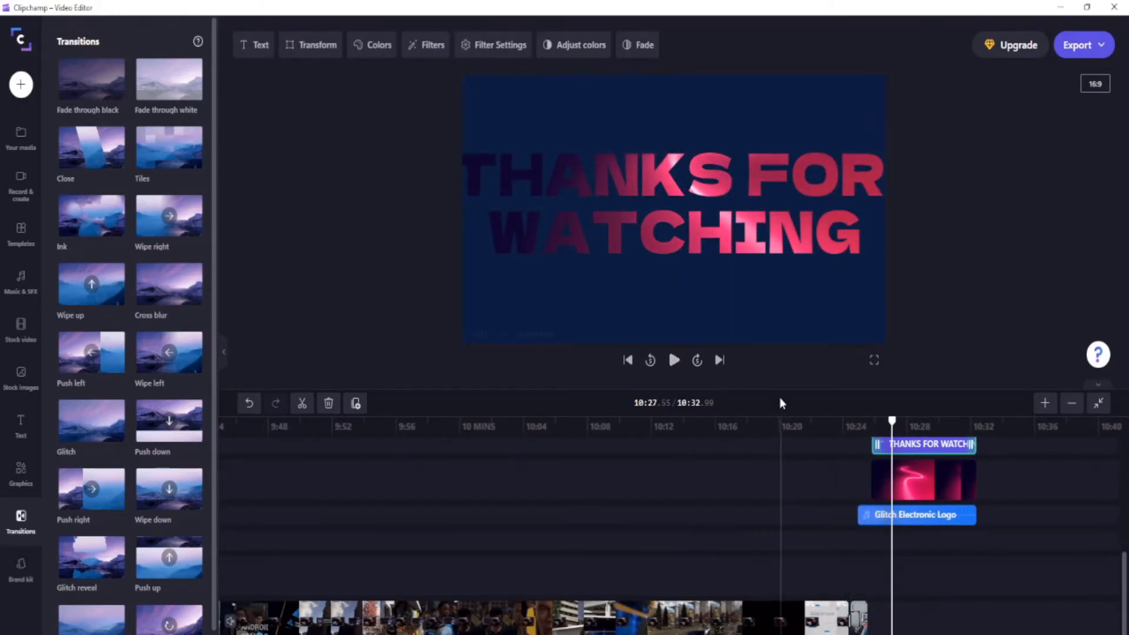
Step: Change the ">>" outro text on the track above SUBSCRIBE to "> > PROMETHEUS CRR GAMING"
{"action": "scroll", "coordinate": [856, 462], "scroll_direction": "up", "scroll_amount": 5}
{"action": "left_click", "coordinate": [903, 553]}
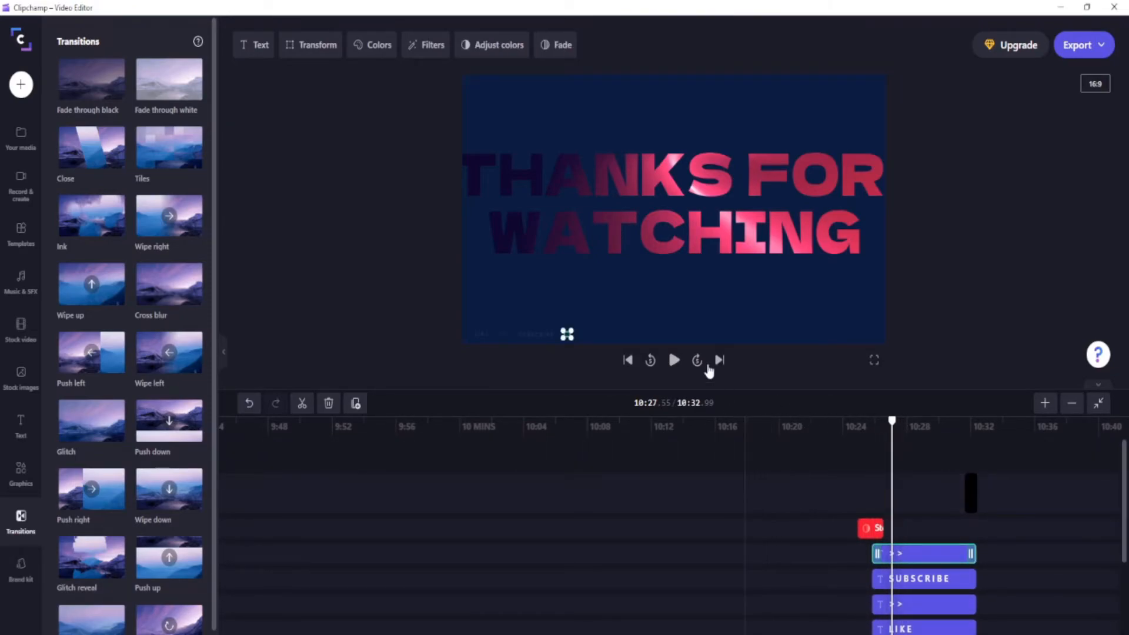
{"action": "left_click", "coordinate": [262, 52]}
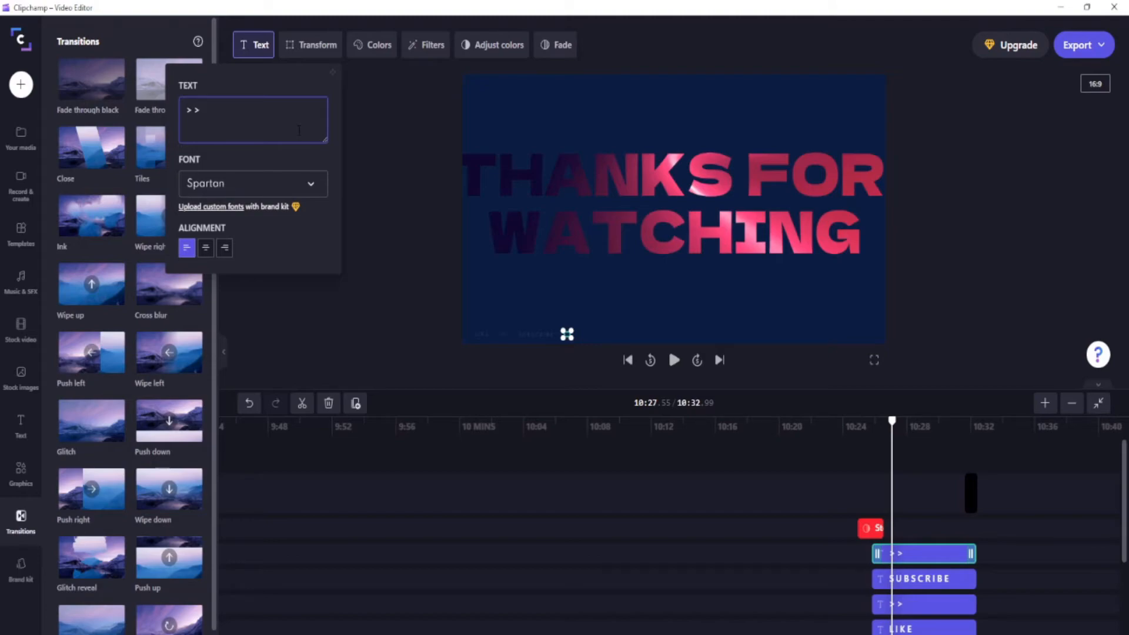
{"action": "type", "text": "PROMETH"}
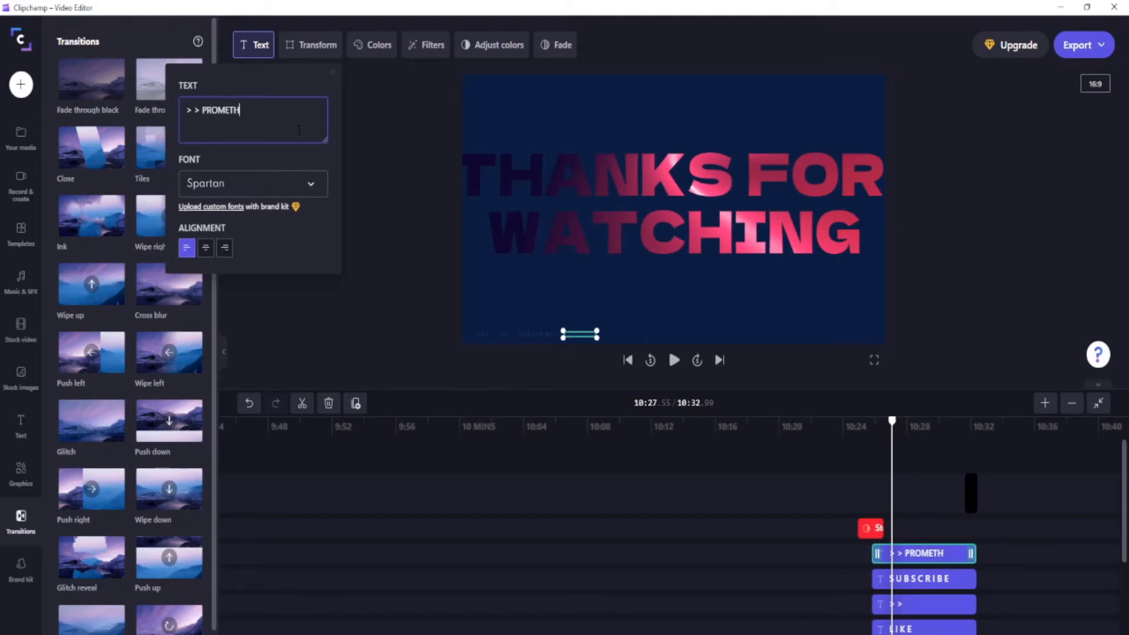
{"action": "type", "text": "EUS CRR GAMING"}
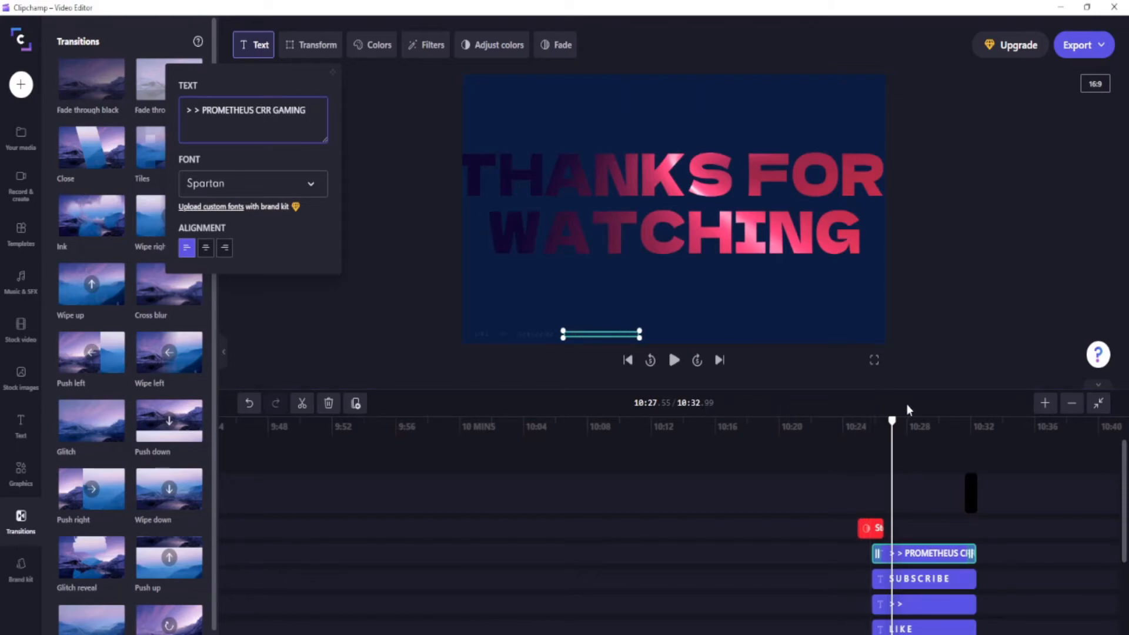
Step: Adjust the colors of the THANKS FOR WATCHING title by raising its saturation and slightly warming its temperature
{"action": "mouse_move", "coordinate": [894, 418]}
{"action": "left_mouse_down"}
{"action": "mouse_move", "coordinate": [860, 420]}
{"action": "mouse_move", "coordinate": [882, 421]}
{"action": "left_mouse_up"}
{"action": "left_click", "coordinate": [897, 580]}
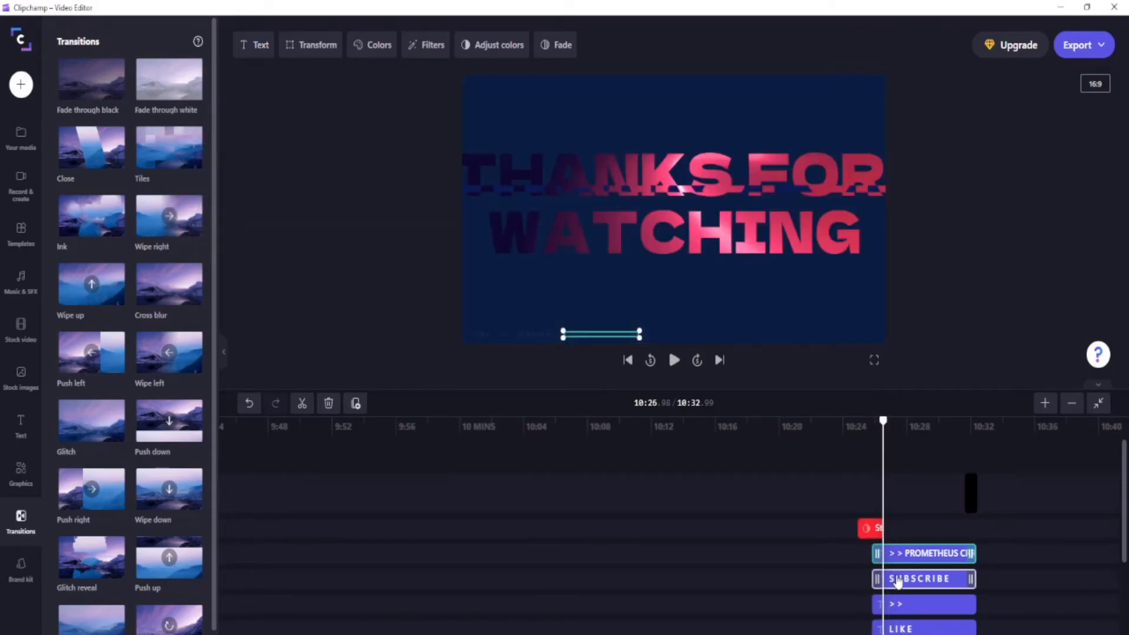
{"action": "scroll", "coordinate": [900, 587], "scroll_direction": "down", "scroll_amount": 2}
{"action": "left_click", "coordinate": [900, 582]}
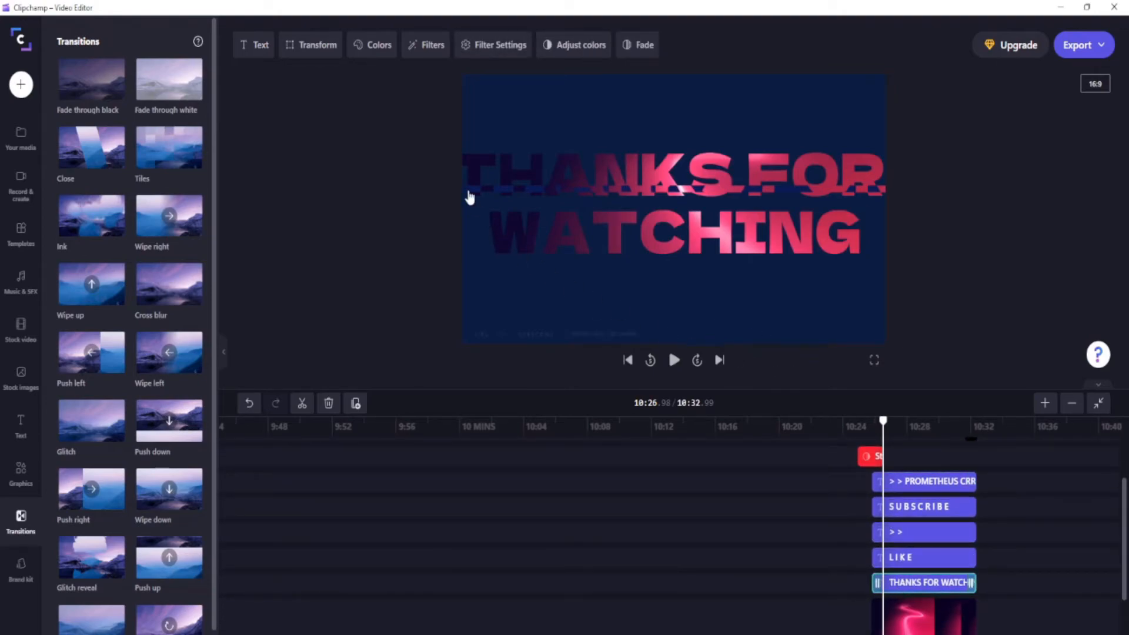
{"action": "left_click", "coordinate": [560, 49]}
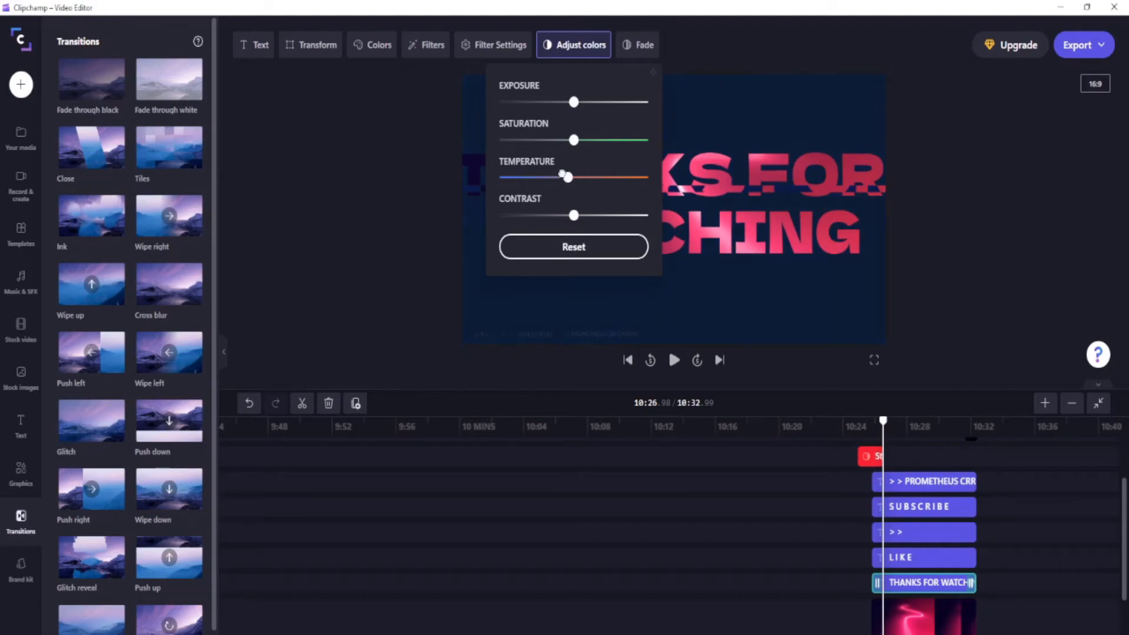
{"action": "left_click_drag", "start_coordinate": [527, 175], "coordinate": [641, 141]}
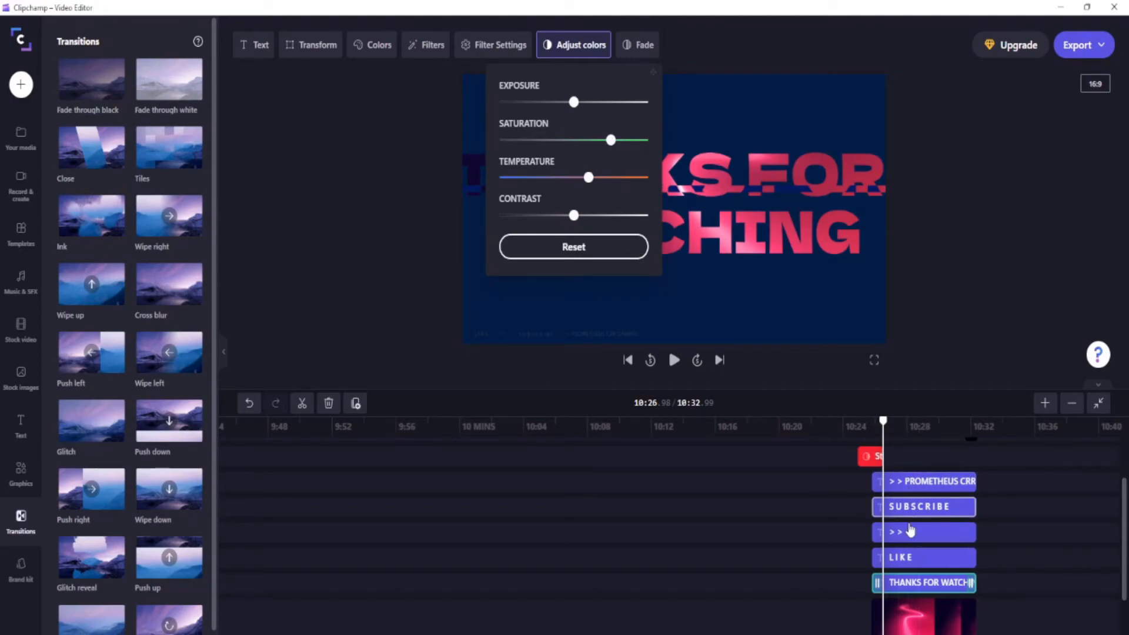
Step: Shift the color temperature of the neon waves clip strongly toward warm so the title lettering turns orange-red
{"action": "left_click", "coordinate": [918, 624]}
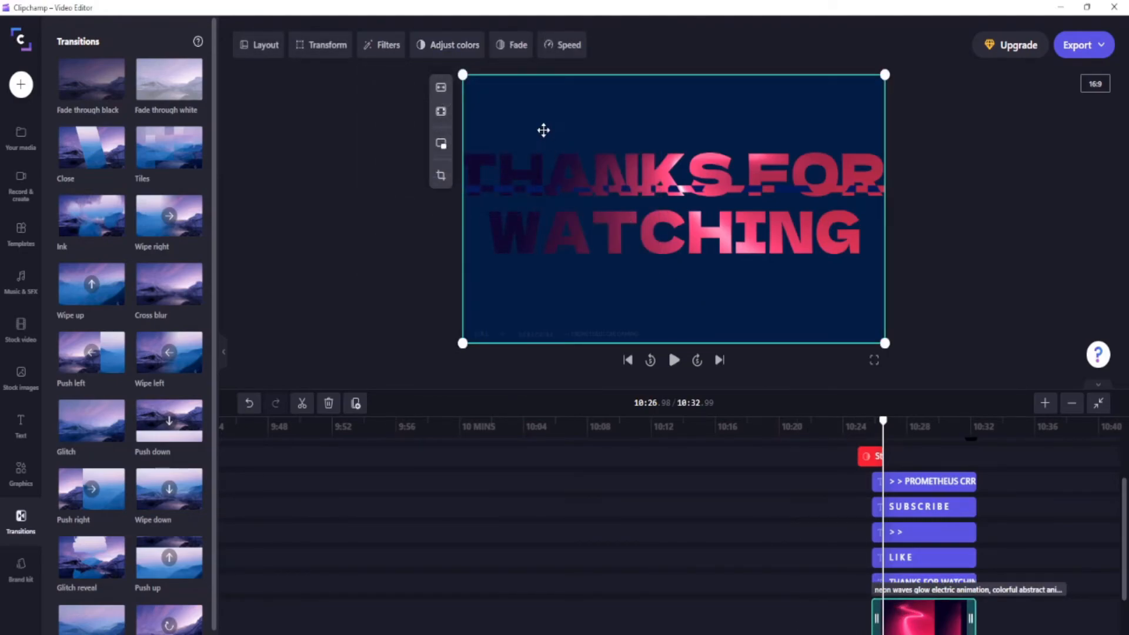
{"action": "left_click", "coordinate": [464, 47]}
{"action": "left_click_drag", "start_coordinate": [444, 179], "coordinate": [485, 184]}
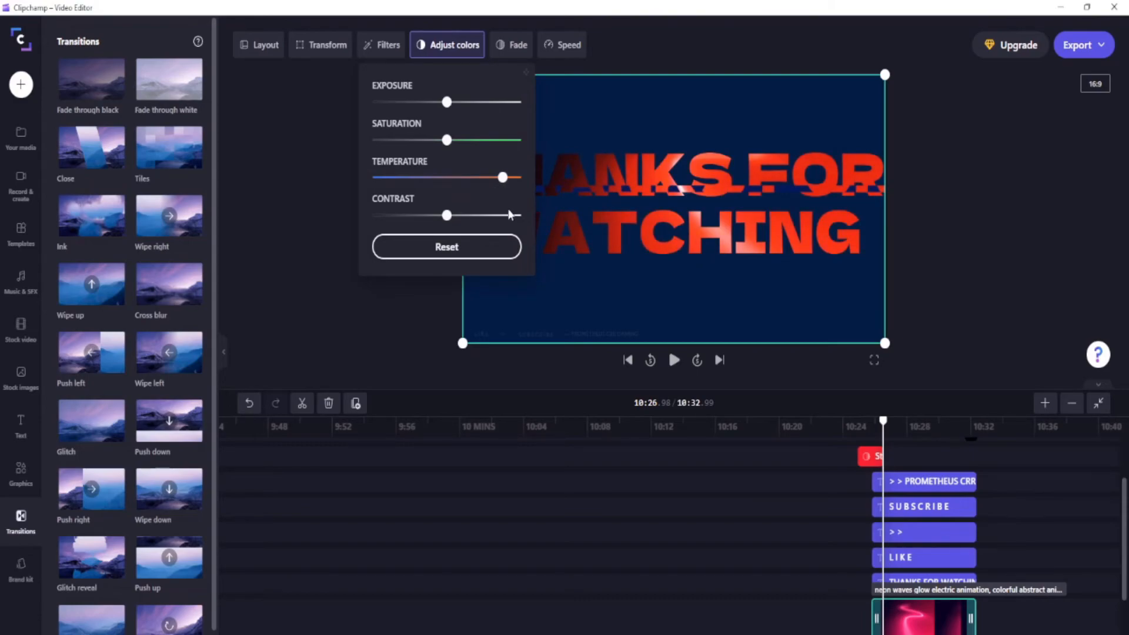
{"action": "left_click", "coordinate": [334, 279]}
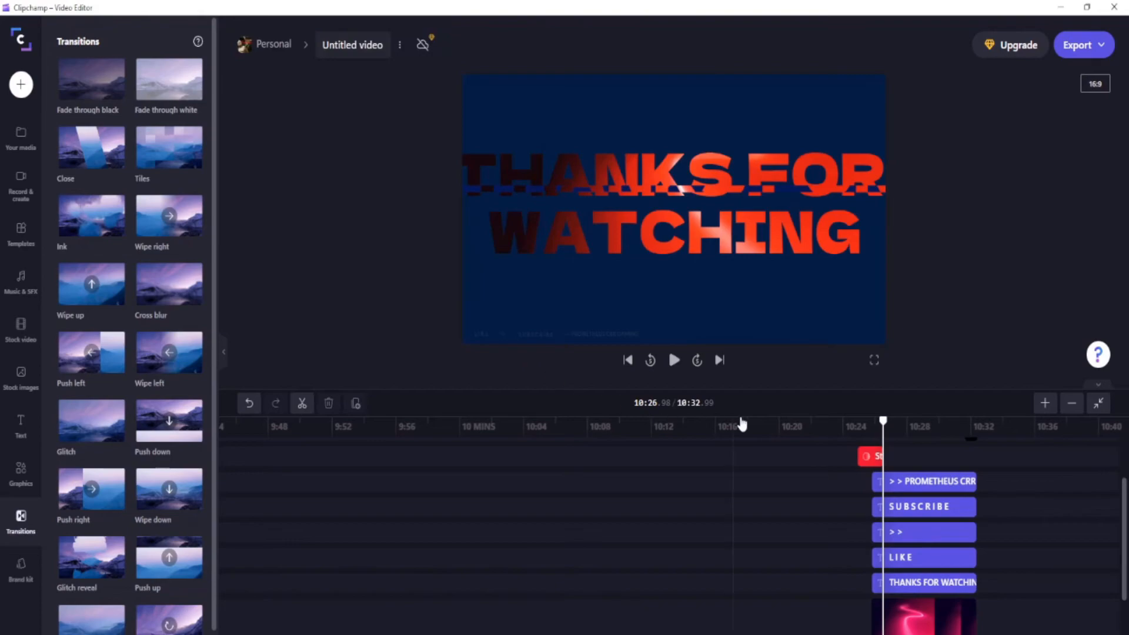
Step: Adjust the colors of the short red clip at the start of the outro: higher saturation, slightly lower exposure and warmer temperature
{"action": "mouse_move", "coordinate": [881, 419]}
{"action": "left_mouse_down"}
{"action": "mouse_move", "coordinate": [854, 420]}
{"action": "mouse_move", "coordinate": [893, 420]}
{"action": "mouse_move", "coordinate": [876, 420]}
{"action": "left_mouse_up"}
{"action": "scroll", "coordinate": [873, 464], "scroll_direction": "up", "scroll_amount": 2}
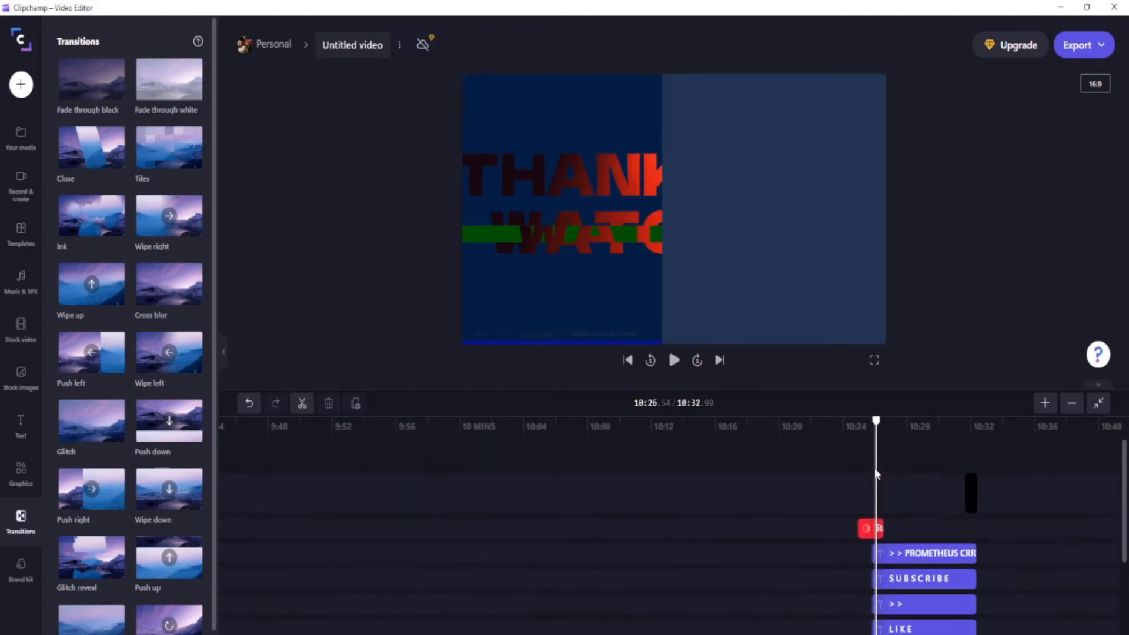
{"action": "left_click", "coordinate": [866, 528]}
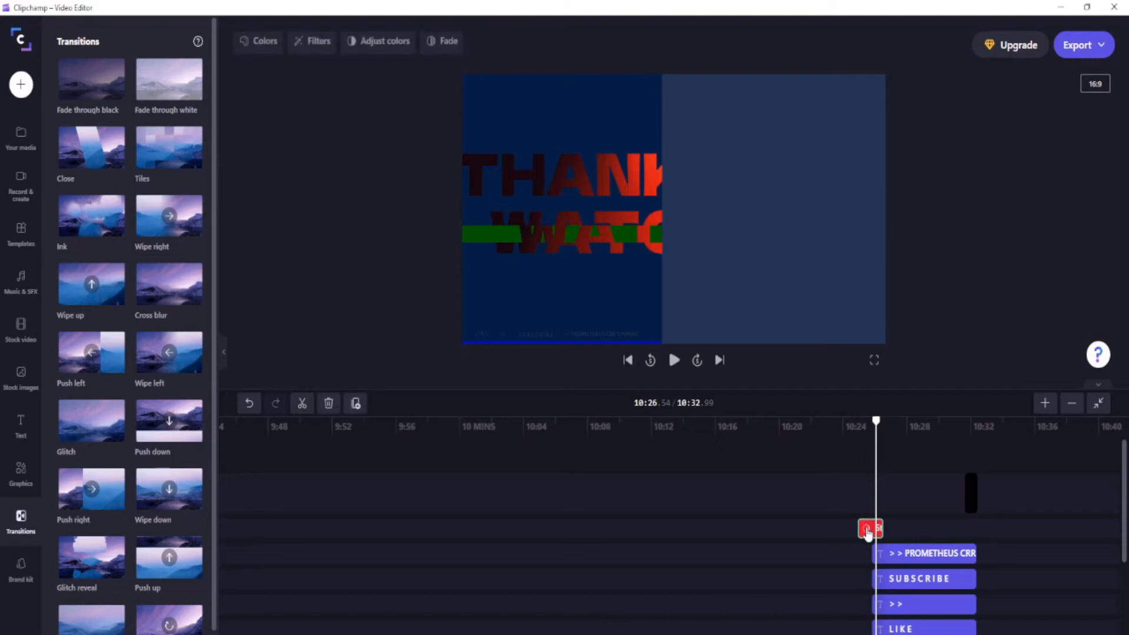
{"action": "left_click_drag", "start_coordinate": [876, 420], "coordinate": [860, 422]}
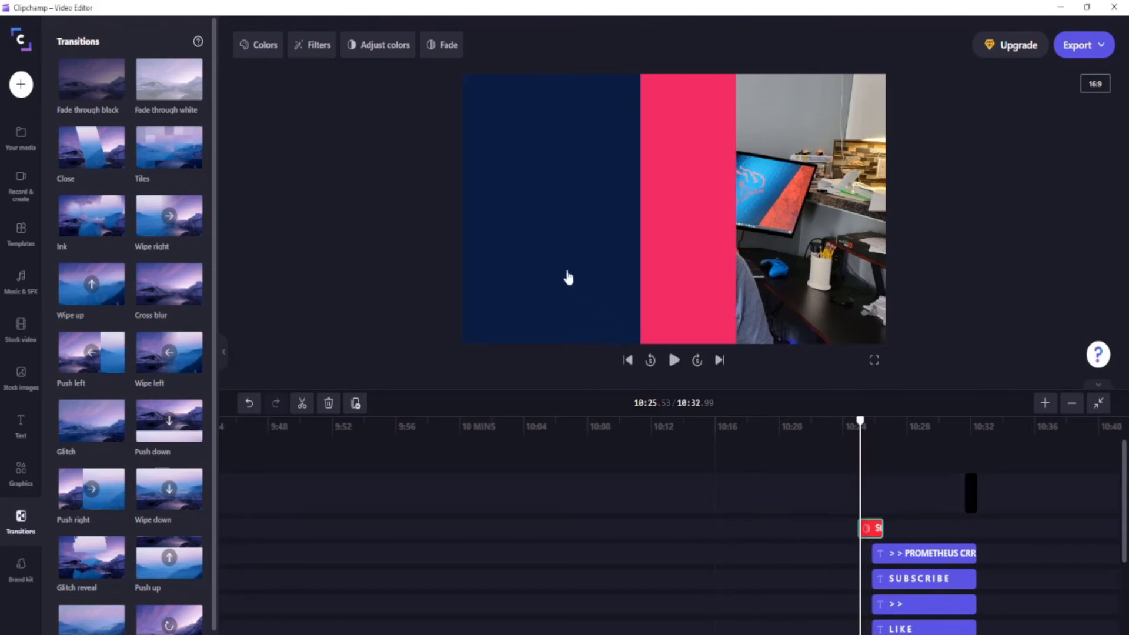
{"action": "left_click", "coordinate": [366, 45]}
{"action": "mouse_move", "coordinate": [378, 177]}
{"action": "left_mouse_down"}
{"action": "mouse_move", "coordinate": [420, 179]}
{"action": "mouse_move", "coordinate": [332, 192]}
{"action": "mouse_move", "coordinate": [368, 193]}
{"action": "left_mouse_up"}
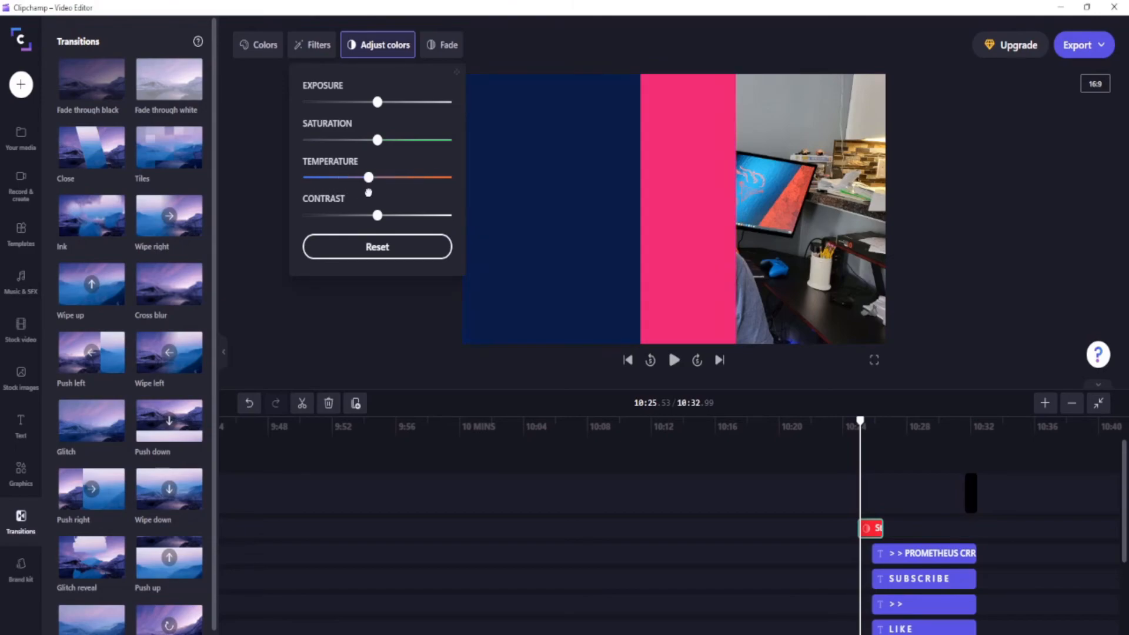
{"action": "left_click_drag", "start_coordinate": [372, 150], "coordinate": [421, 150]}
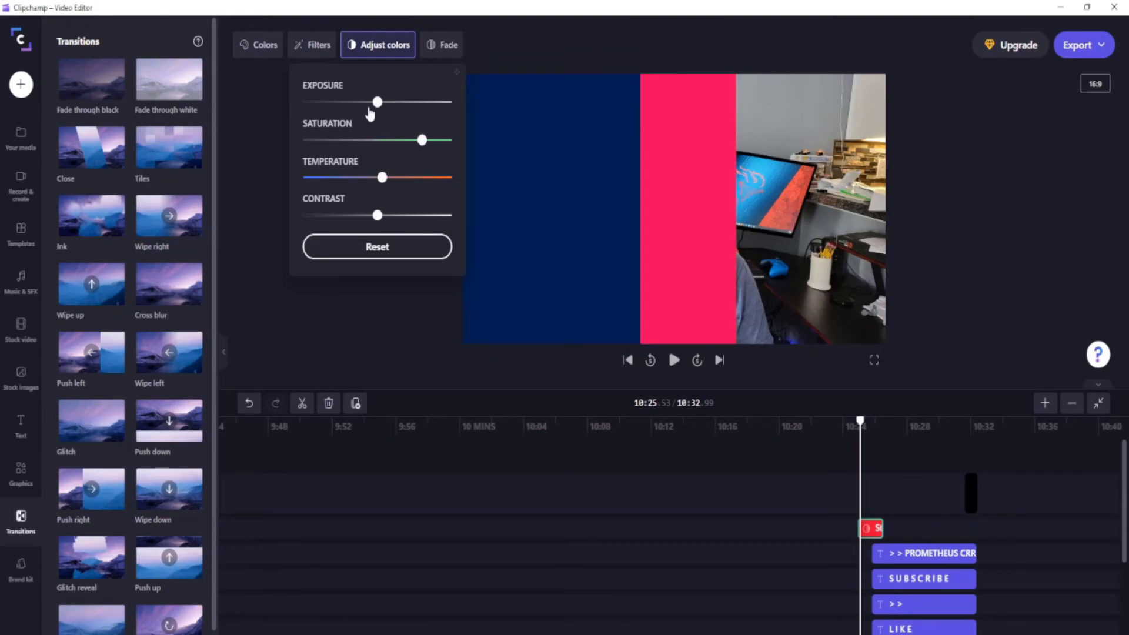
{"action": "left_click_drag", "start_coordinate": [377, 101], "coordinate": [416, 105]}
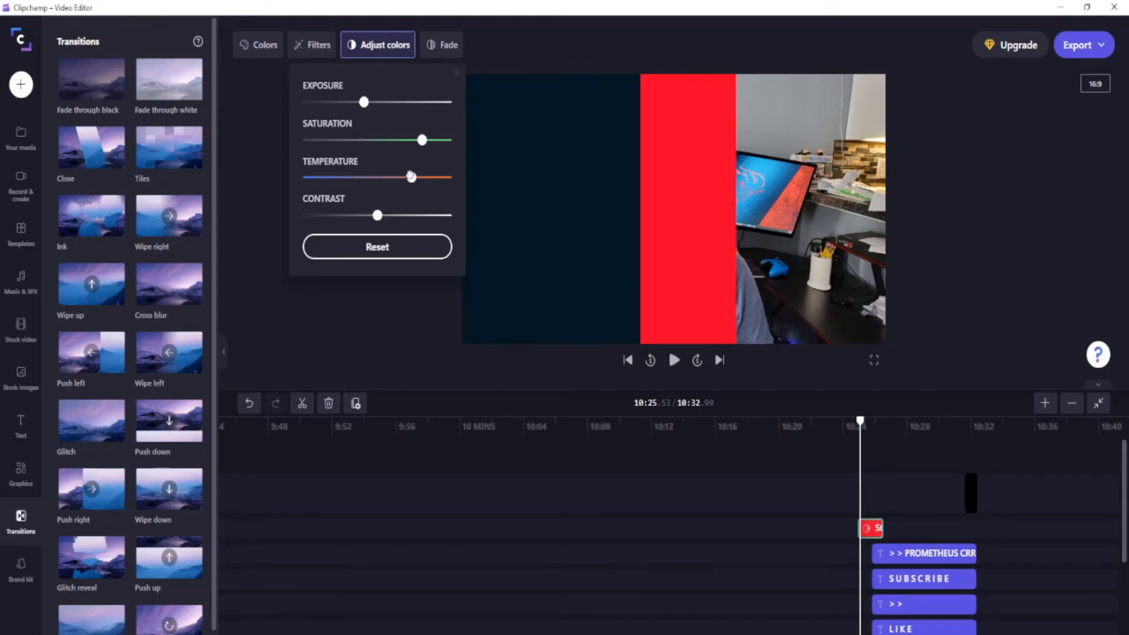
{"action": "left_click_drag", "start_coordinate": [350, 215], "coordinate": [377, 216]}
Step: Play back the recolored outro from about 10:23 to the end, and return the playhead to the start of the video
{"action": "left_click_drag", "start_coordinate": [861, 422], "coordinate": [826, 422]}
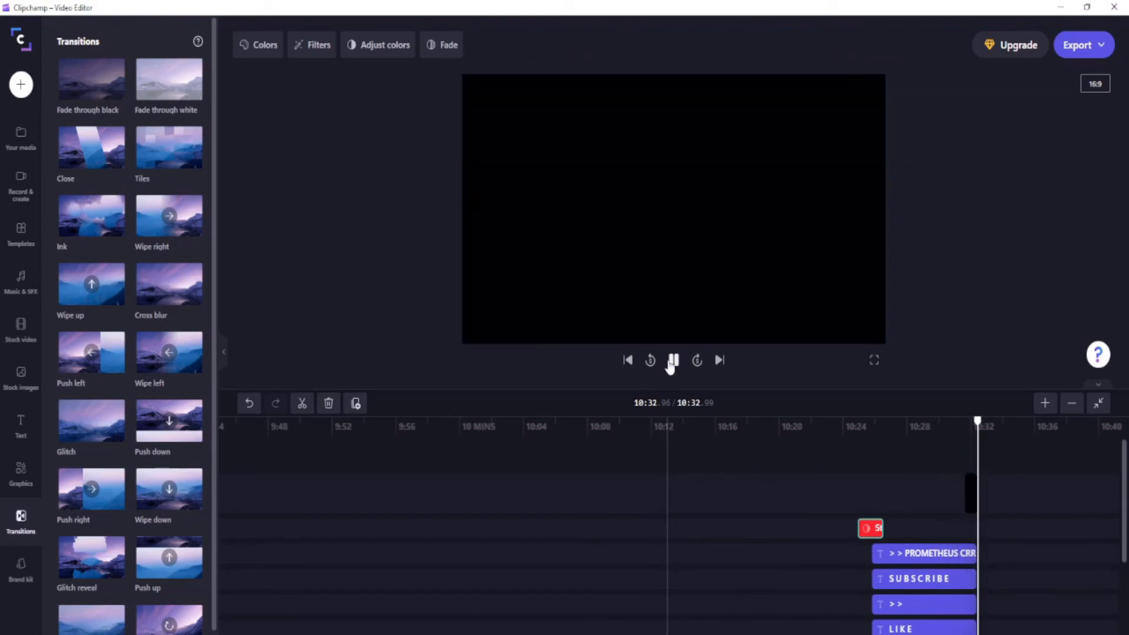
{"action": "left_click", "coordinate": [673, 360]}
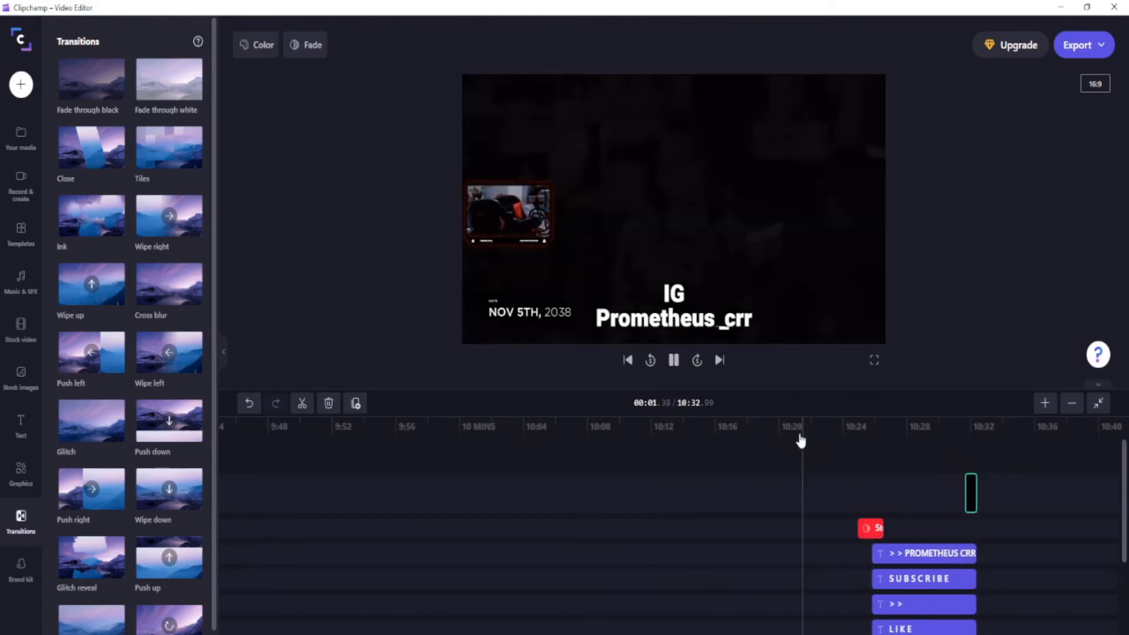
{"action": "scroll", "coordinate": [965, 532], "scroll_direction": "down", "scroll_amount": 3}
{"action": "scroll", "coordinate": [964, 533], "scroll_direction": "up", "scroll_amount": 5}
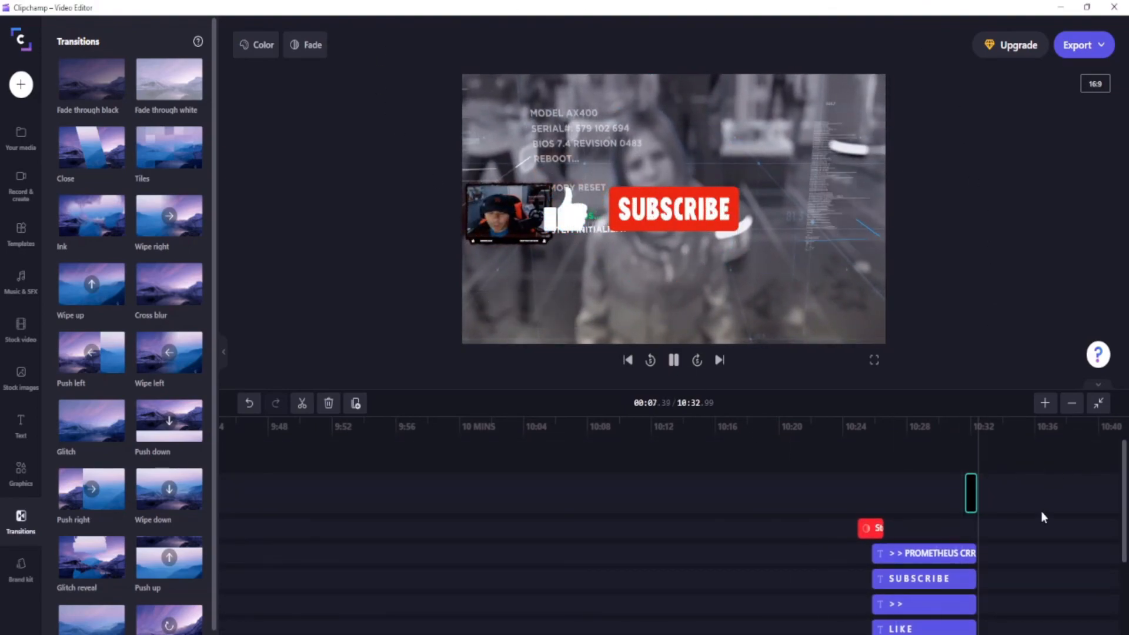
{"action": "left_click_drag", "start_coordinate": [1049, 632], "coordinate": [235, 631]}
{"action": "left_click", "coordinate": [647, 362]}
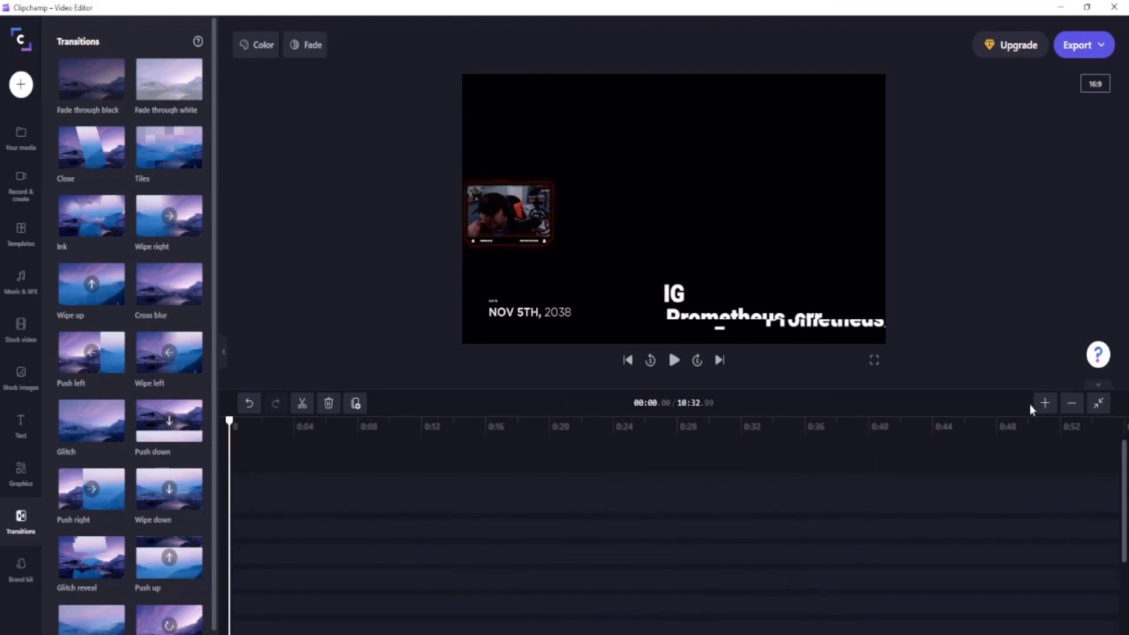
Step: Start exporting the finished video as an MP4 in 1080p quality
{"action": "left_click", "coordinate": [1074, 406]}
{"action": "left_click", "coordinate": [1073, 405]}
{"action": "left_click", "coordinate": [1074, 406]}
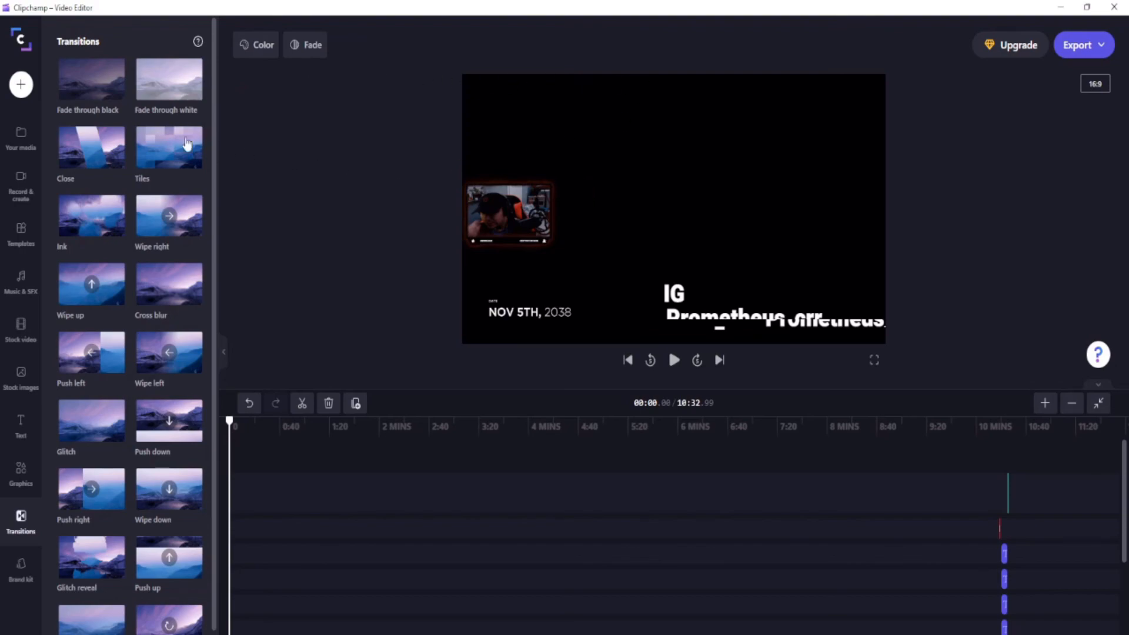
{"action": "left_click", "coordinate": [22, 127]}
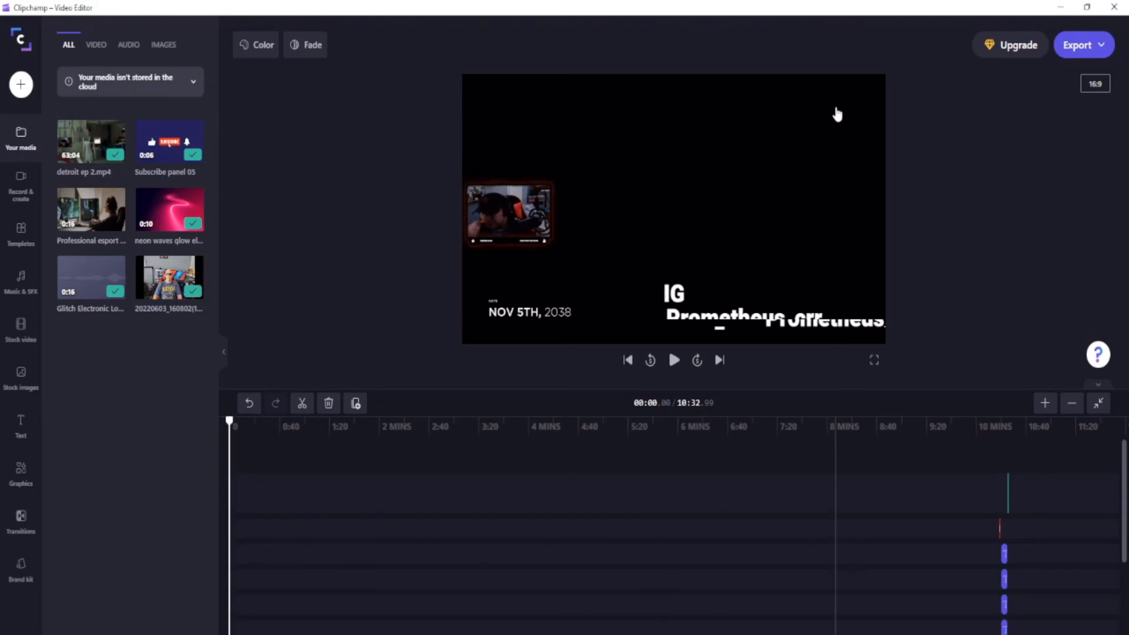
{"action": "left_click", "coordinate": [1082, 47]}
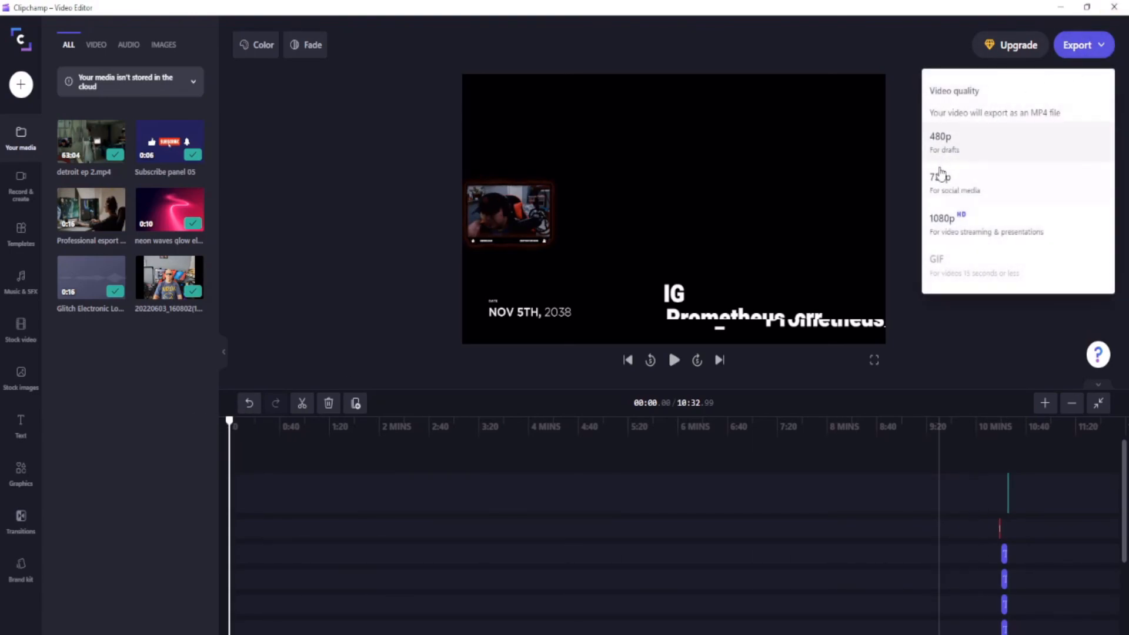
{"action": "left_click", "coordinate": [945, 224]}
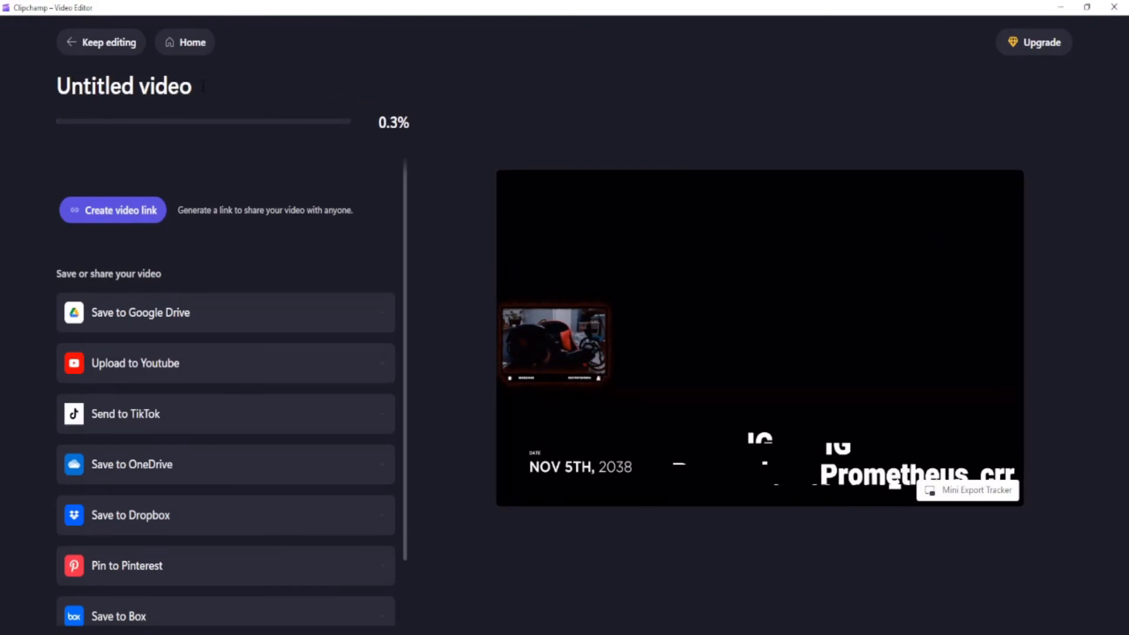
Step: Replace the exported video's default title with "Detroit Become Human Ep 2" and look through the save and share destinations
{"action": "left_click_drag", "start_coordinate": [202, 86], "coordinate": [8, 84]}
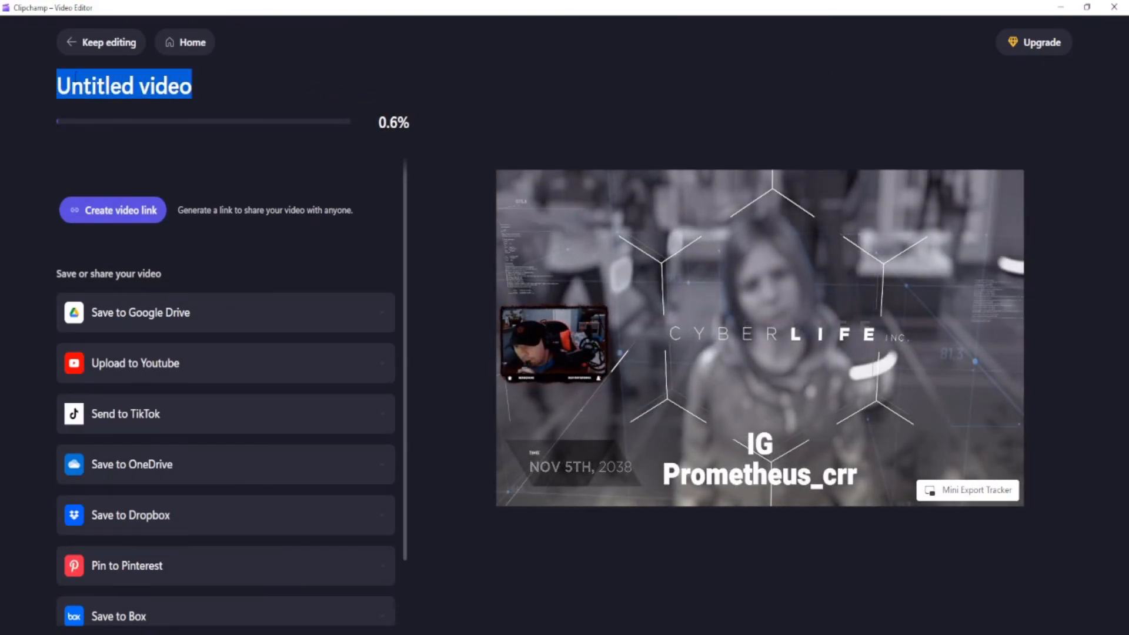
{"action": "type", "text": "hoME"}
{"action": "key", "text": "BackSpace"}
{"action": "key", "text": "BackSpace"}
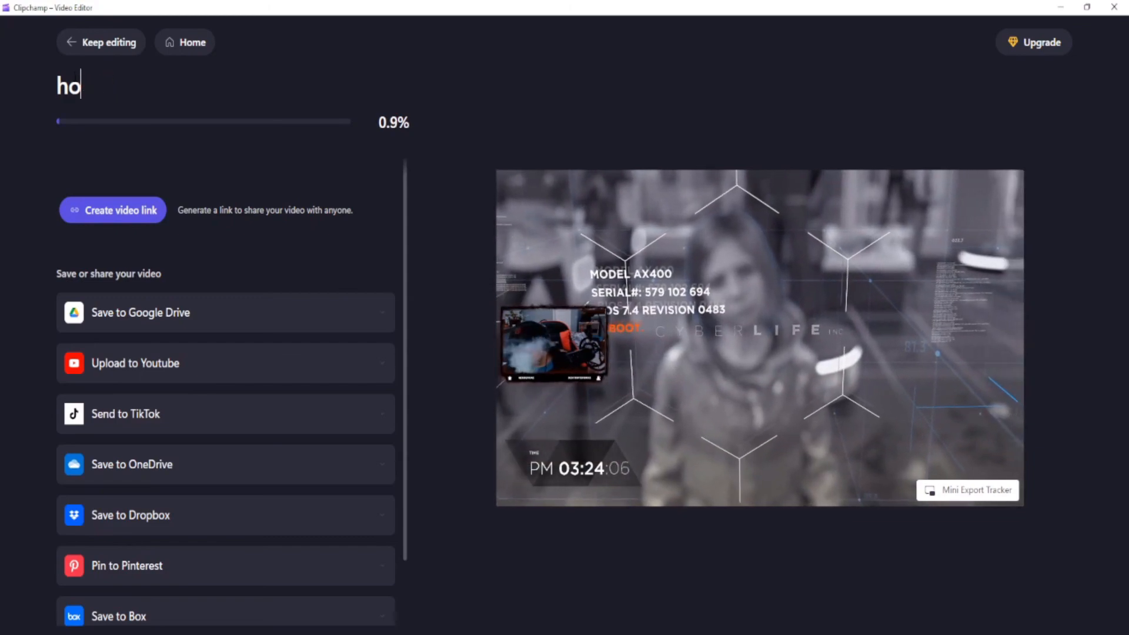
{"action": "type", "text": "Det"}
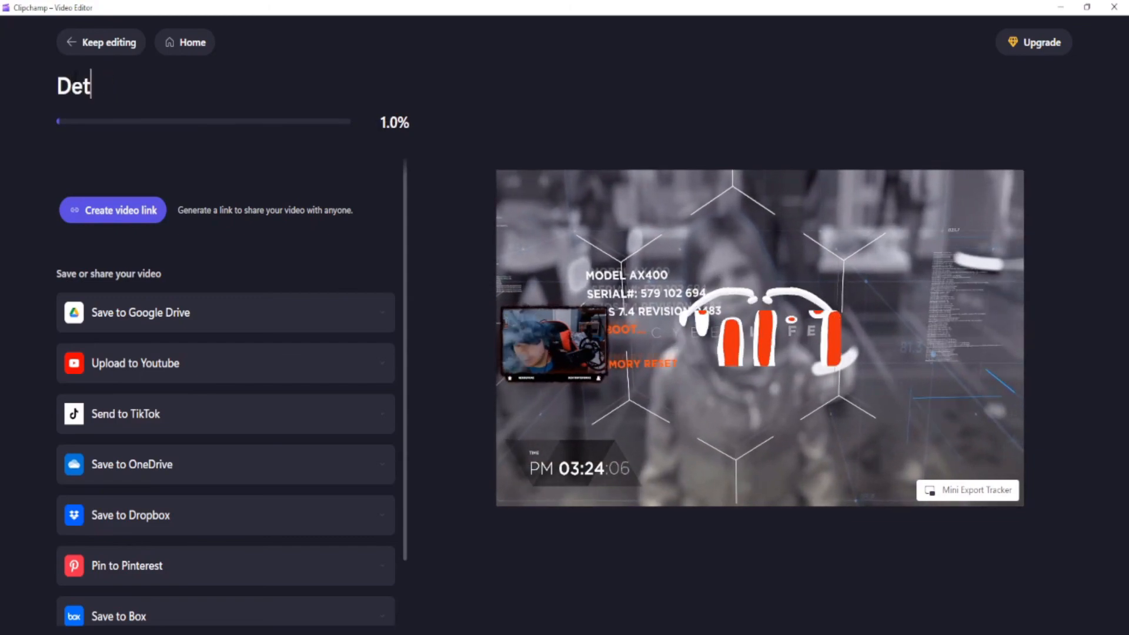
{"action": "type", "text": "roit "}
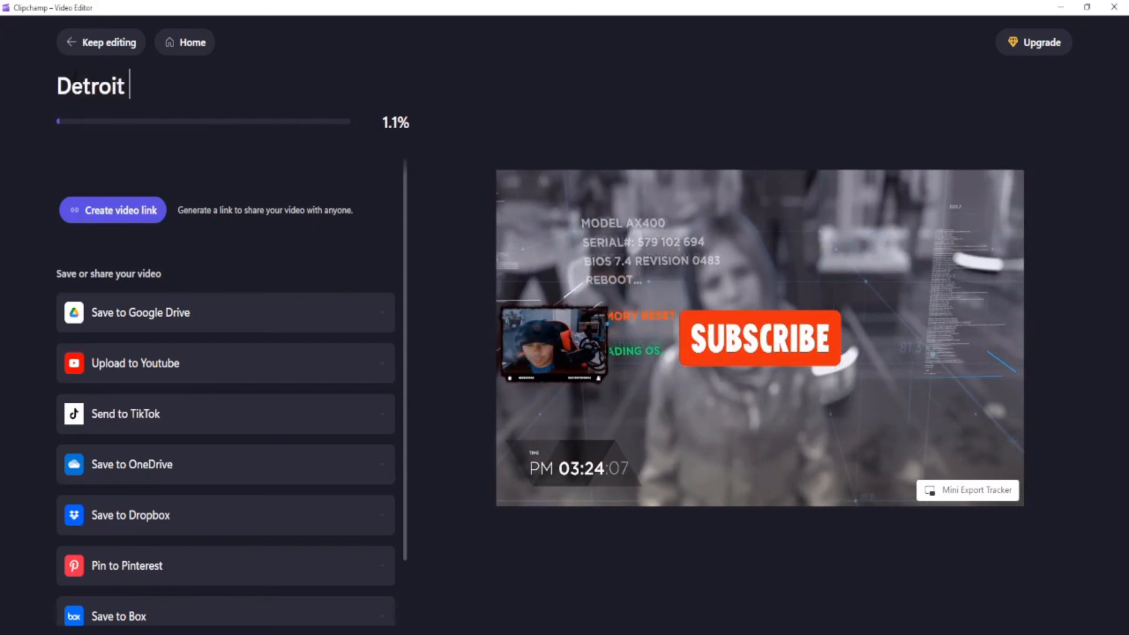
{"action": "type", "text": "Become Hum"}
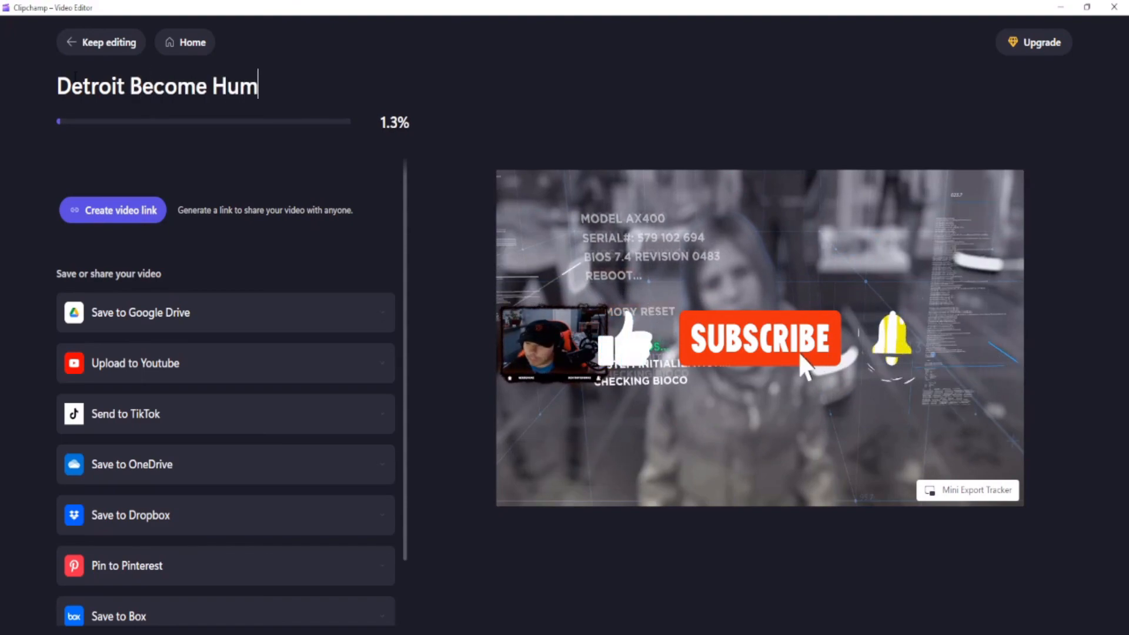
{"action": "type", "text": "an Ep"}
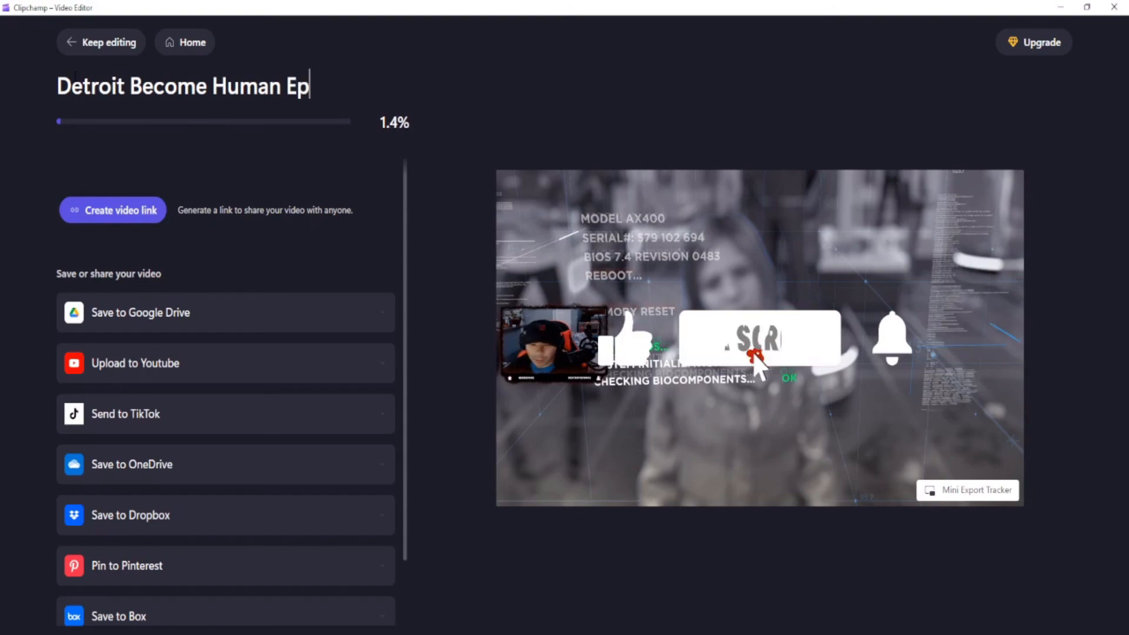
{"action": "type", "text": " 2"}
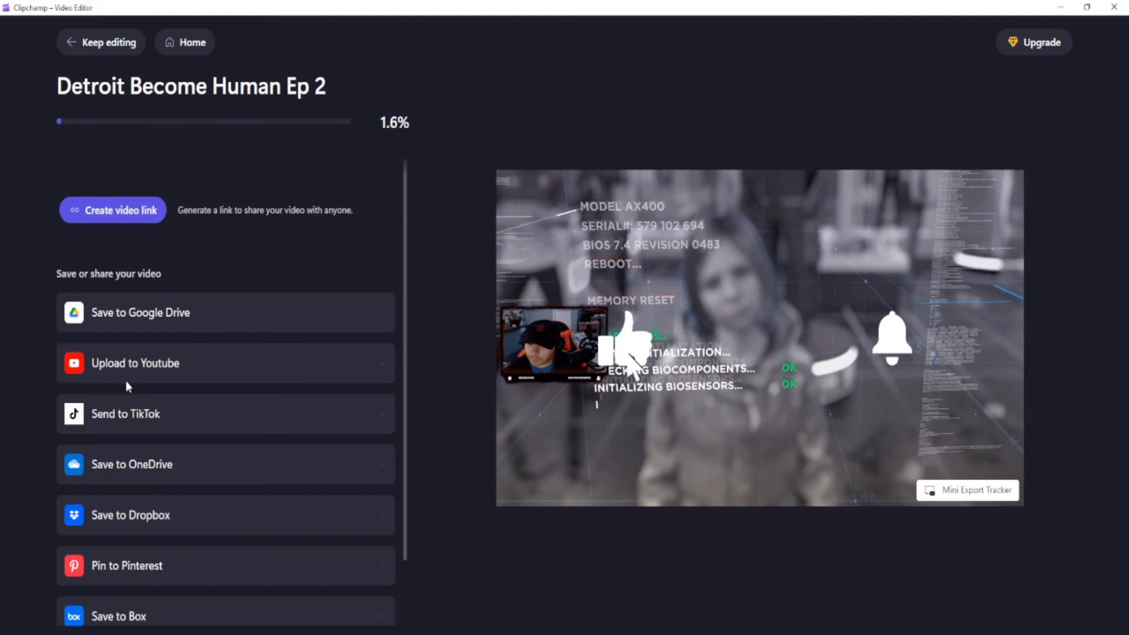
{"action": "scroll", "coordinate": [125, 380], "scroll_direction": "down", "scroll_amount": 1}
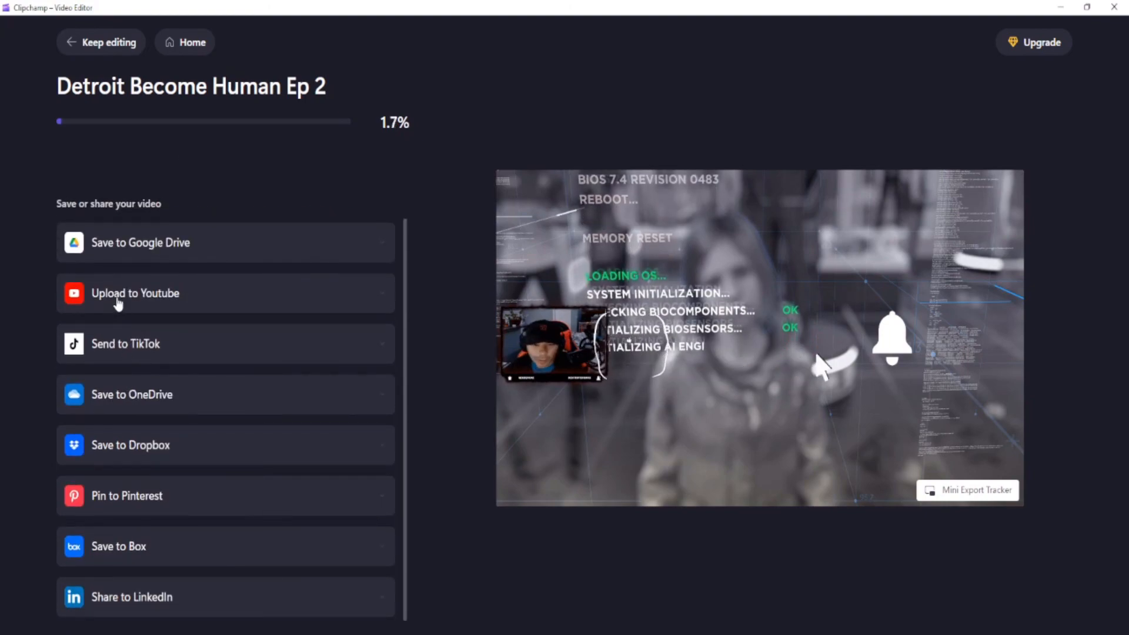